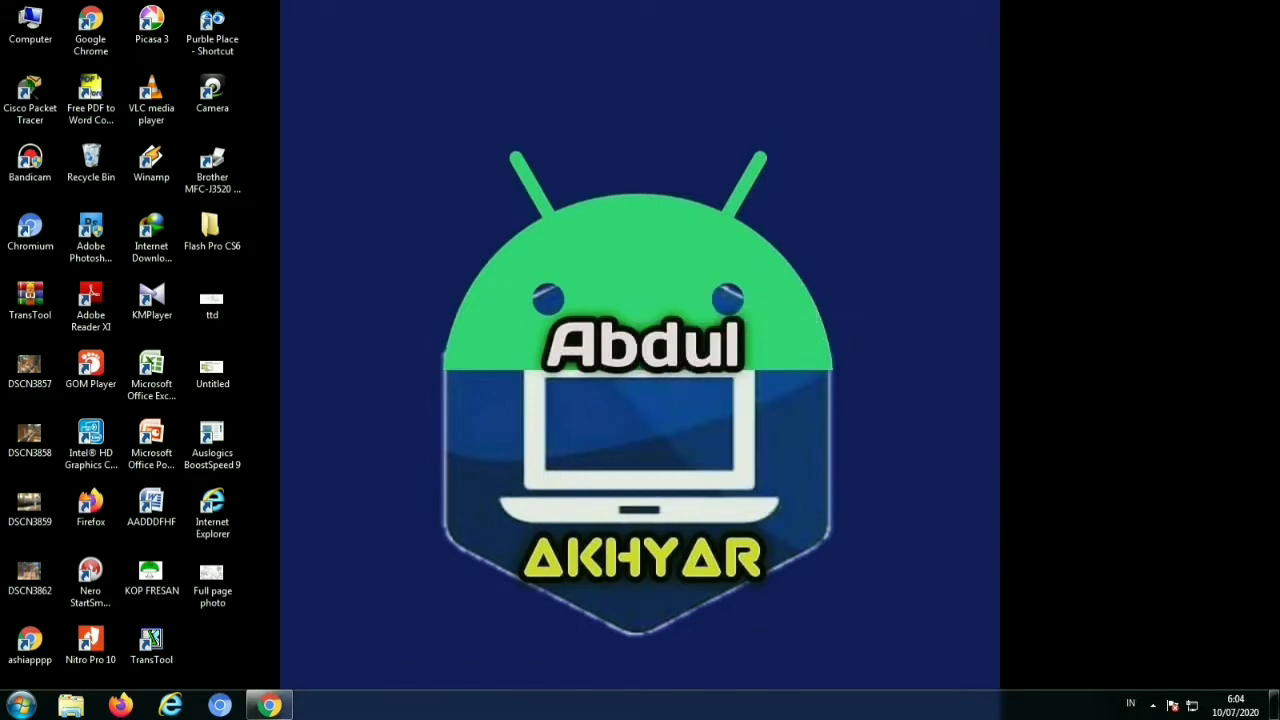
Refresh the desktop repeatedly from its right-click menu
right_click(630, 280)
left_click(680, 330)
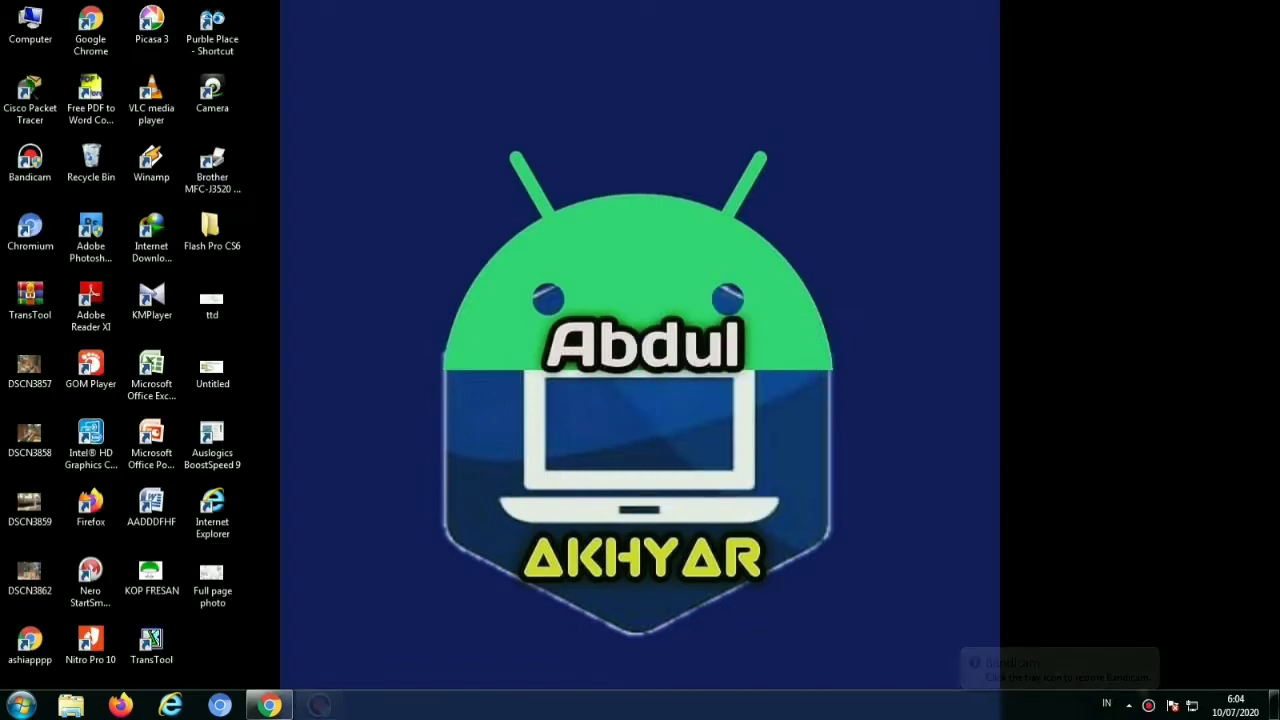
right_click(566, 230)
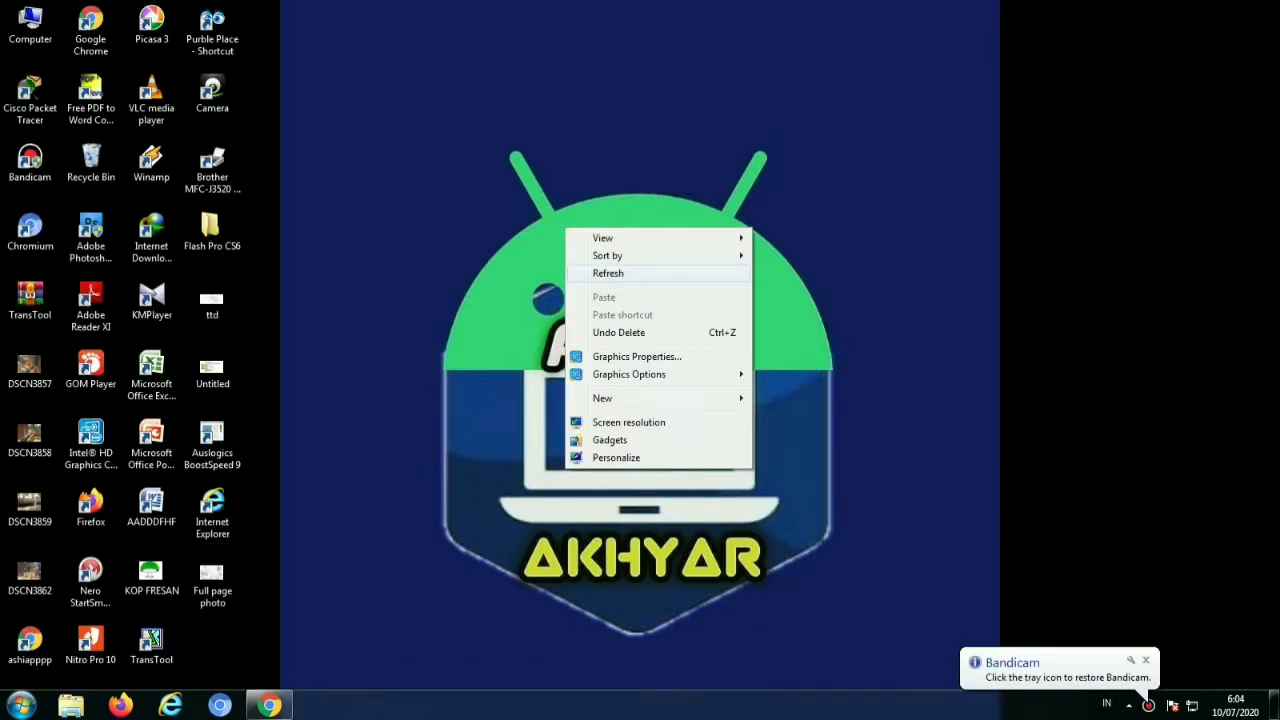
left_click(607, 273)
right_click(597, 266)
left_click(622, 311)
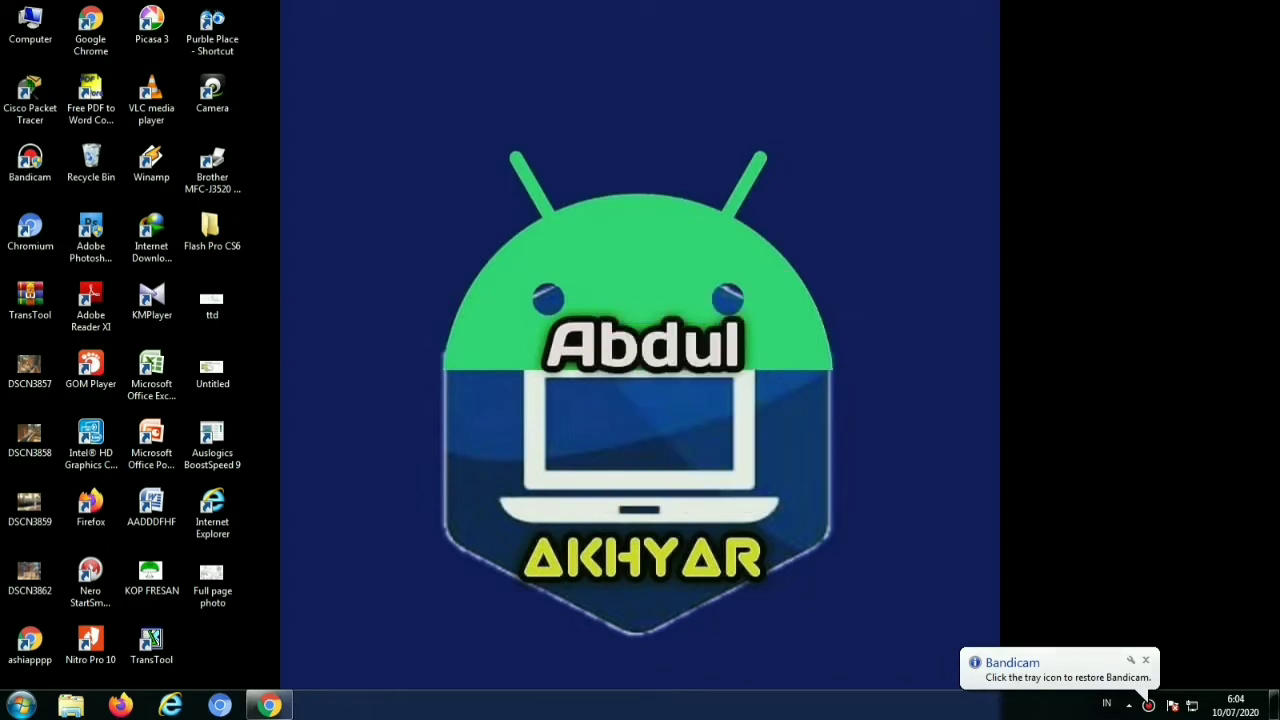
right_click(540, 252)
left_click(590, 299)
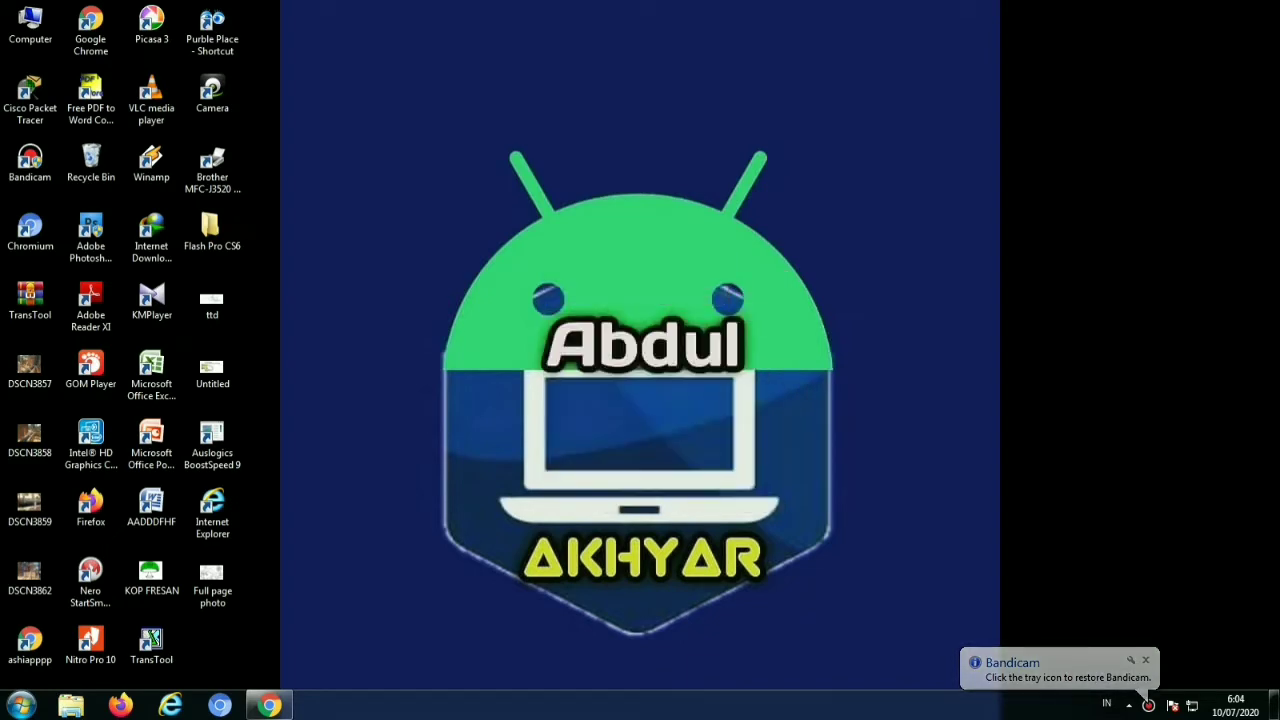
right_click(572, 272)
left_click(600, 312)
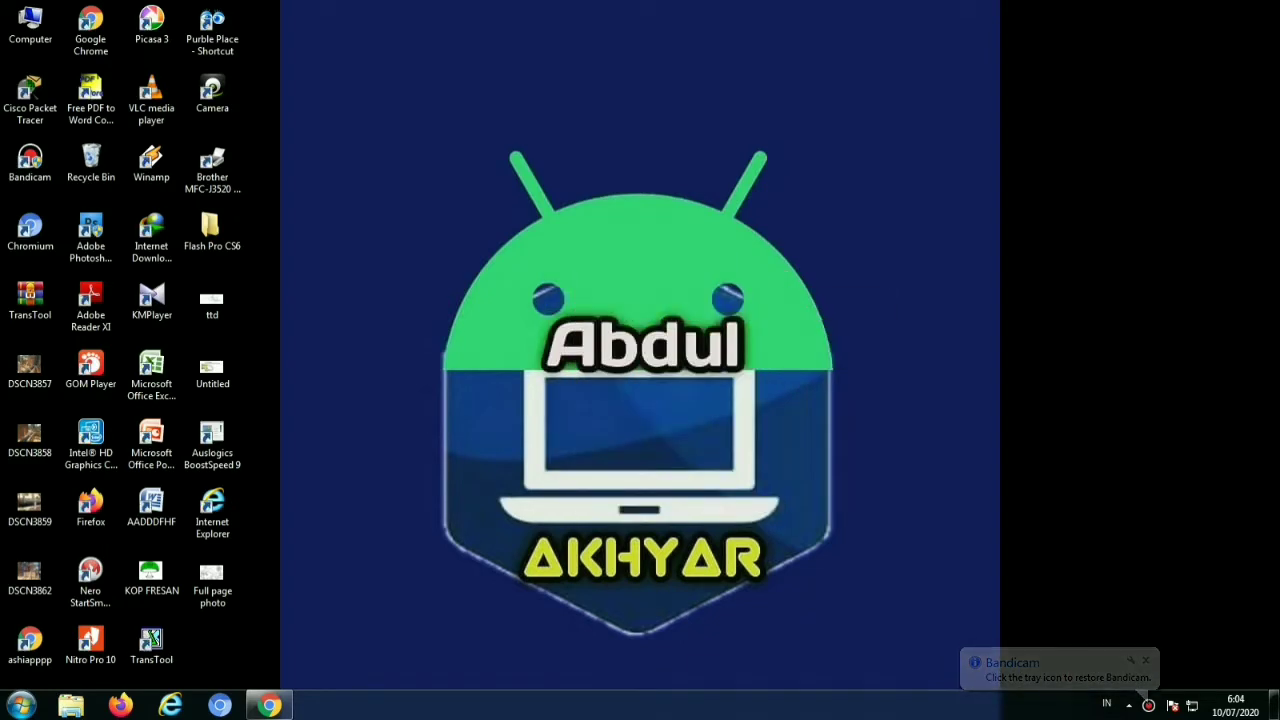
right_click(601, 259)
left_click(622, 304)
right_click(631, 269)
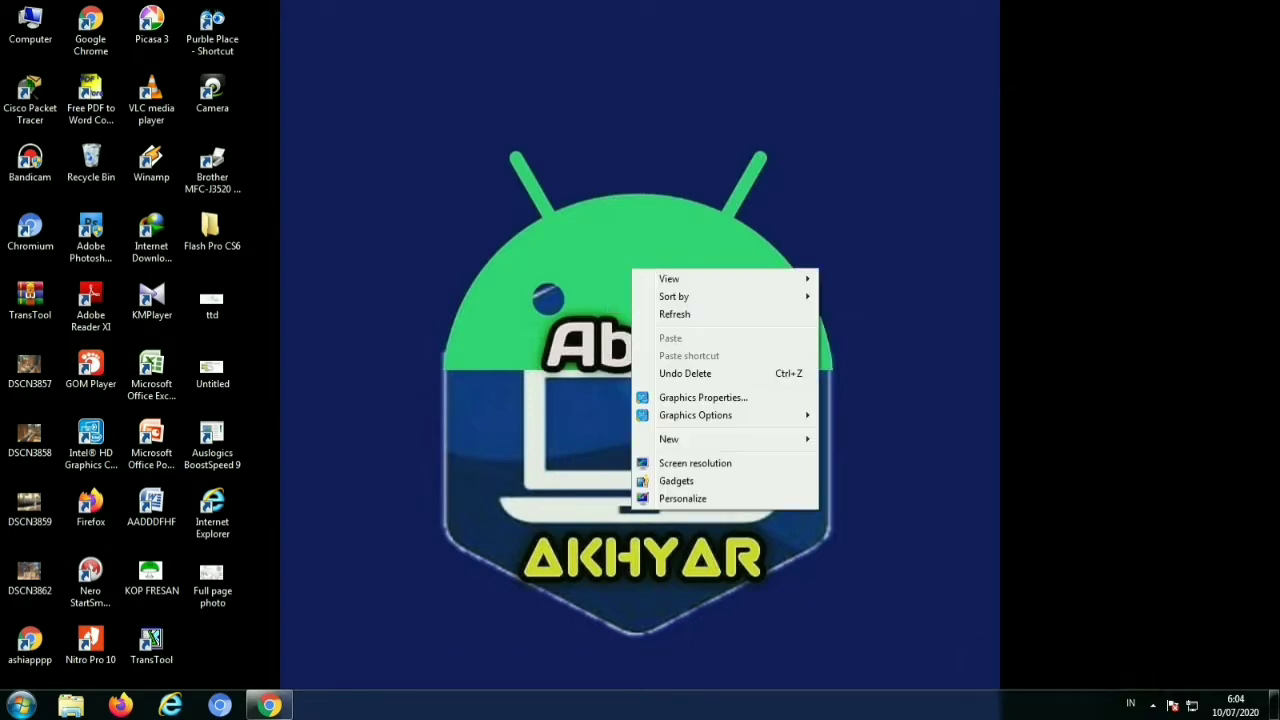
left_click(674, 314)
right_click(630, 282)
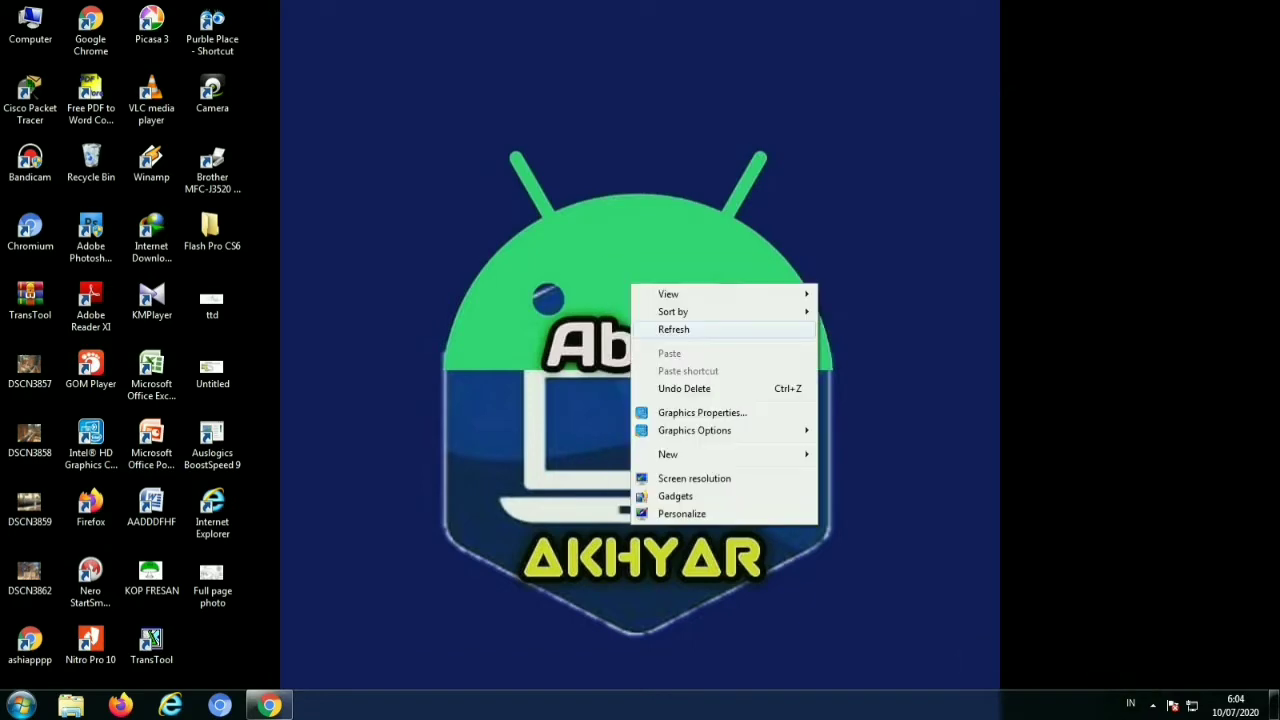
left_click(660, 328)
right_click(642, 308)
left_click(690, 353)
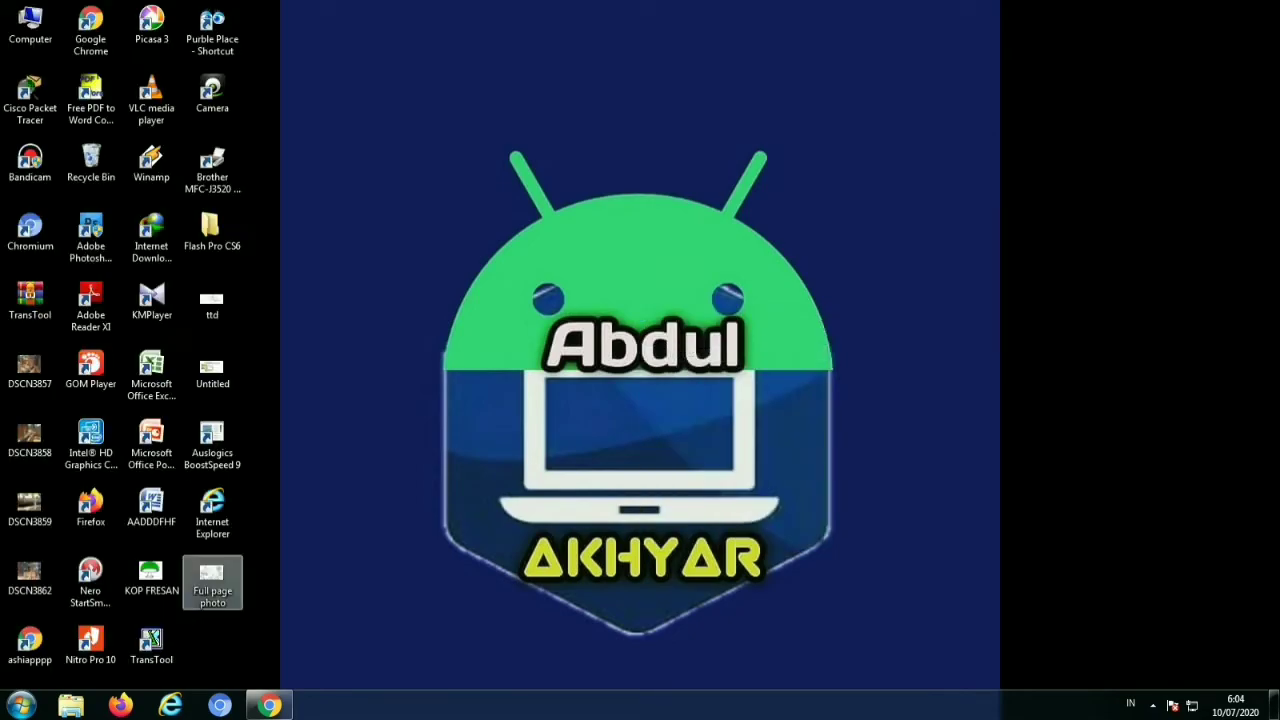
Download the Aplikasi and Database rental-mobil_php.zip archives and show them in their folder
left_click(269, 705)
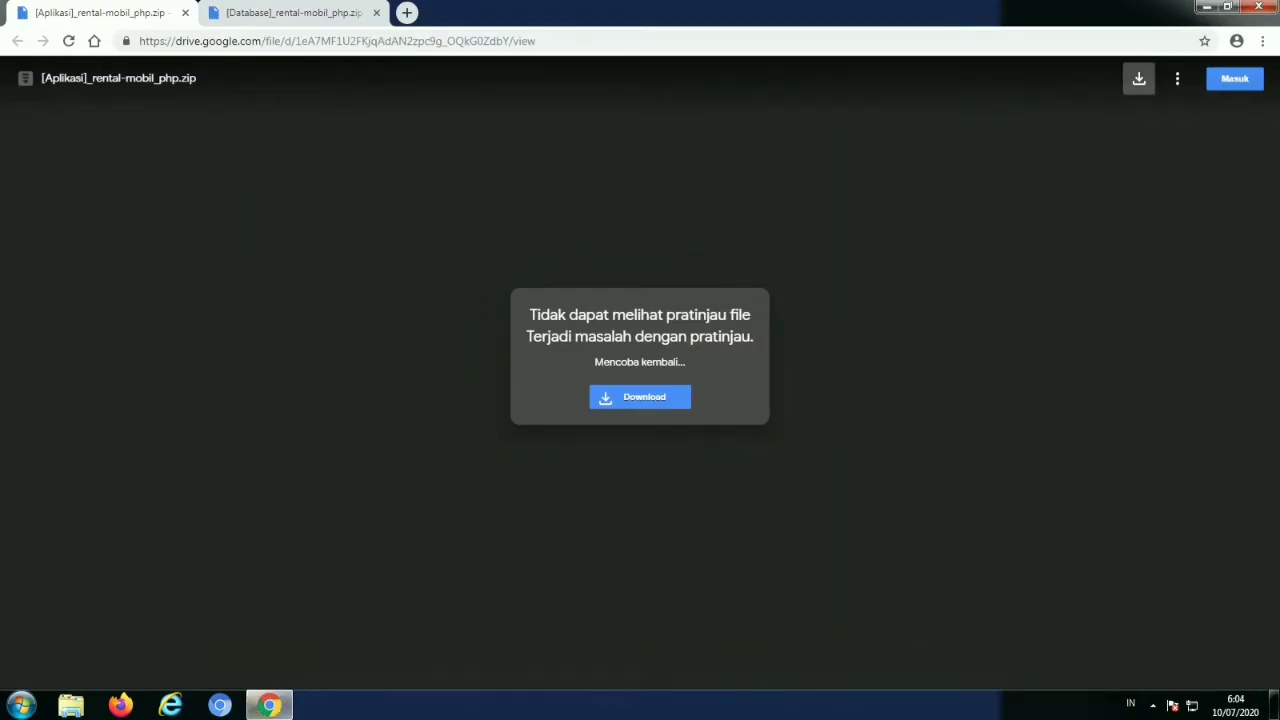
left_click(1139, 78)
key("ctrl+Tab")
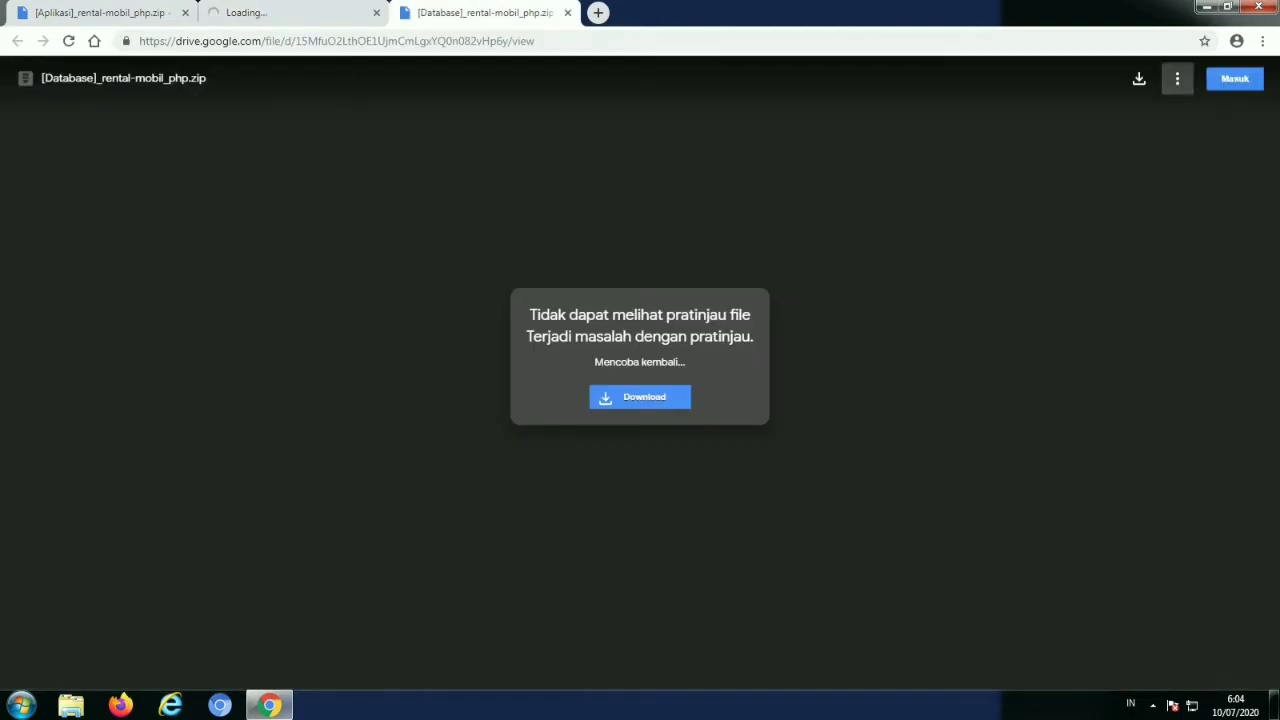
left_click(1139, 78)
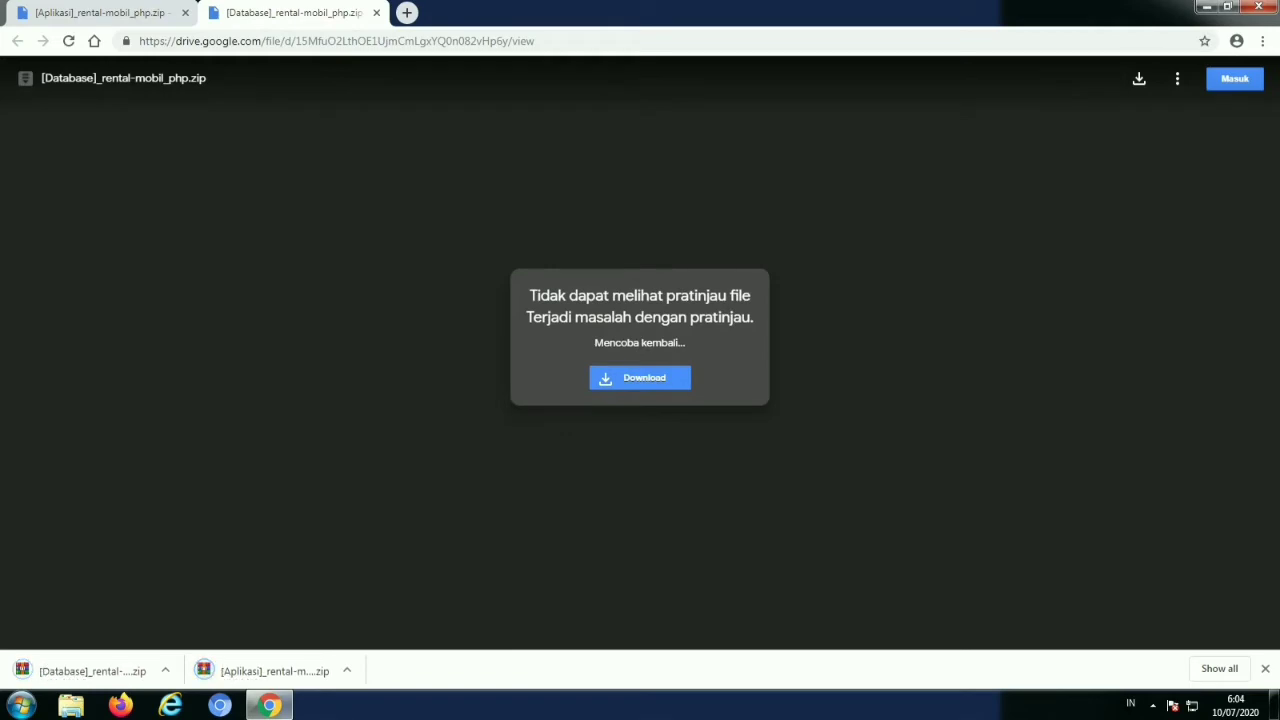
right_click(265, 668)
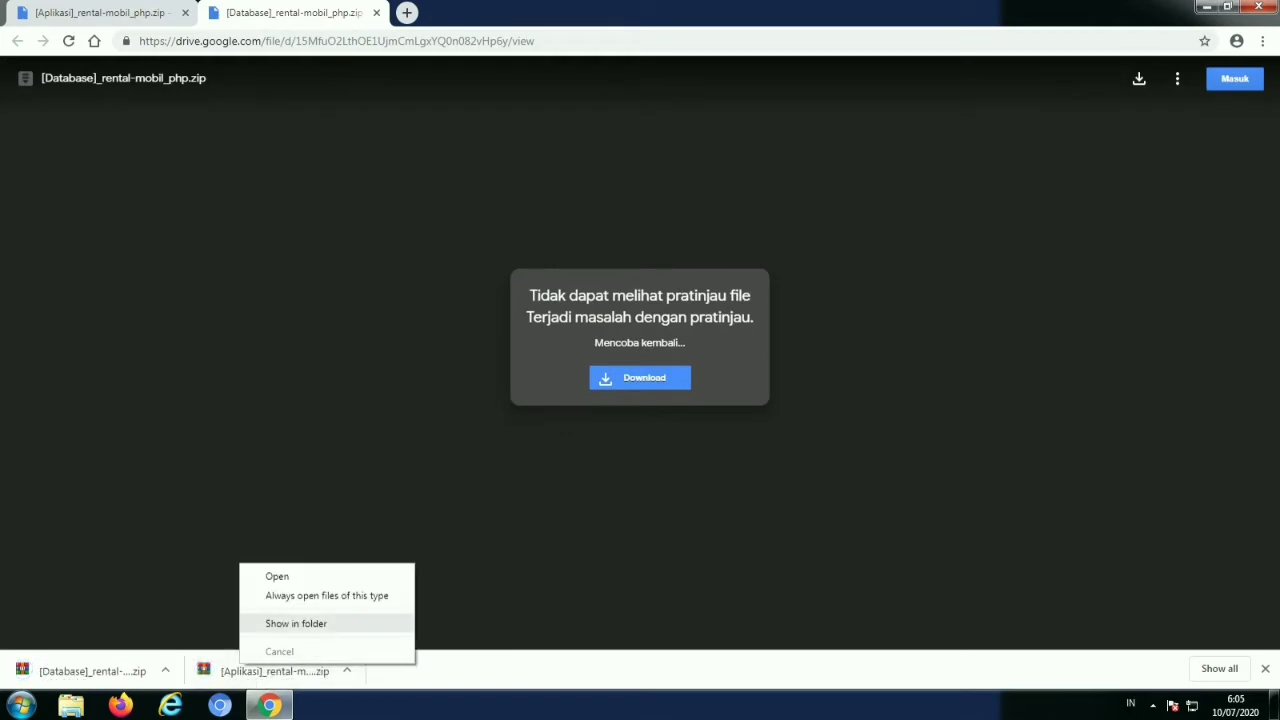
left_click(300, 620)
Create a new folder named rental-mobil in Downloads
left_click(459, 307)
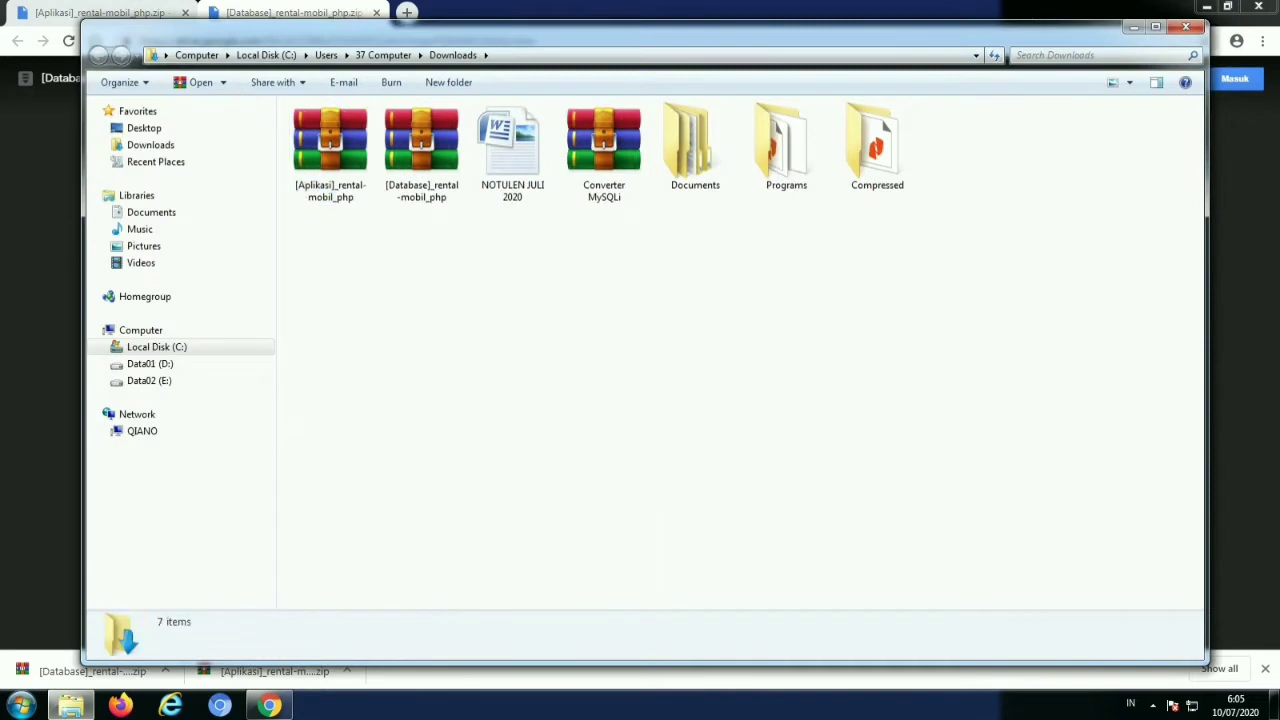
right_click(459, 307)
mouse_move(497, 501)
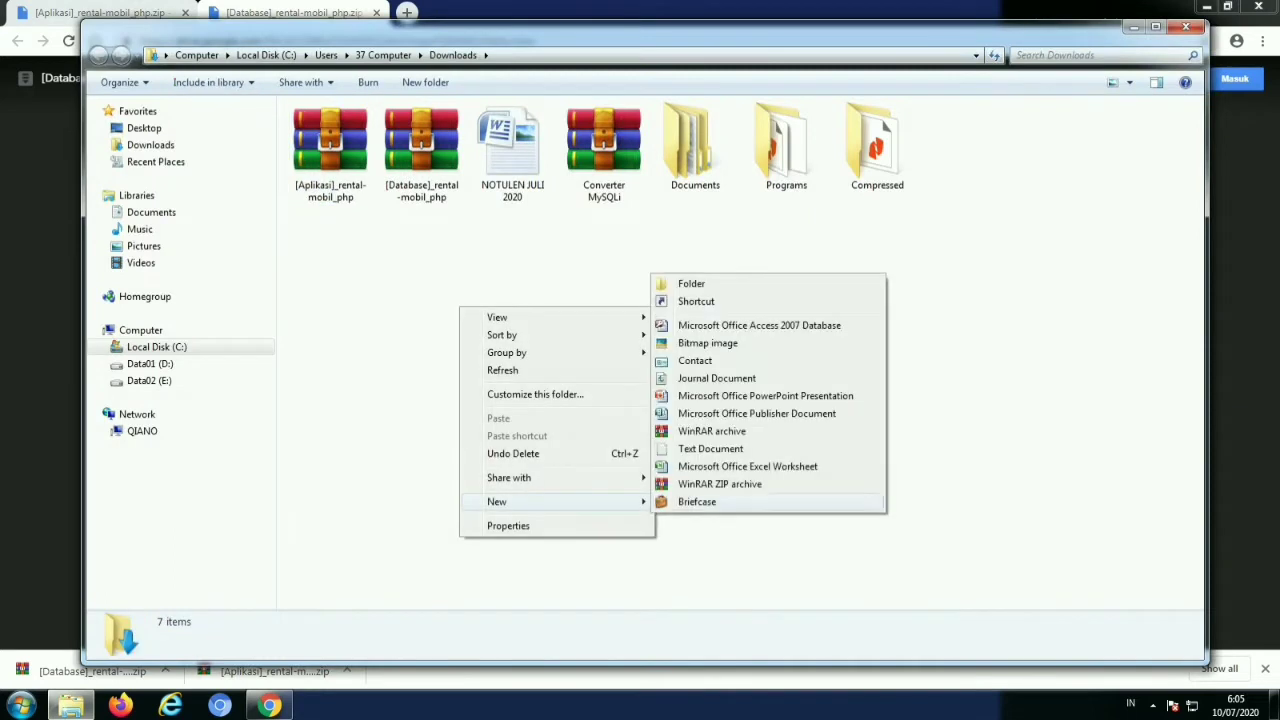
left_click(691, 281)
type("r")
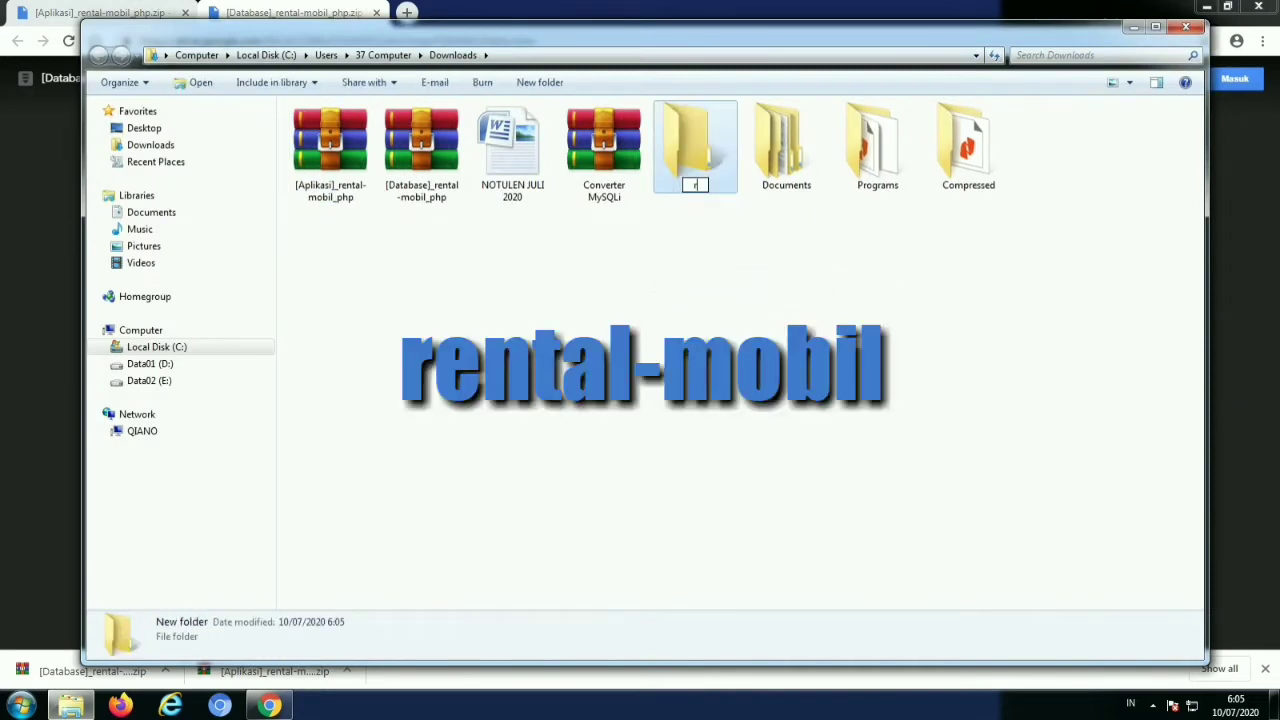
type("ental-mobil")
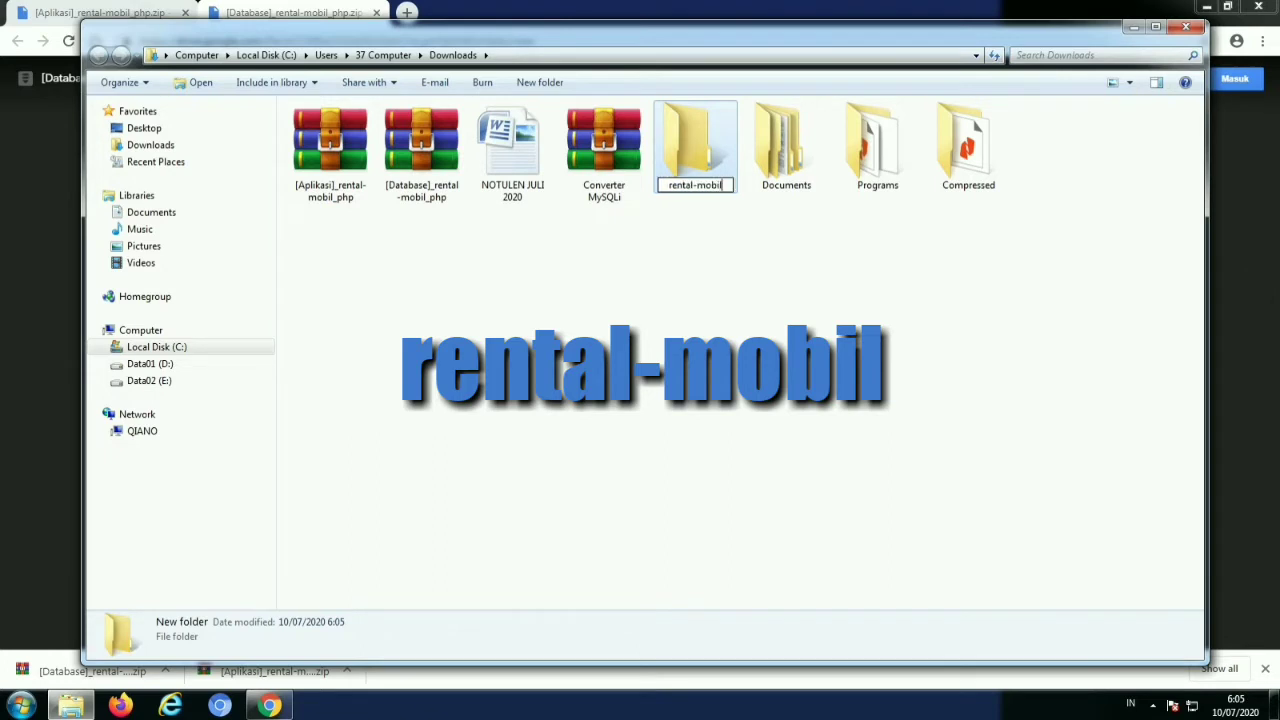
key("Return")
Cut both rental-mobil_php zip archives and open the rental-mobil folder
left_click(421, 150)
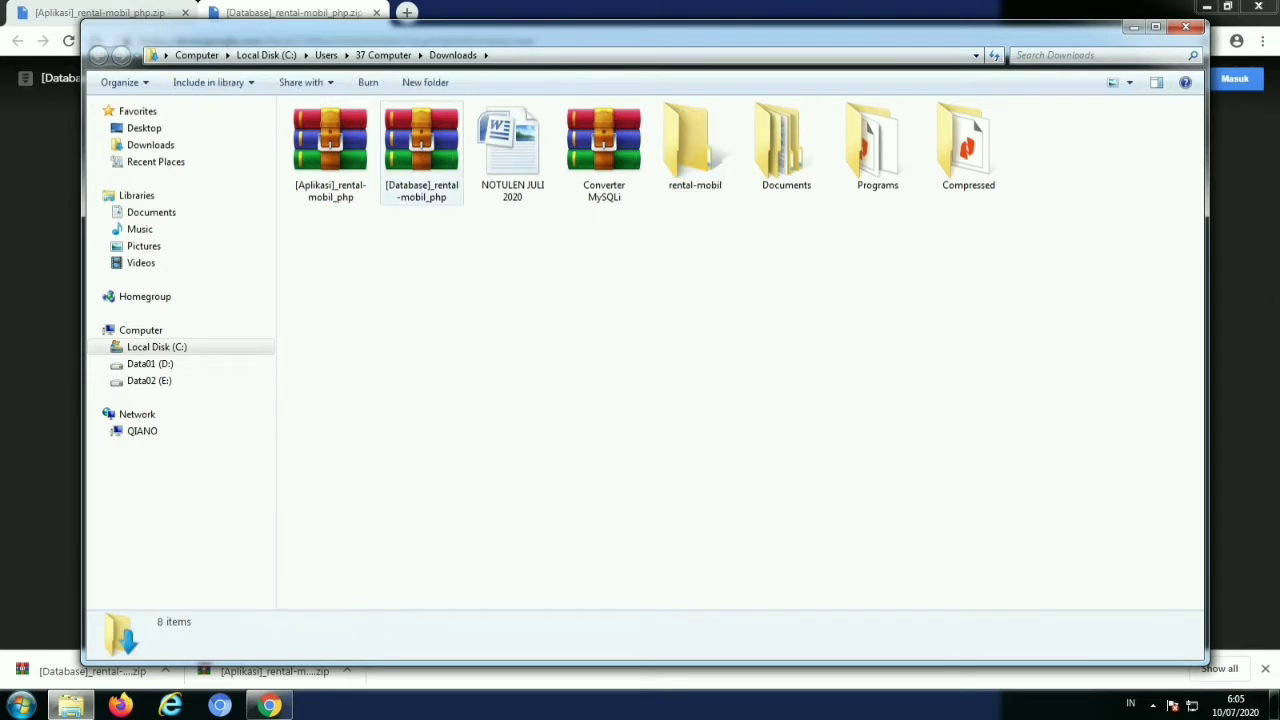
left_click(345, 168, "ctrl")
right_click(345, 168)
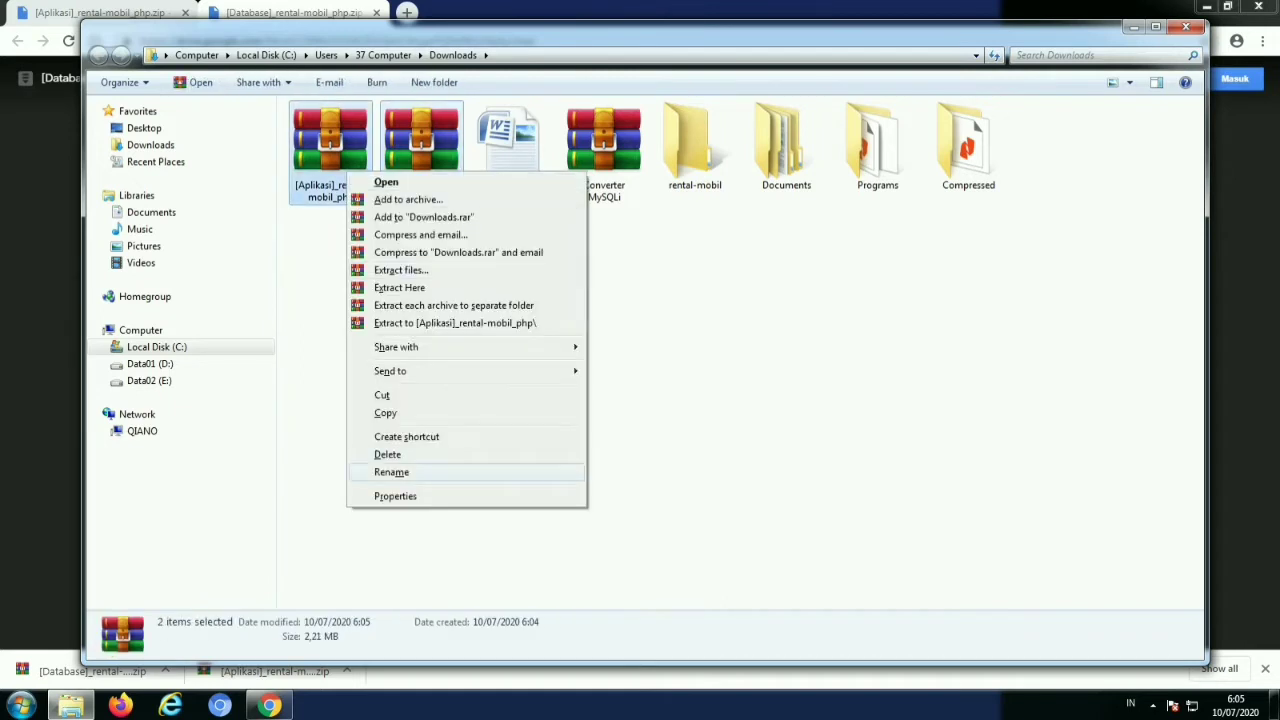
left_click(385, 395)
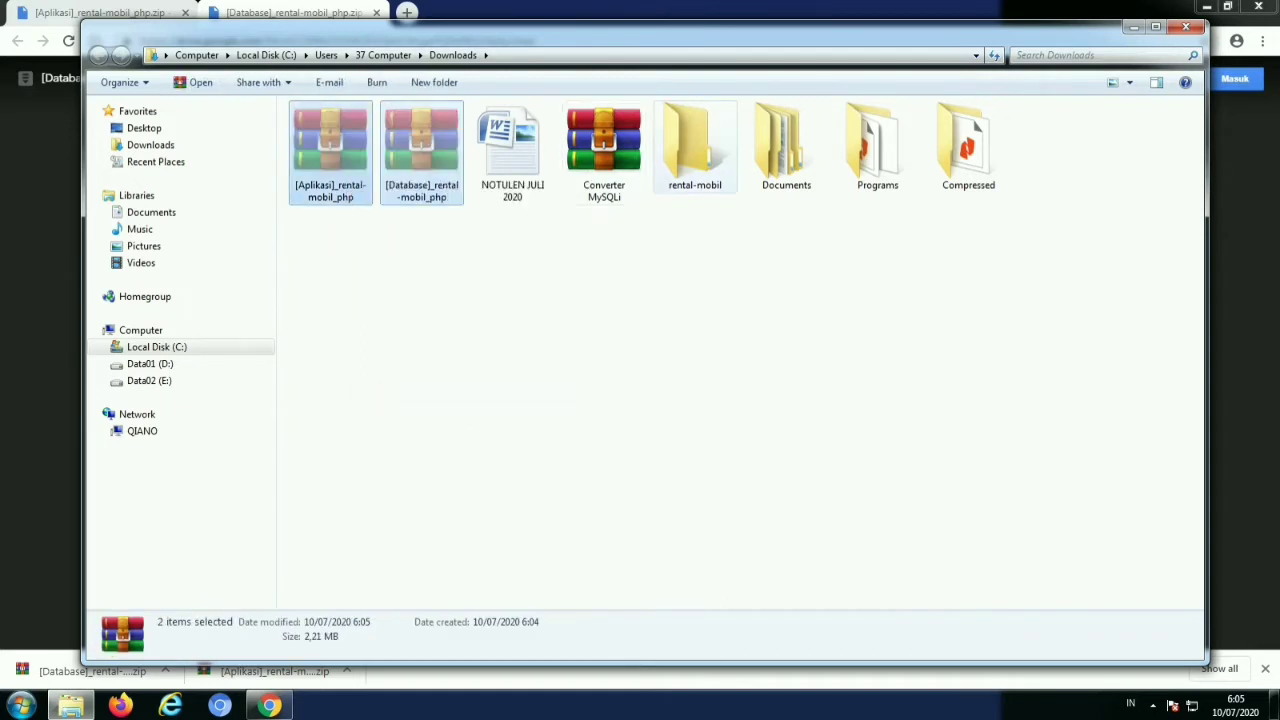
double_click(695, 145)
Paste both archives into rental-mobil and move the Database zip into a new database folder
right_click(480, 217)
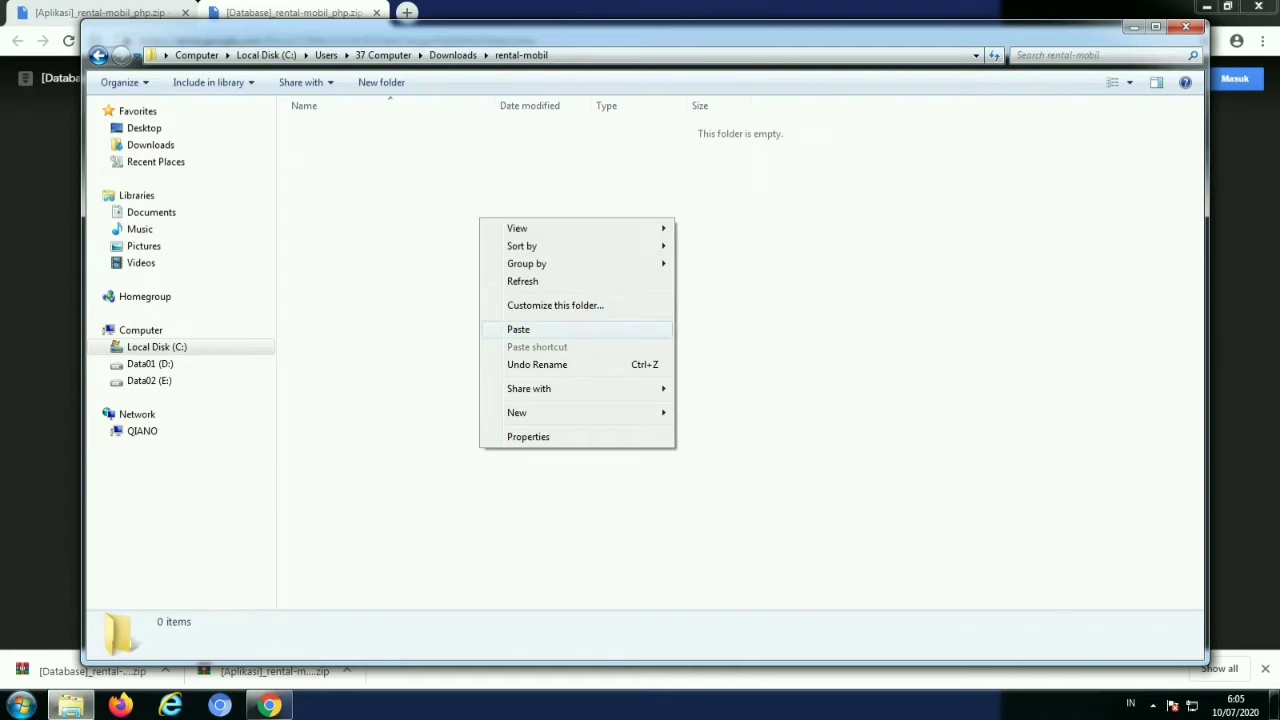
left_click(505, 329)
right_click(390, 206)
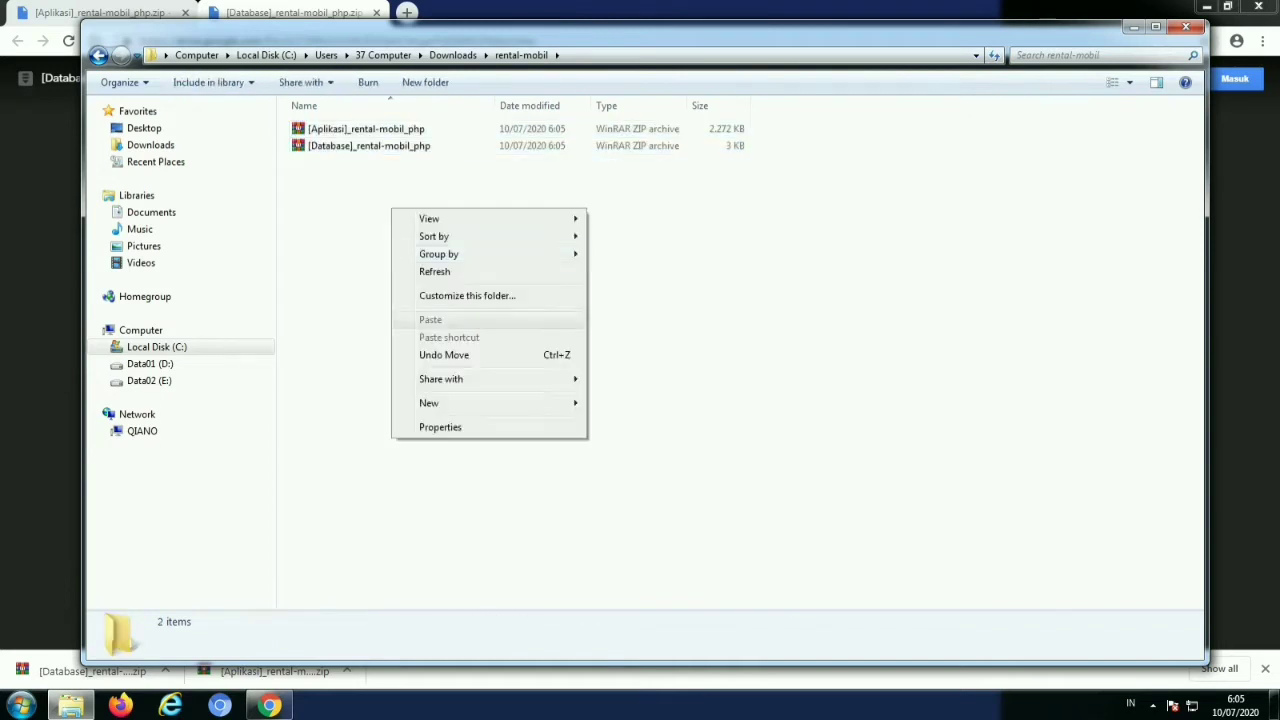
mouse_move(429, 403)
left_click(617, 403)
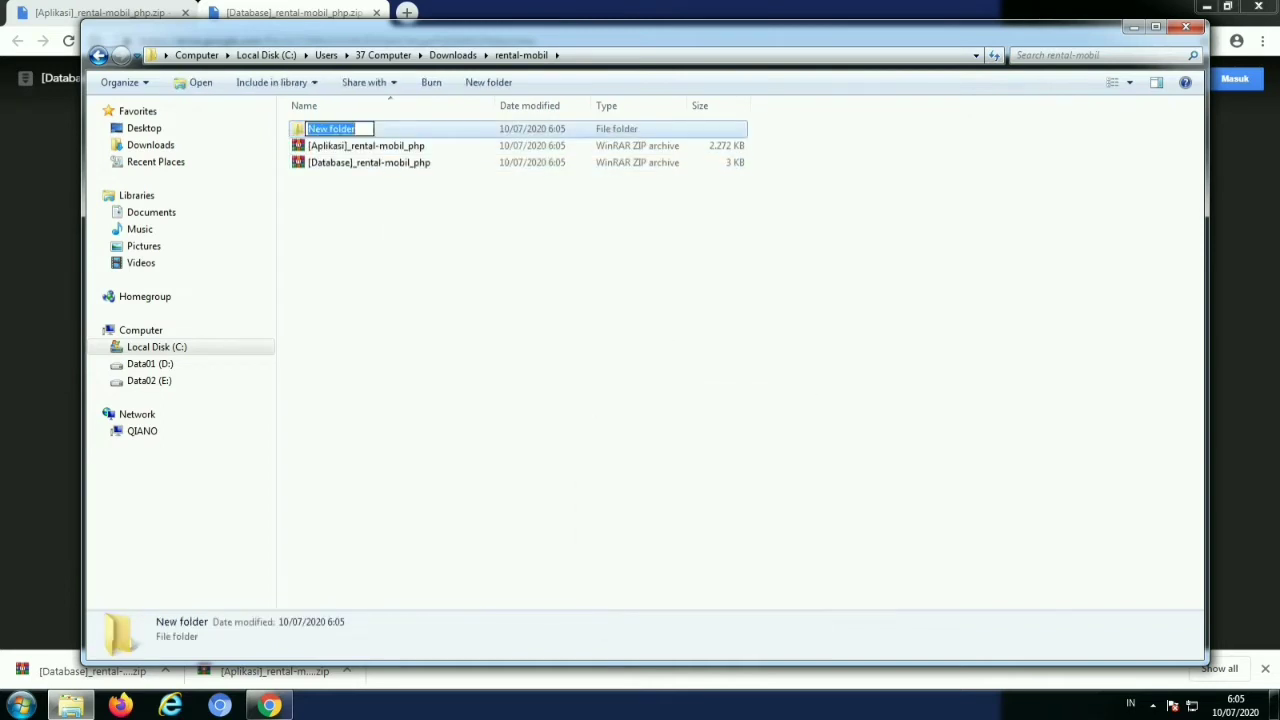
type("database")
key("Return")
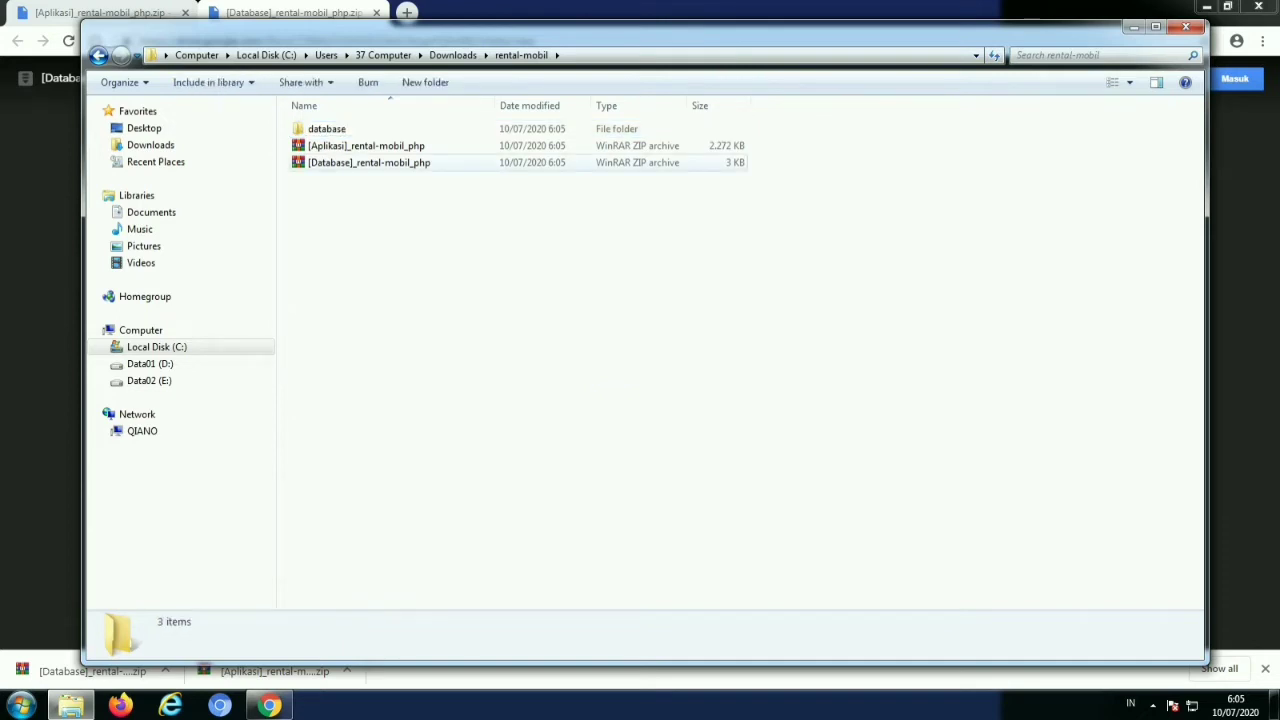
left_click_drag(369, 162, 334, 129)
Extract the Aplikasi archive here, copying its password to unlock it
right_click(339, 147)
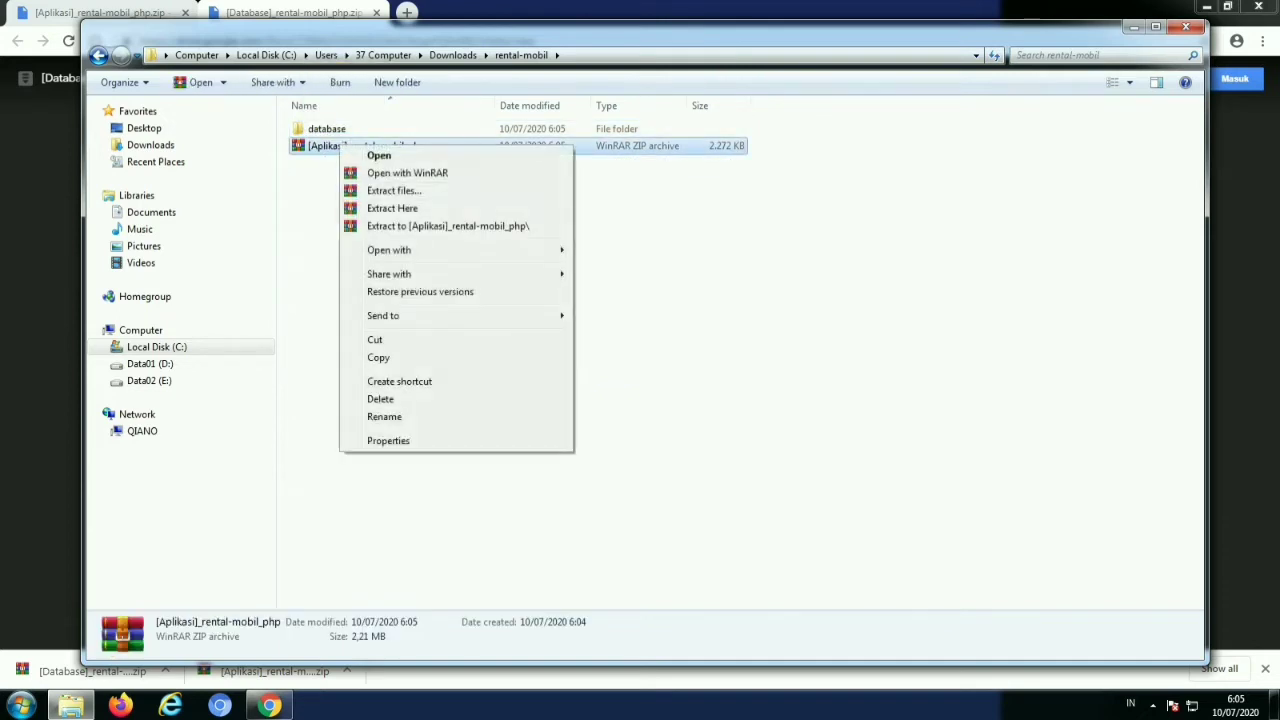
left_click(392, 208)
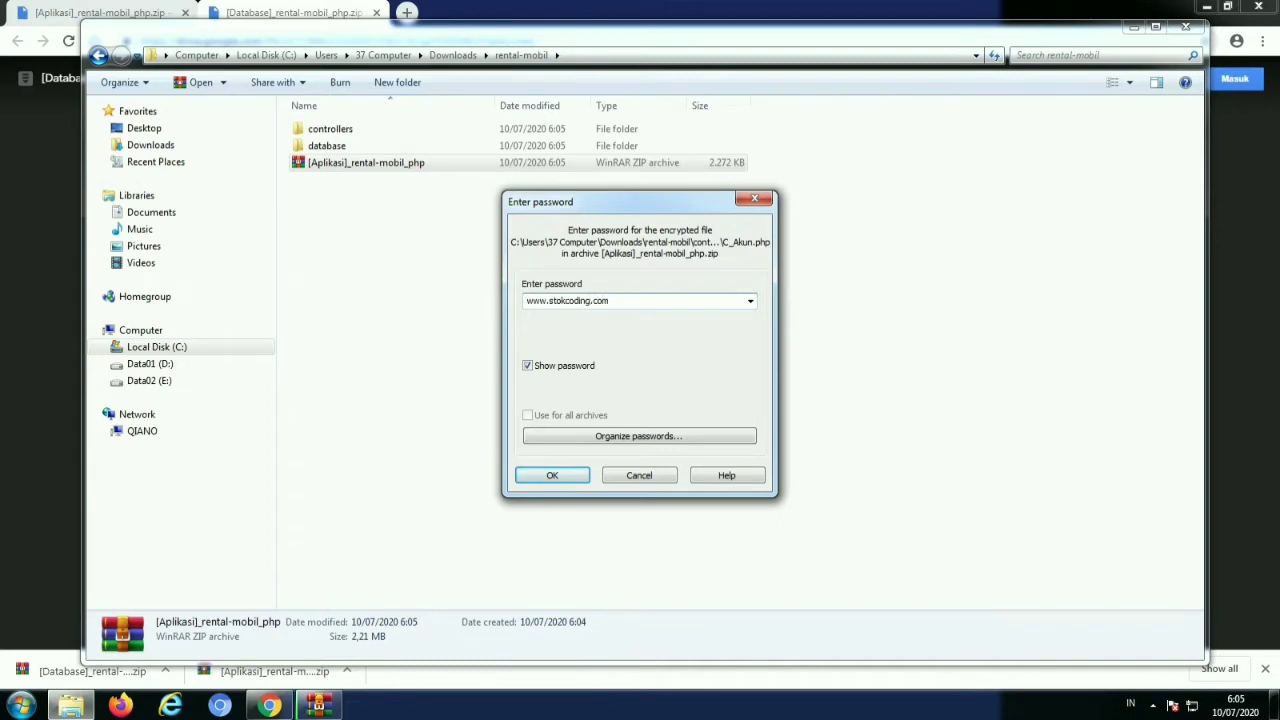
key("ctrl+a")
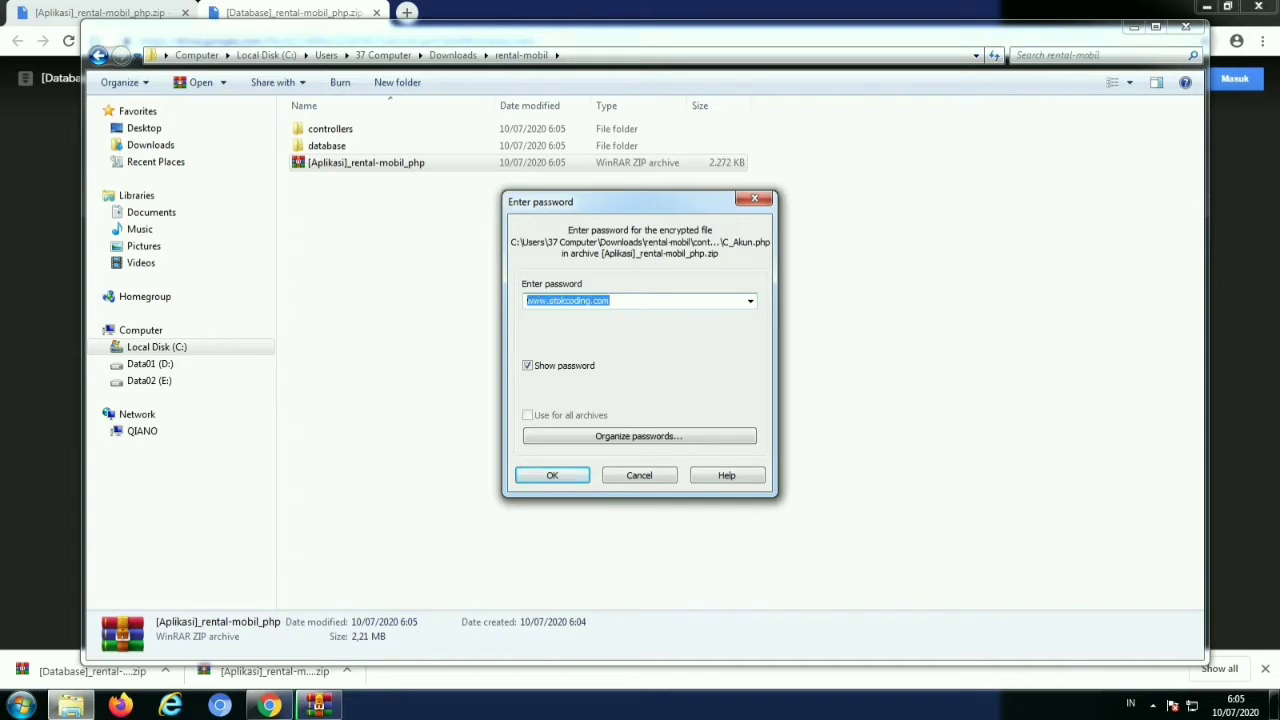
right_click(588, 298)
left_click(622, 354)
key("Return")
Extract the Database archive inside the database folder using the copied password, then return to rental-mobil
double_click(326, 145)
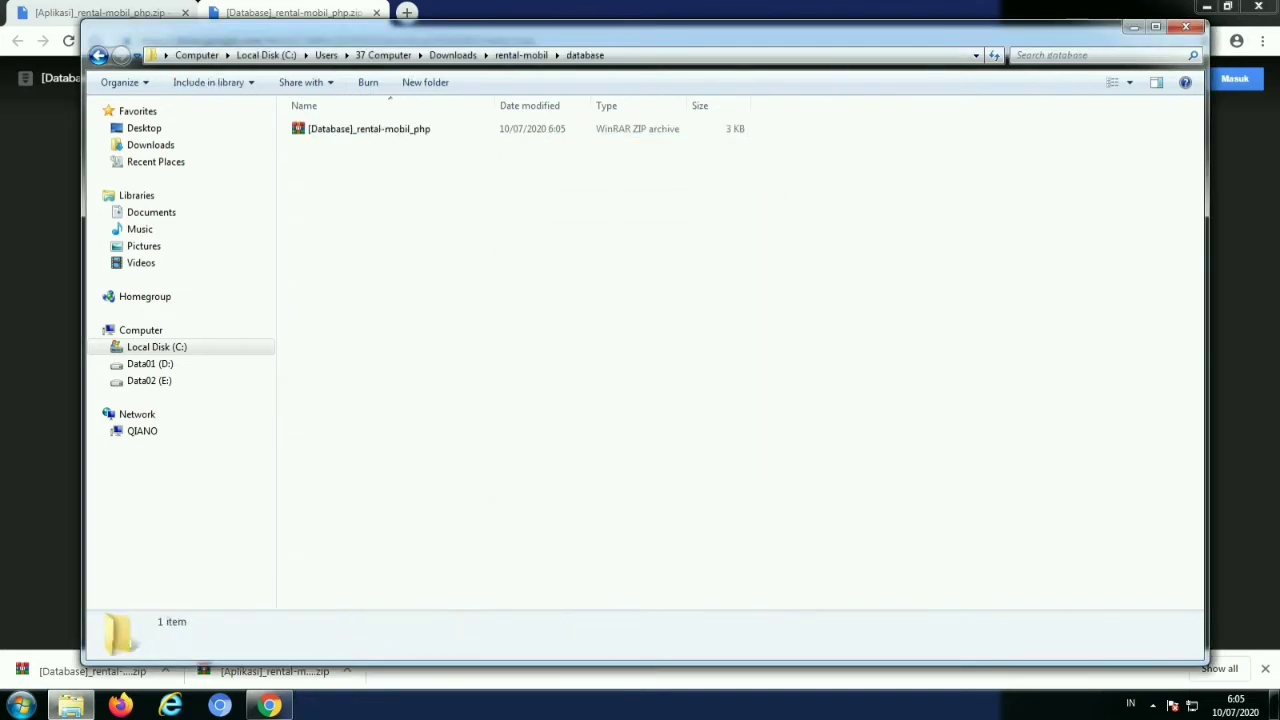
right_click(362, 128)
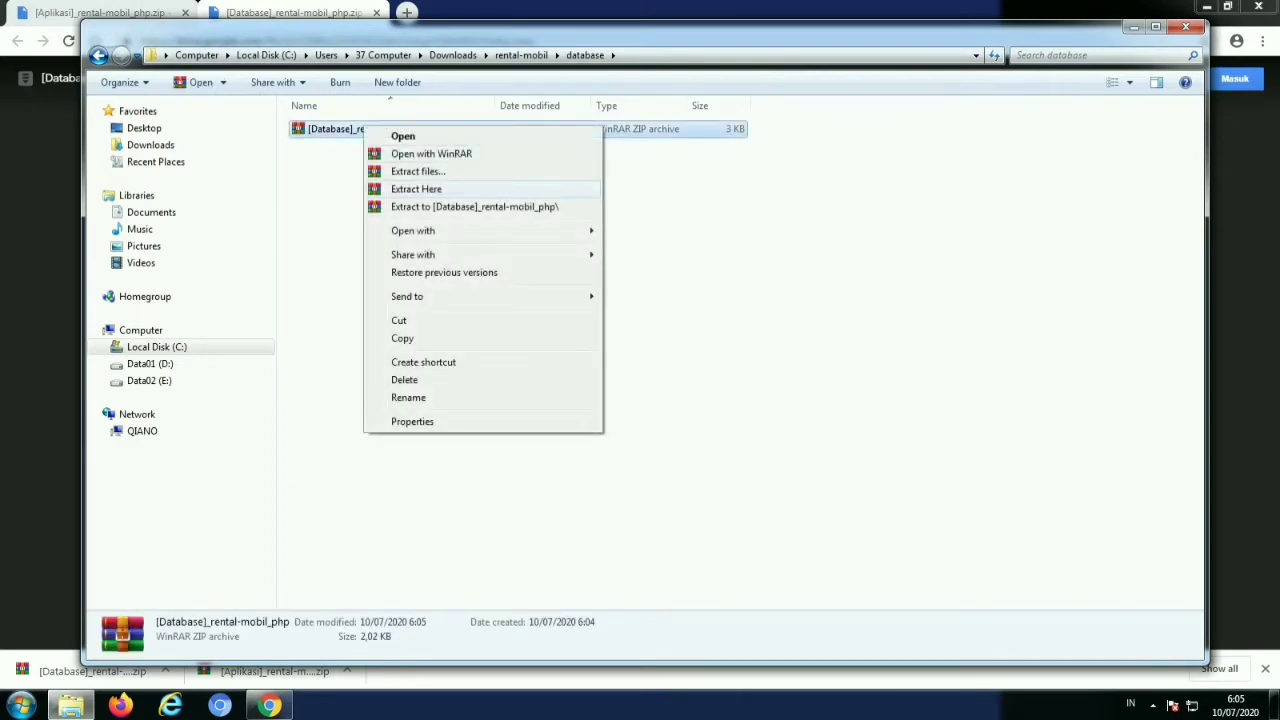
left_click(420, 190)
right_click(594, 300)
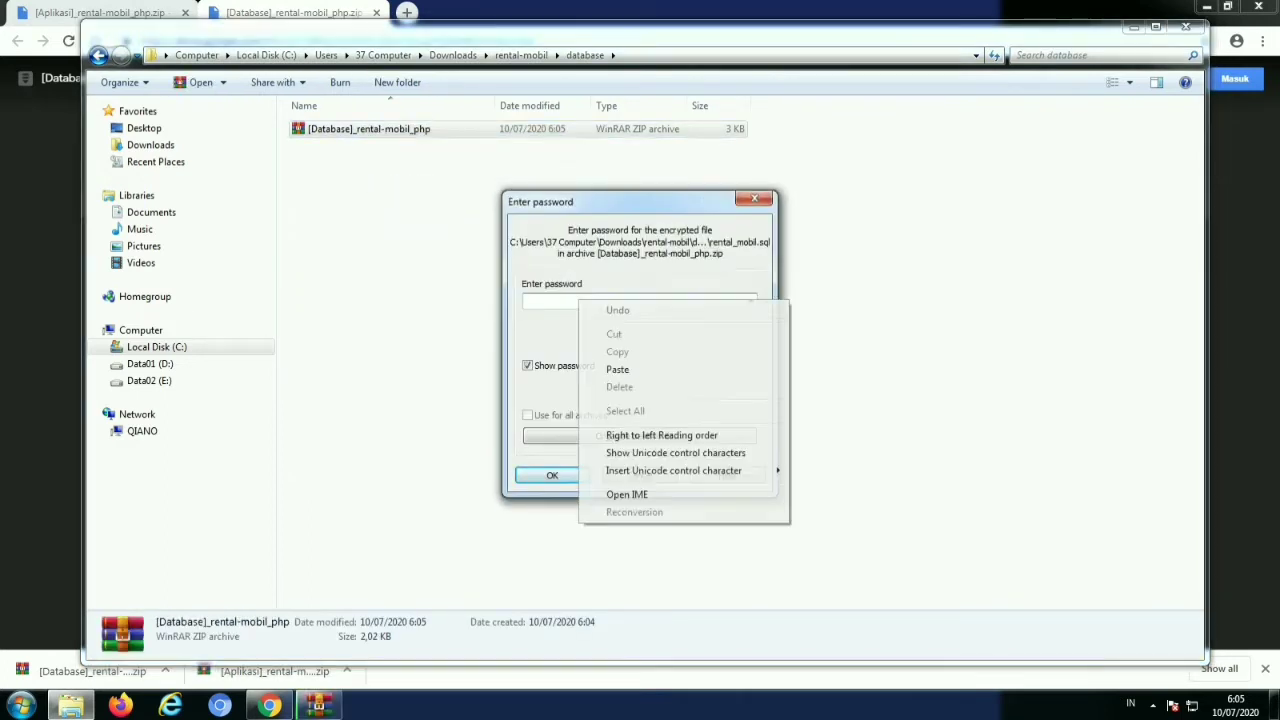
left_click(614, 369)
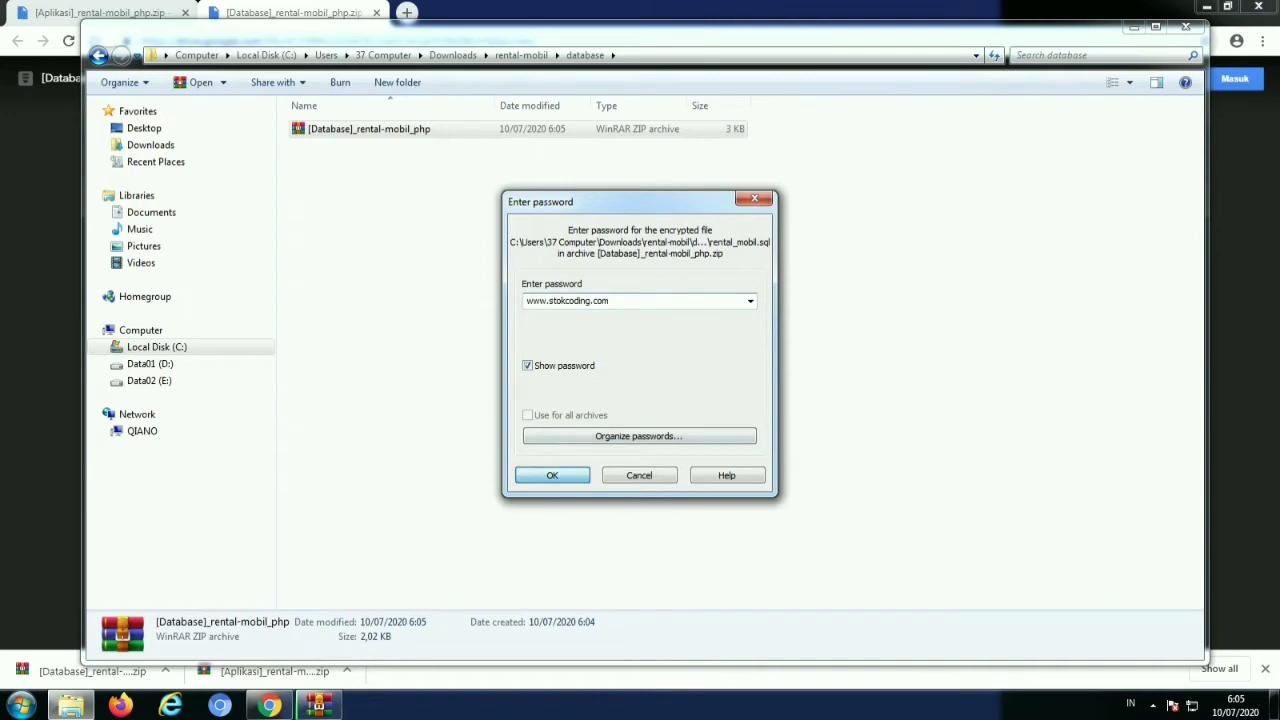
left_click(552, 475)
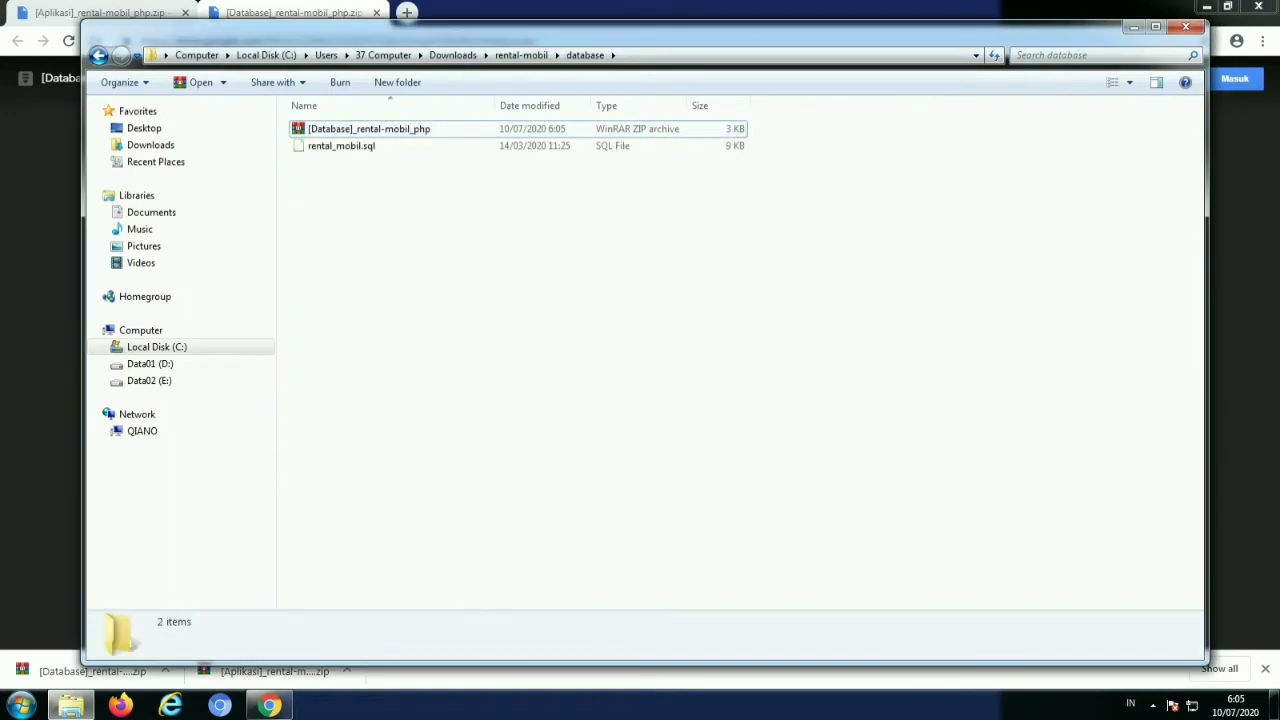
left_click(98, 55)
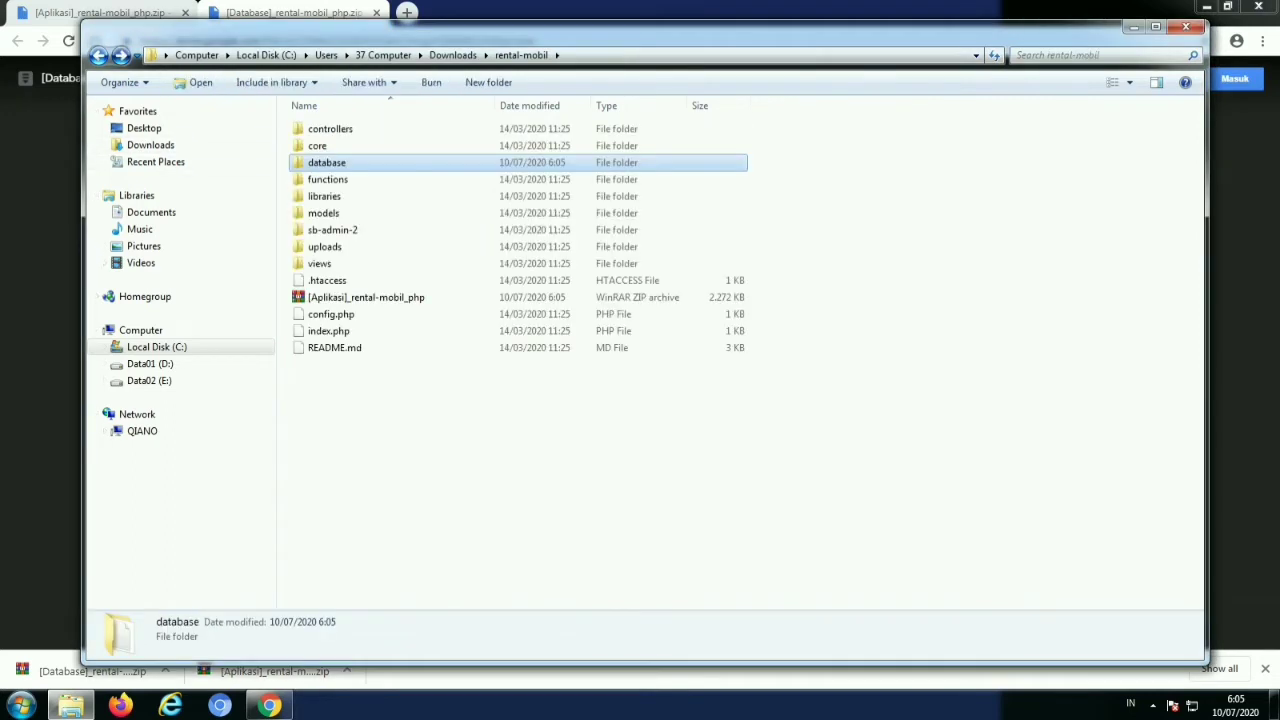
Move the rental-mobil folder from Downloads into C:\xampp\htdocs
left_click(98, 55)
right_click(521, 150)
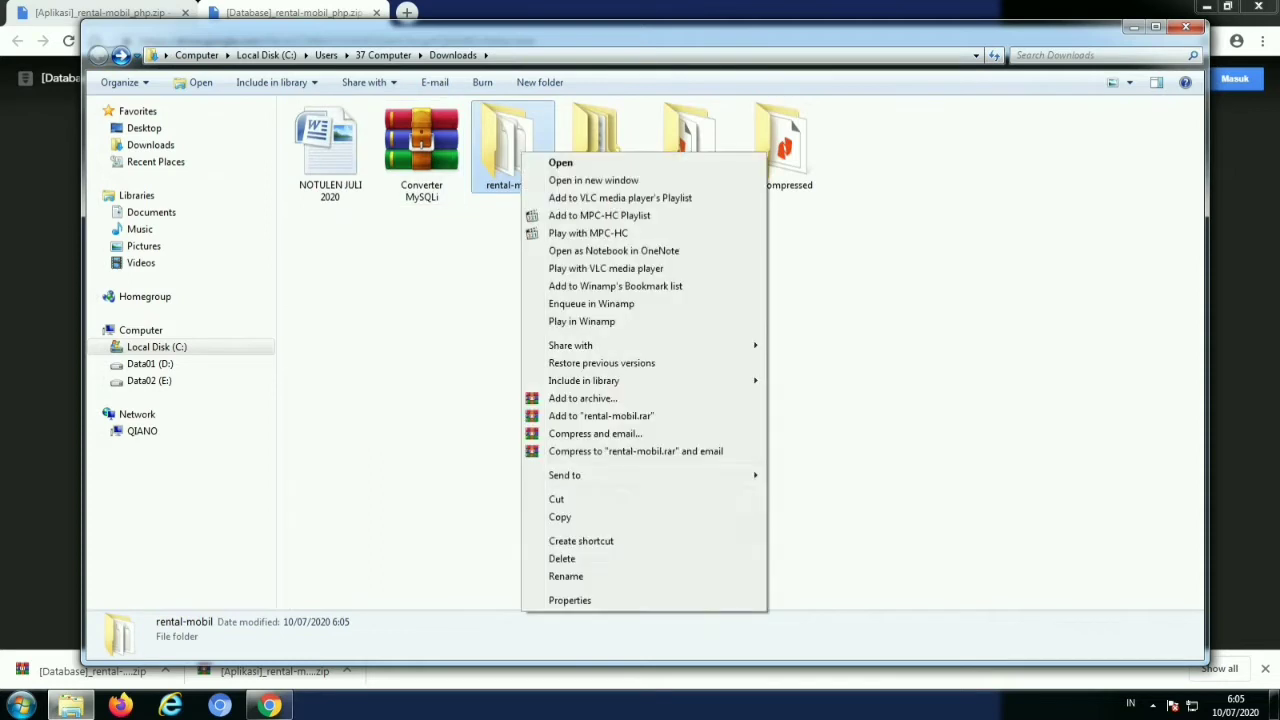
left_click(557, 499)
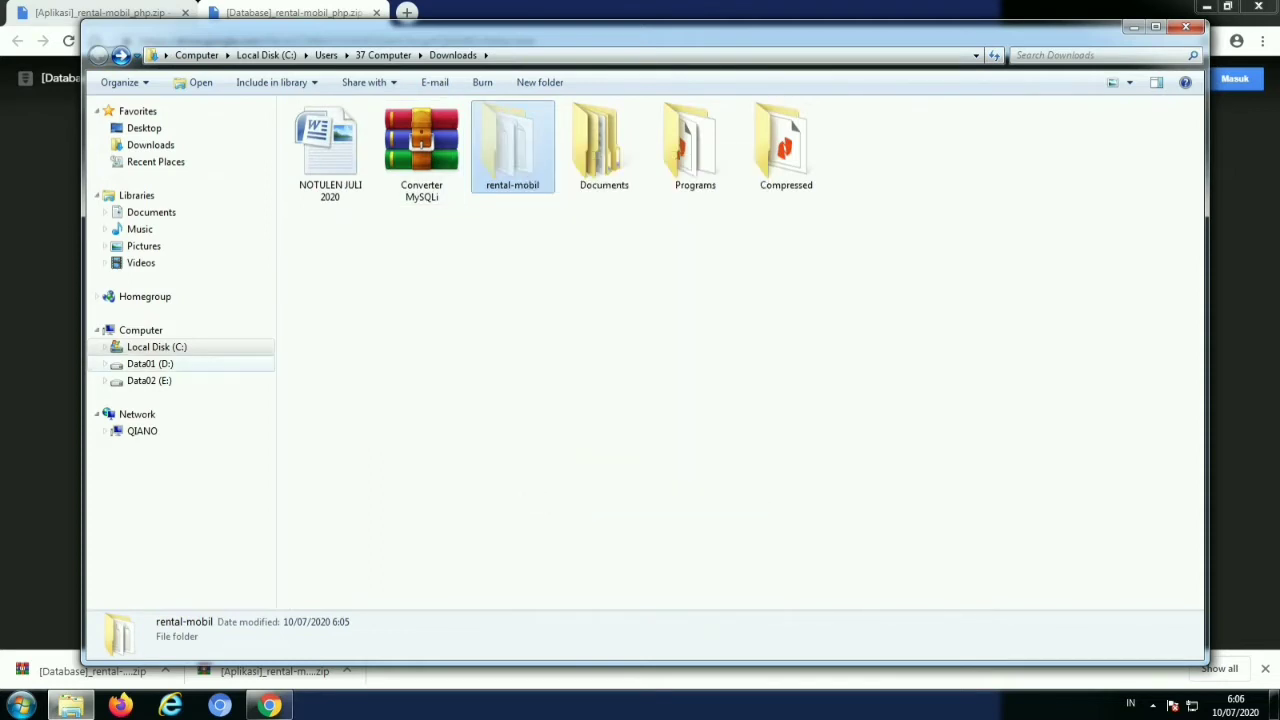
left_click(156, 347)
key("Down")
key("Down")
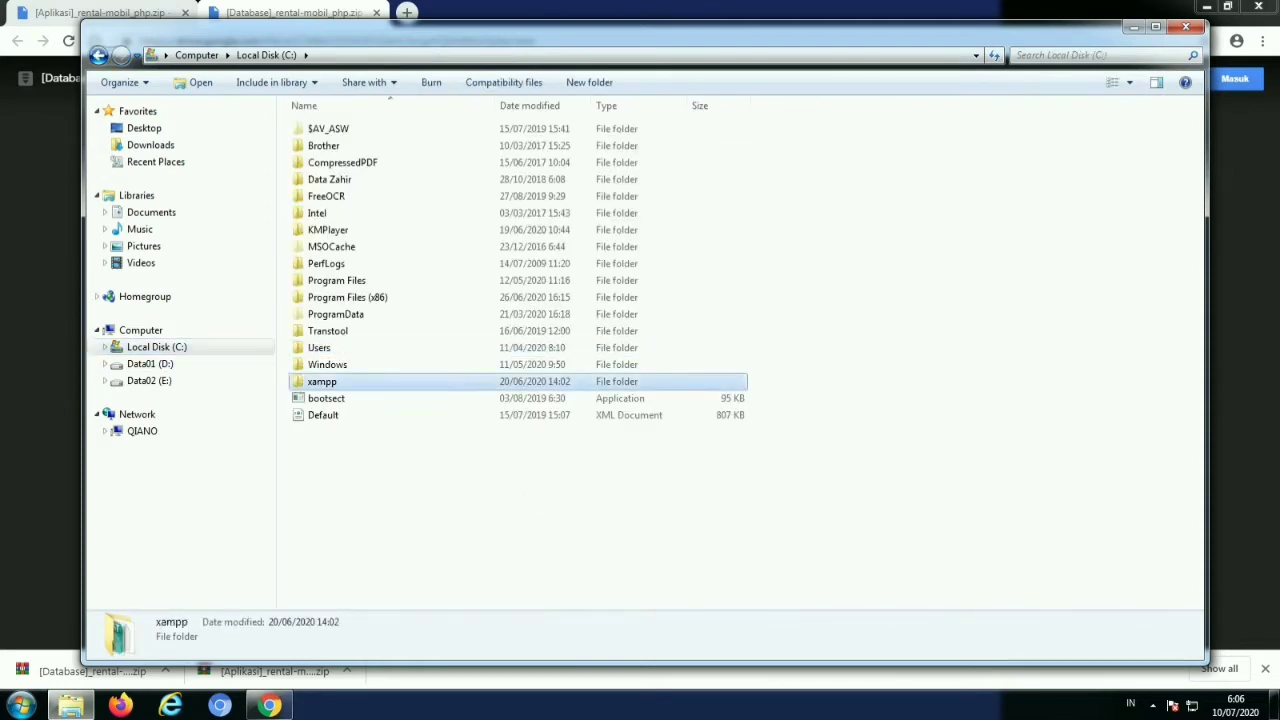
key("Return")
double_click(322, 213)
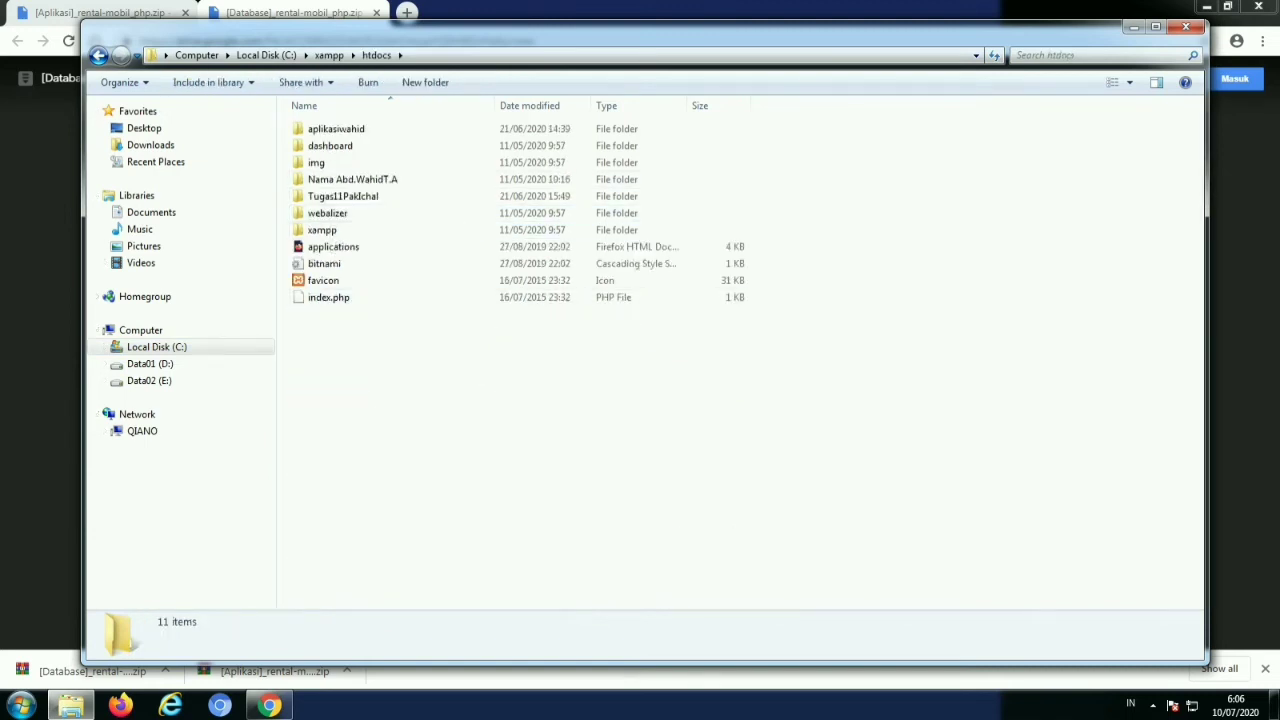
right_click(394, 368)
left_click(440, 478)
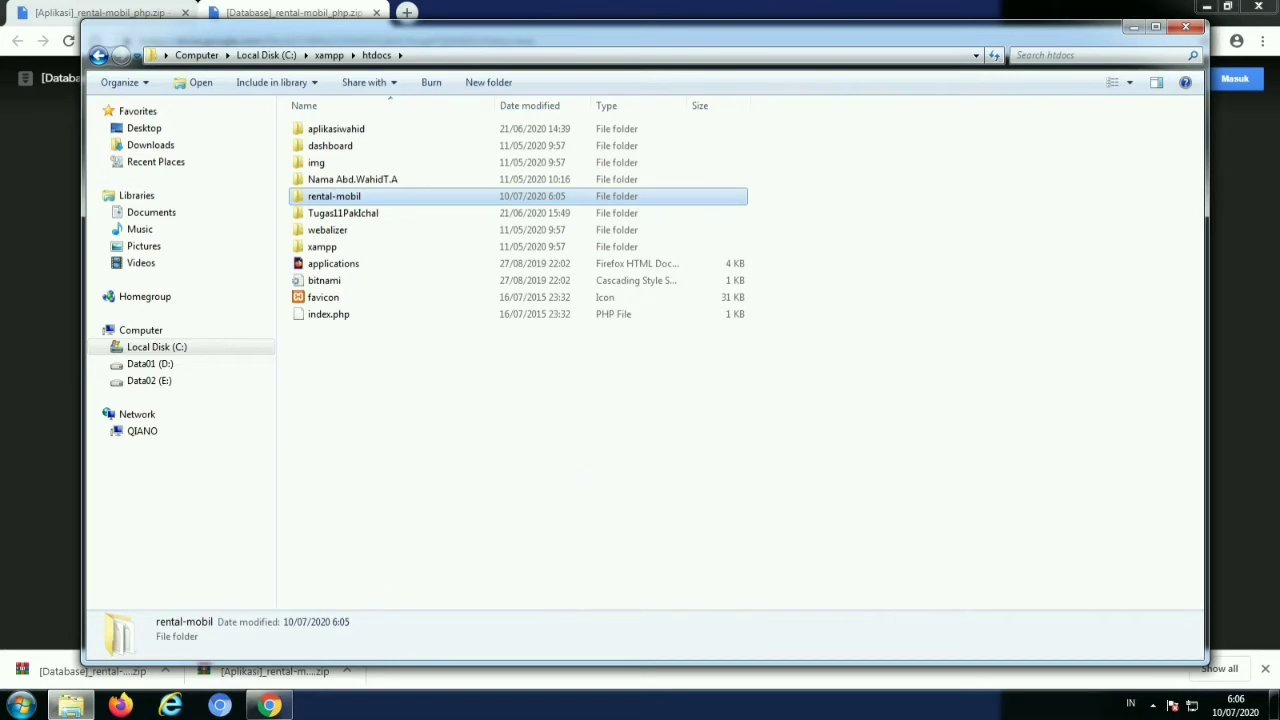
Launch xampp-control from C:\xampp and start Apache
left_click(98, 55)
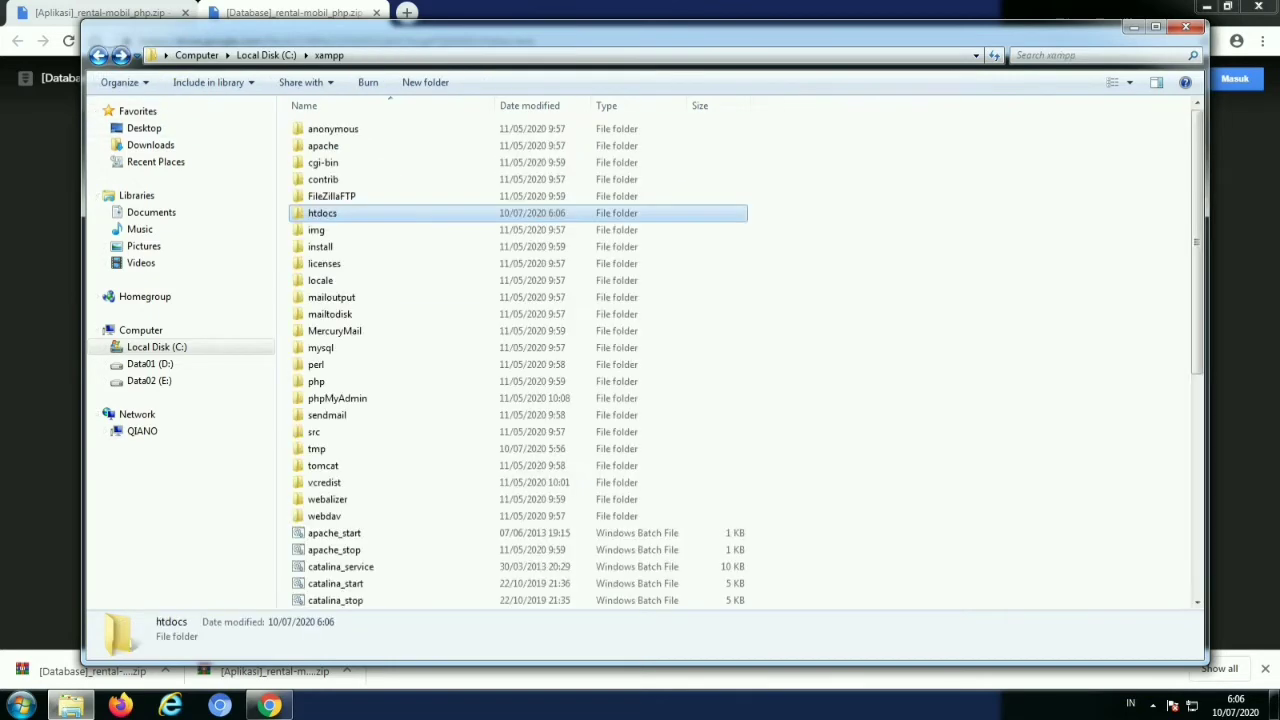
scroll(425, 417, "down", 4)
scroll(425, 420, "down", 4)
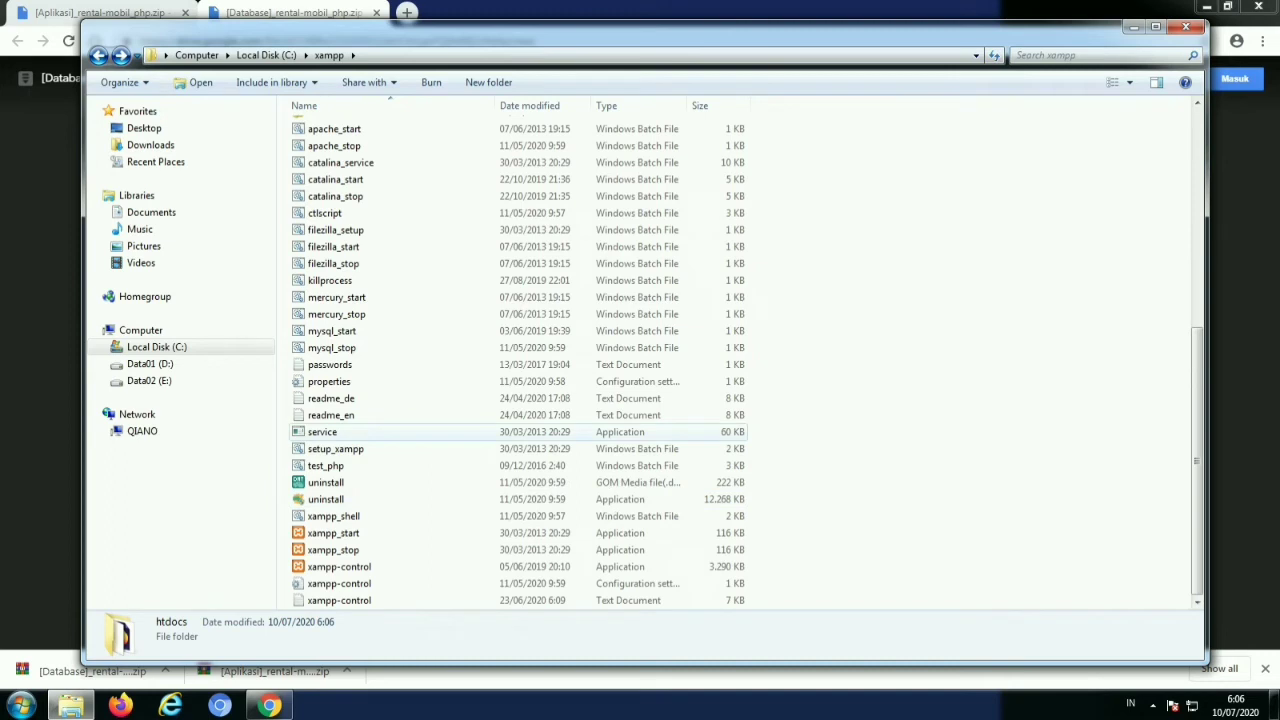
left_click(339, 566)
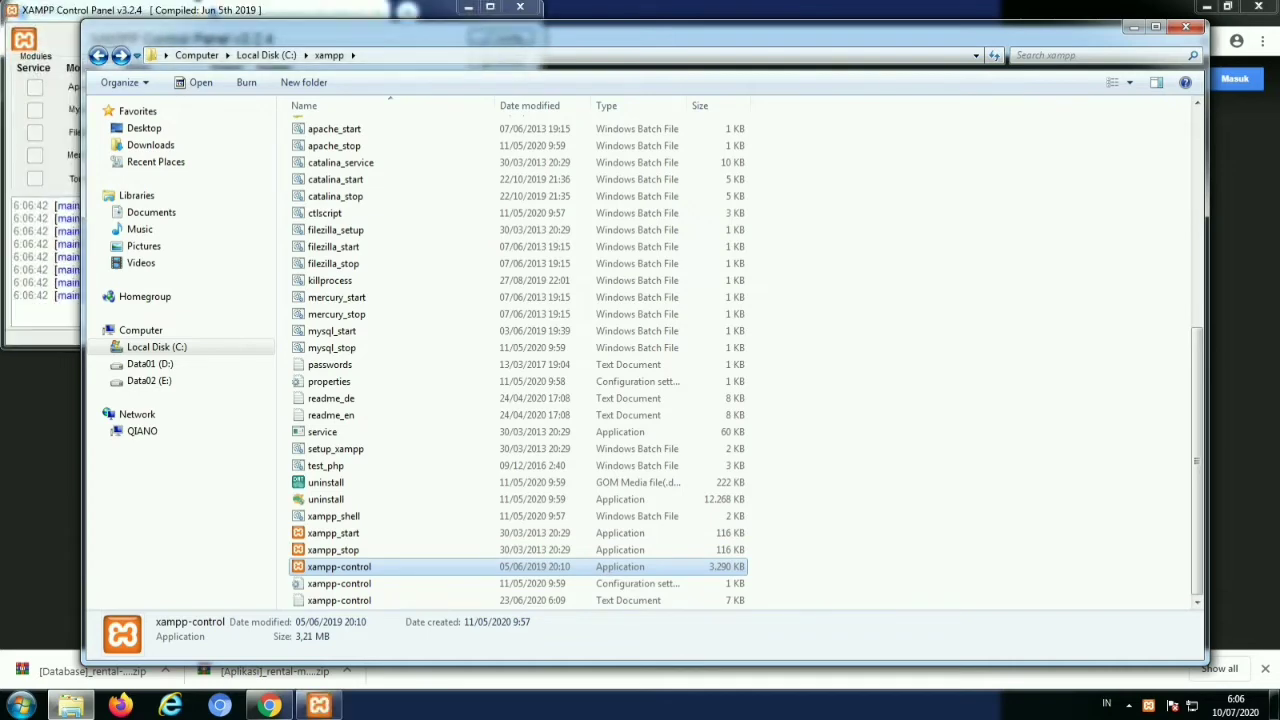
left_click(1133, 27)
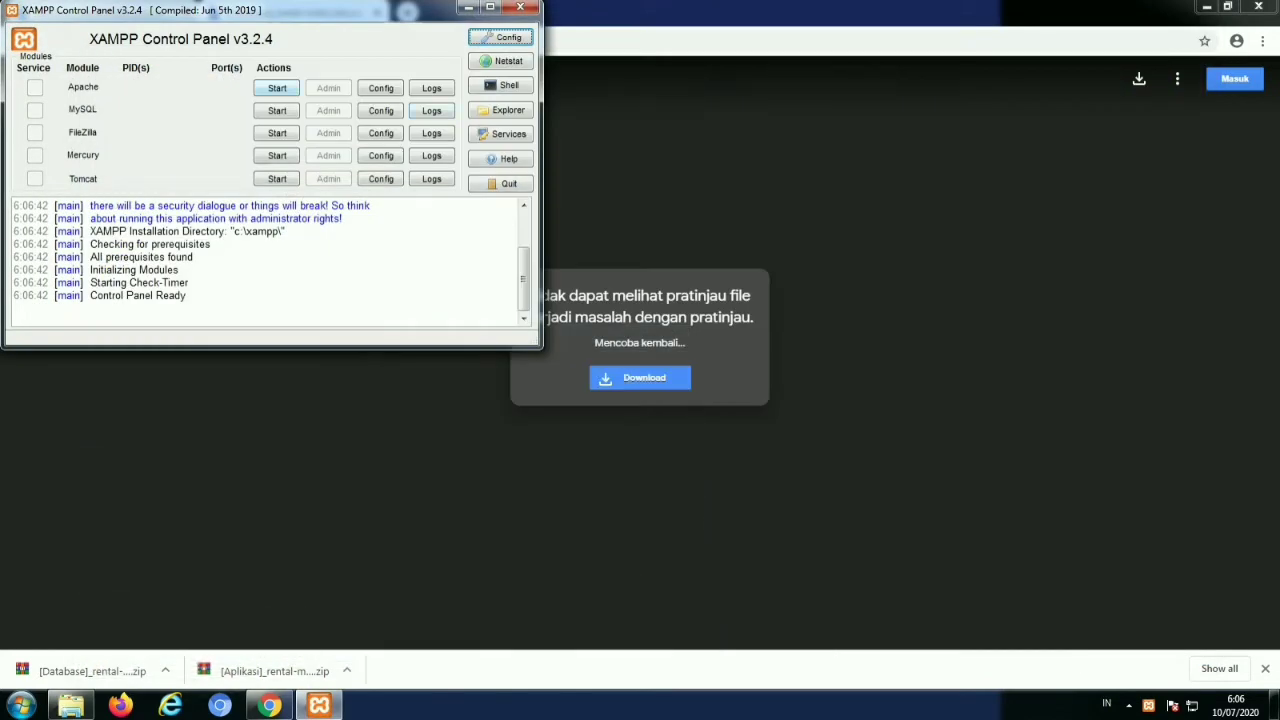
left_click(277, 88)
Start MySQL and open localhost/phpmyadmin in the browser
left_click(277, 110)
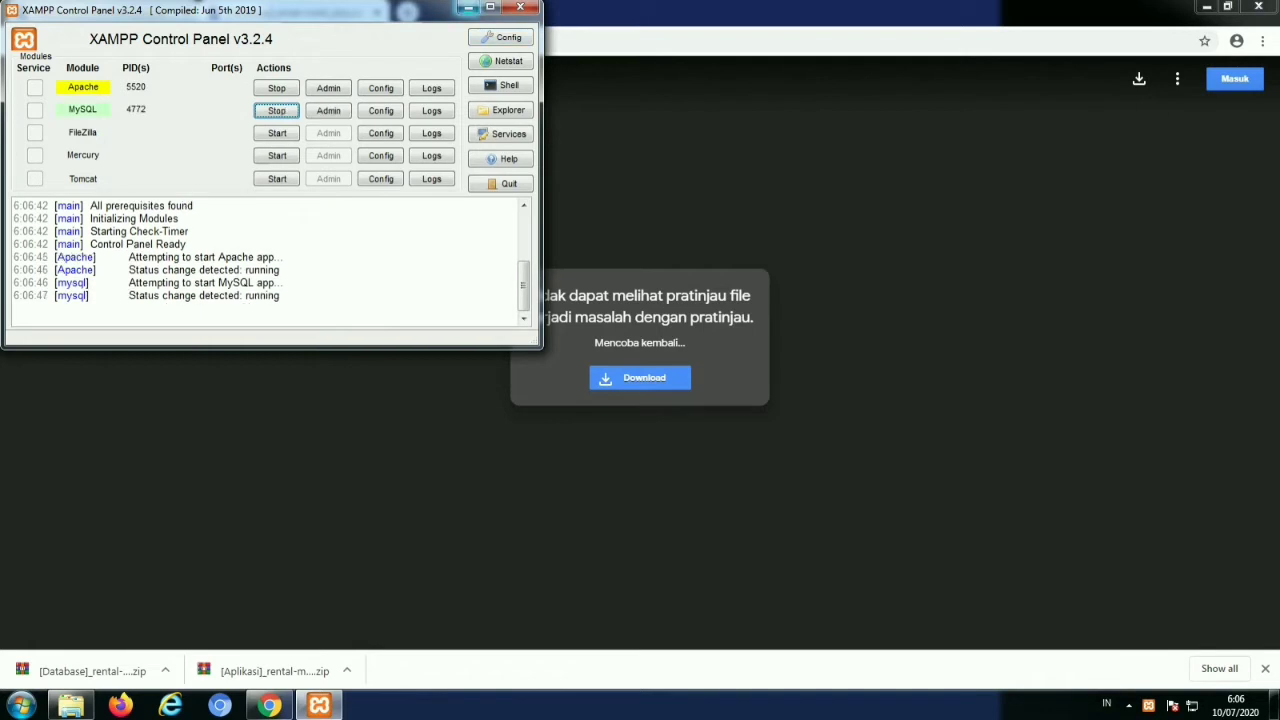
left_click(468, 7)
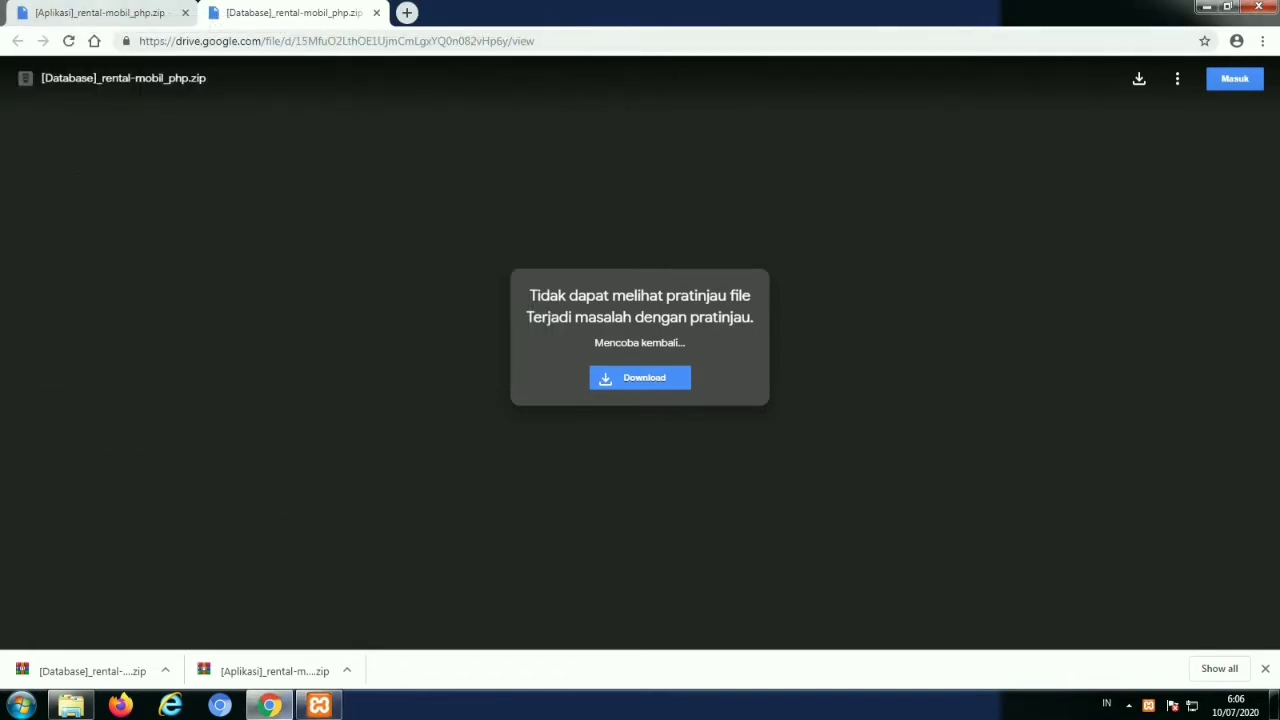
left_click(100, 12)
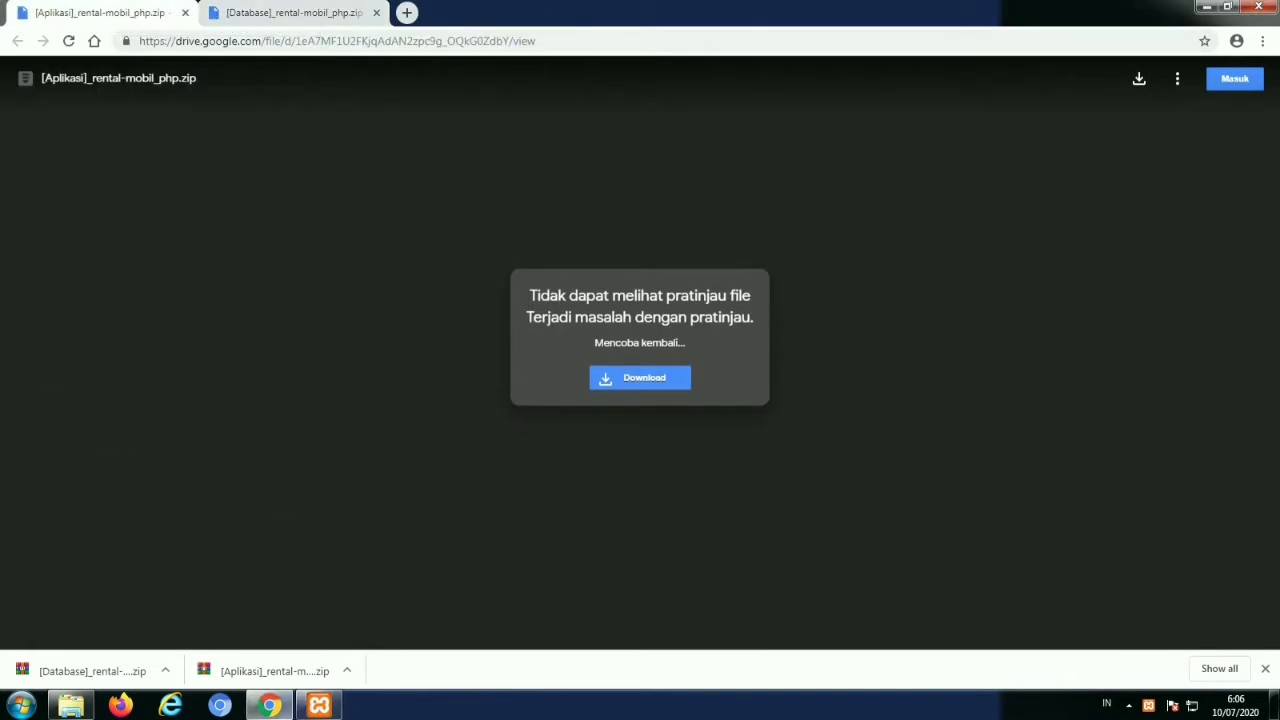
left_click(300, 41)
type("lo")
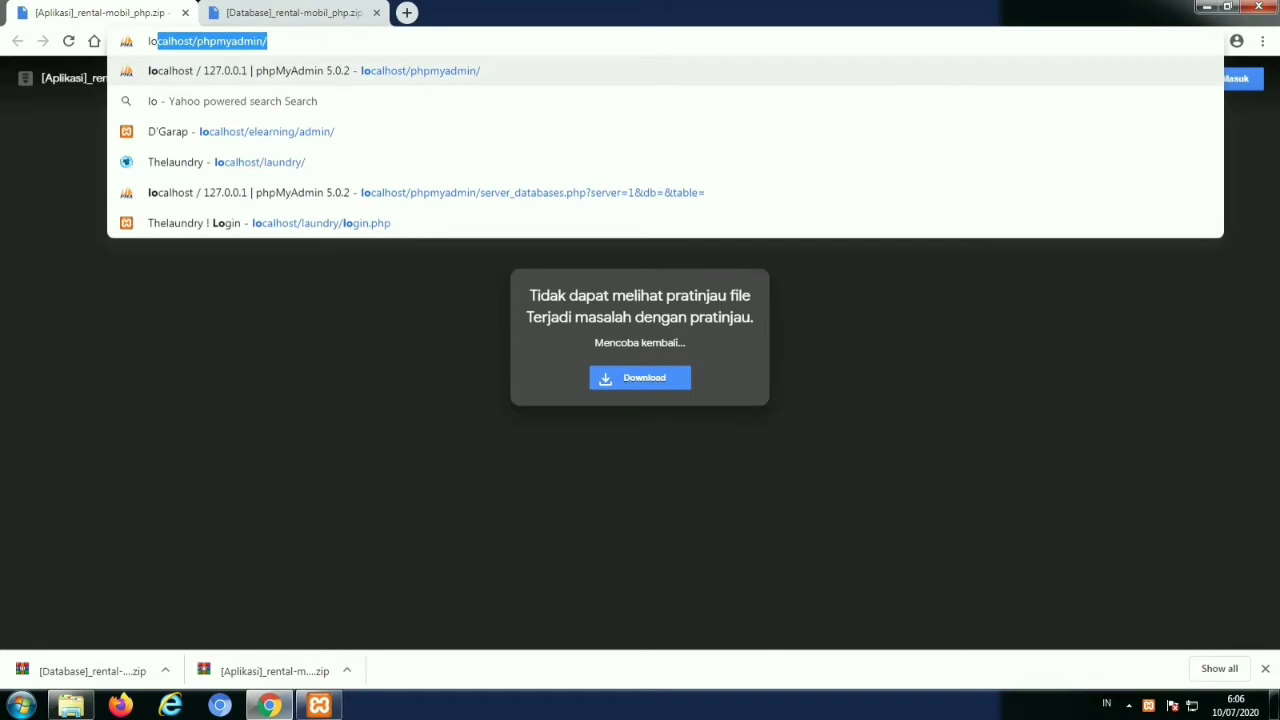
key("Return")
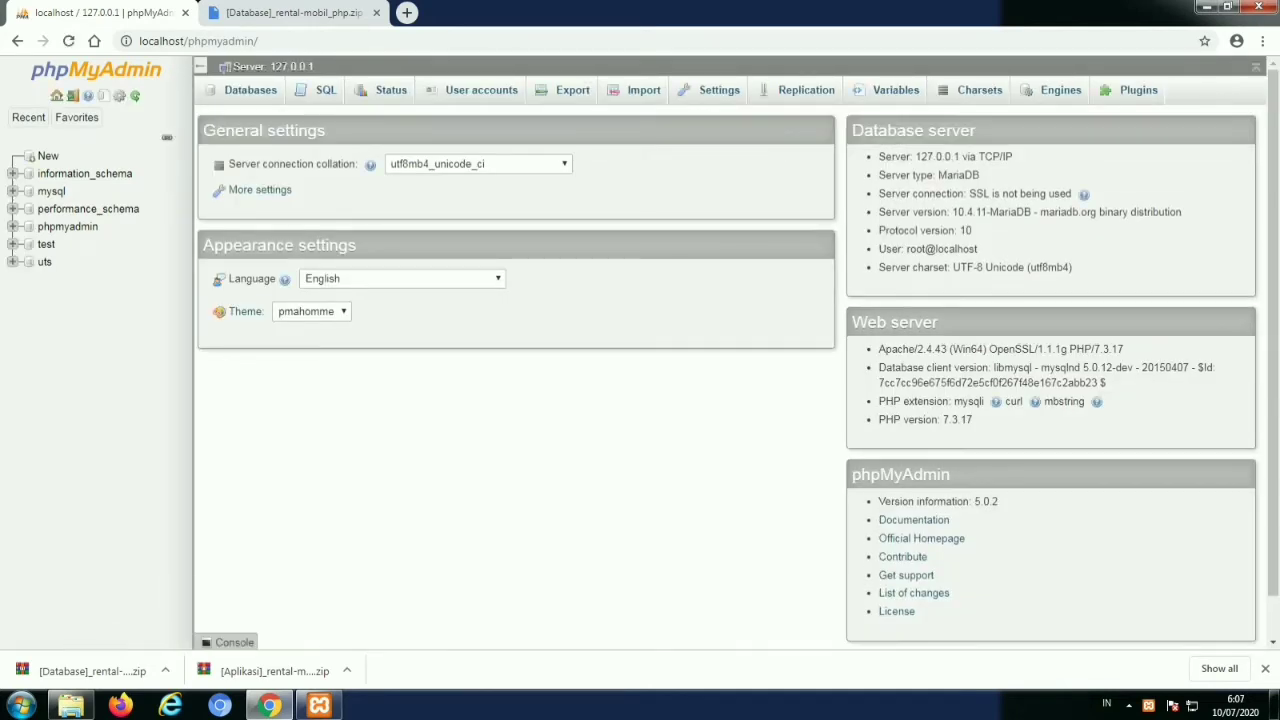
Create a new database named rental_mobil
left_click(48, 156)
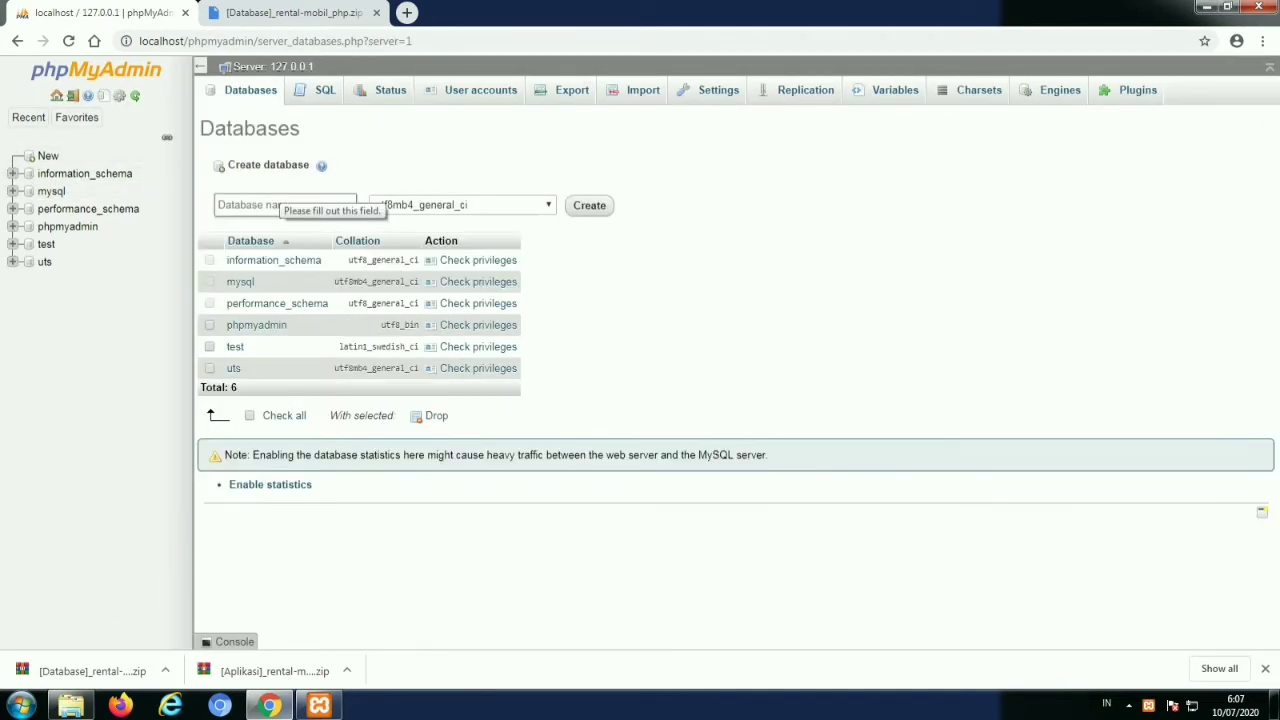
left_click(275, 204)
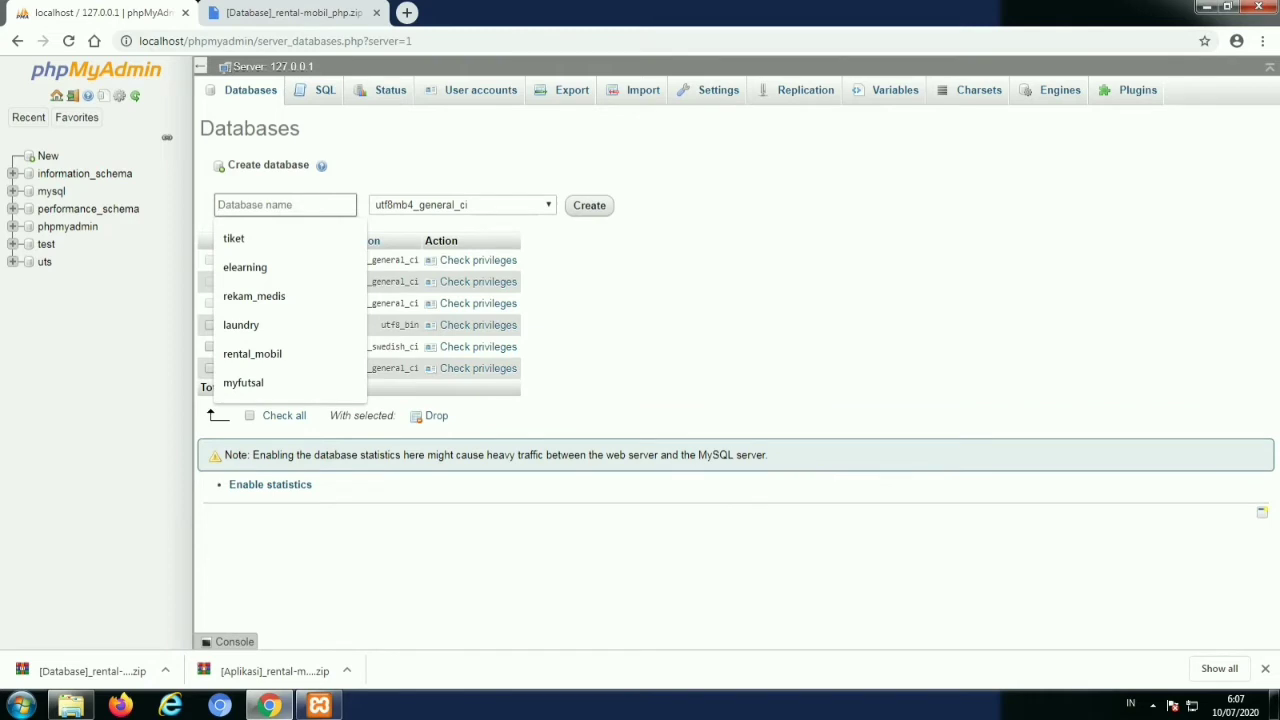
type("re")
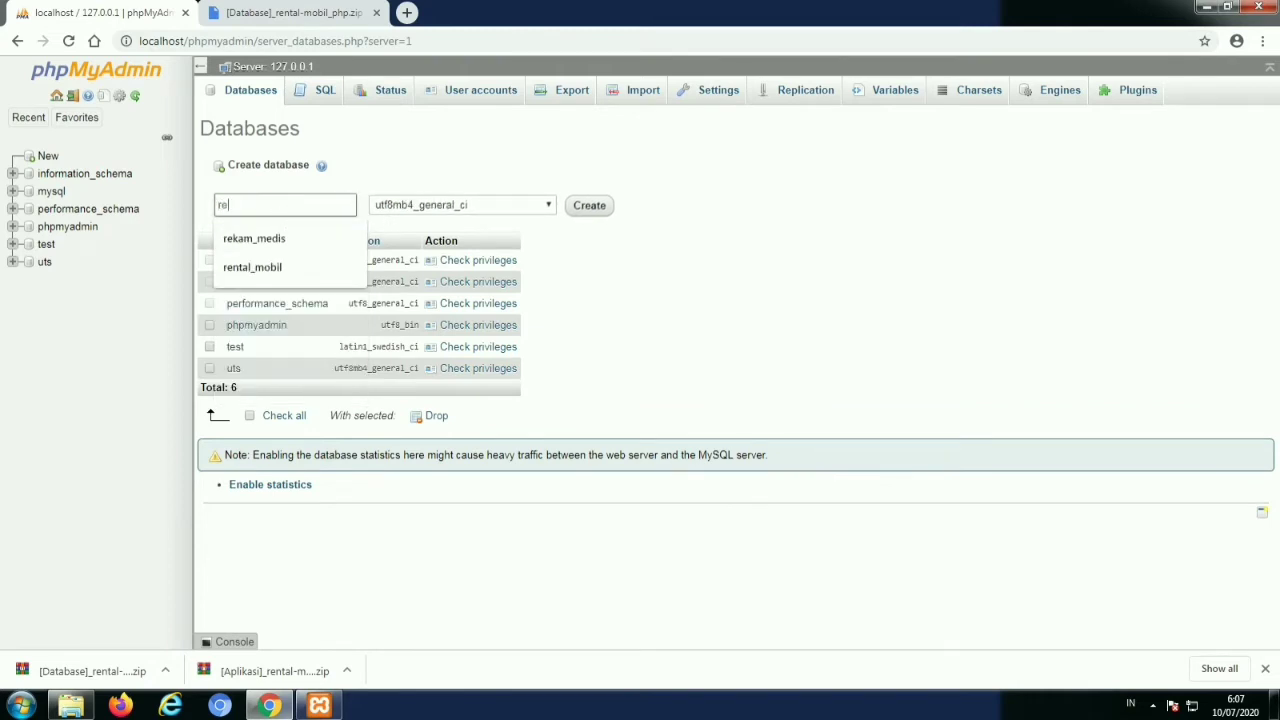
key("Down")
key("Down")
key("Return")
key("ctrl+a")
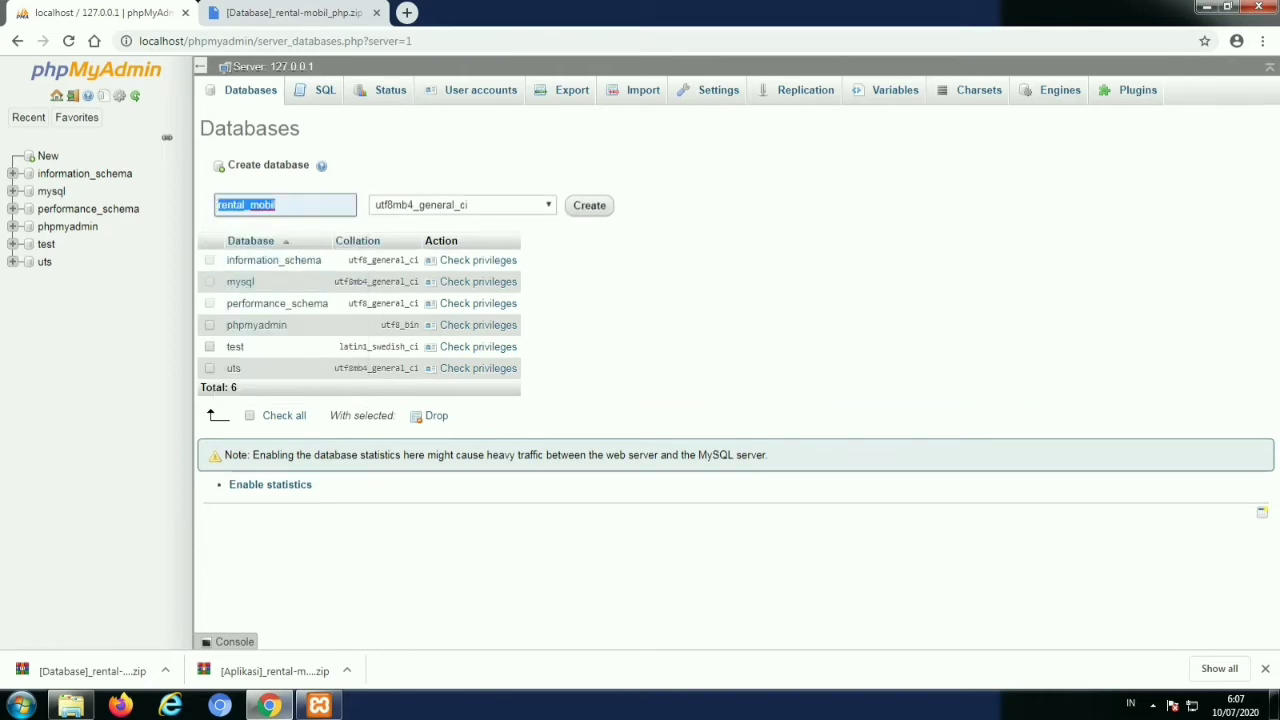
key("Return")
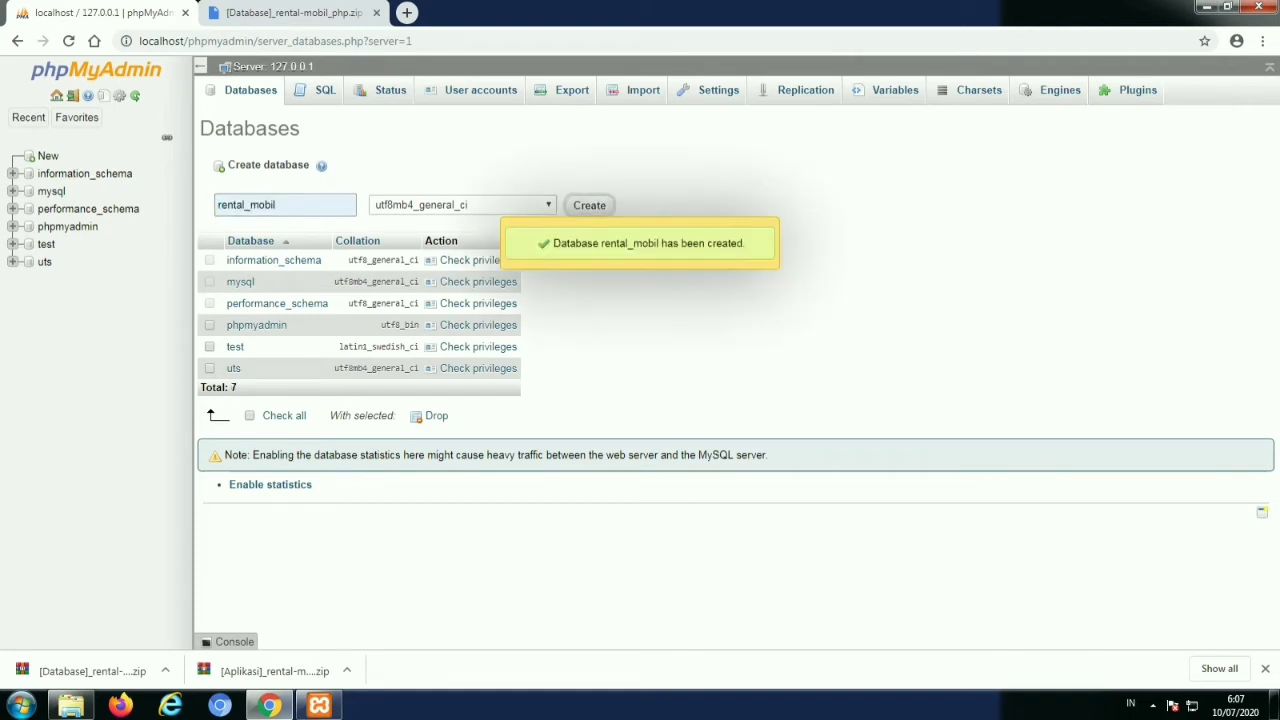
Choose C:\xampp\htdocs\rental-mobil\database\rental_mobil.sql as the import file for rental_mobil
left_click(597, 90)
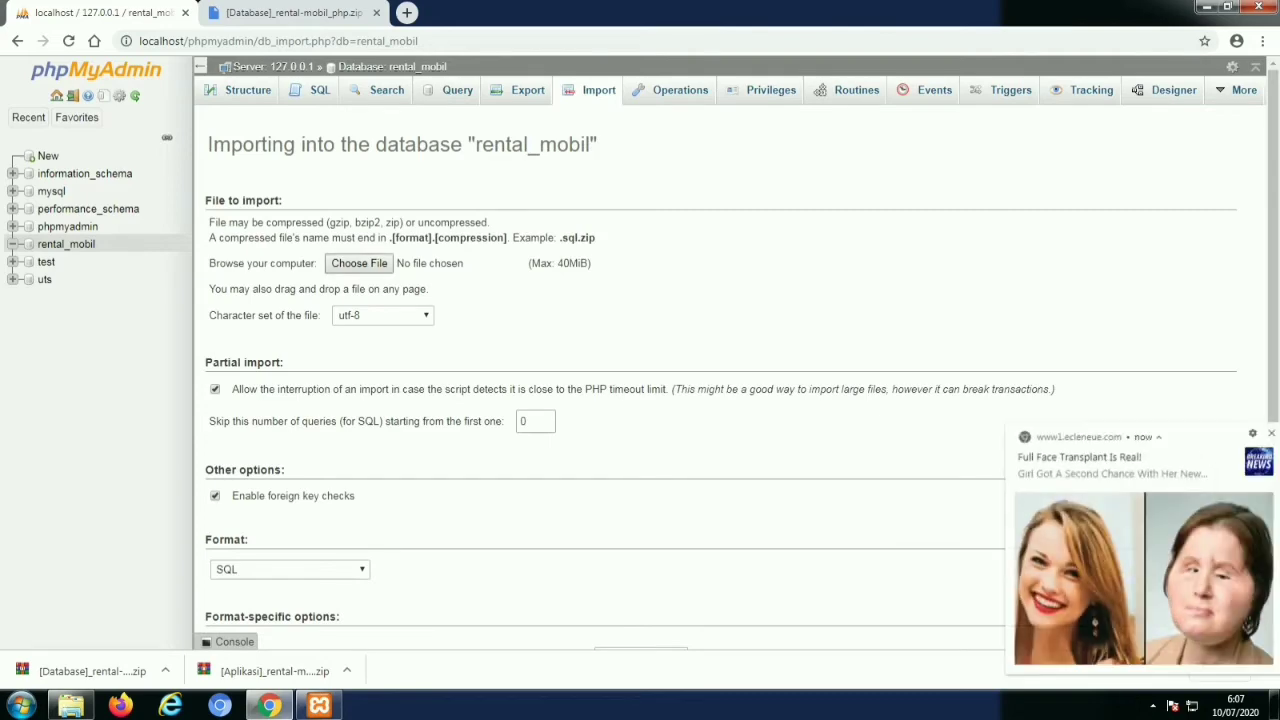
left_click(359, 263)
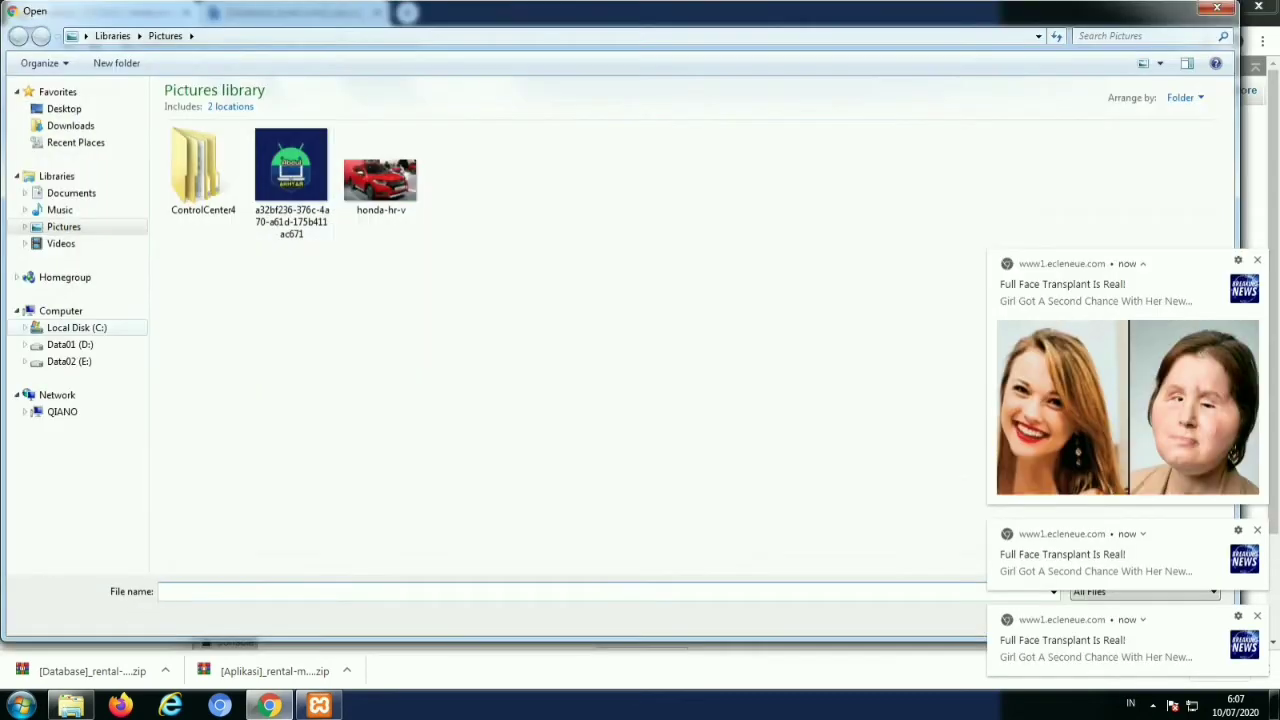
left_click(76, 327)
double_click(195, 360)
double_click(215, 193)
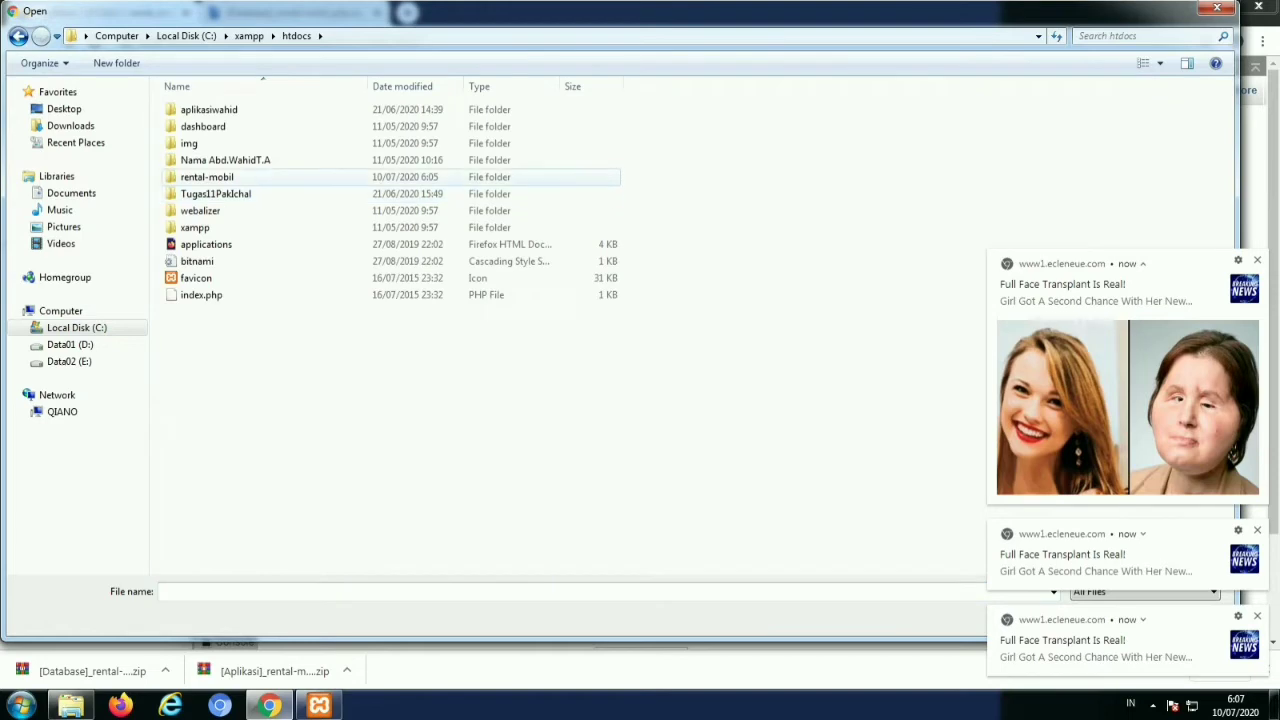
double_click(207, 177)
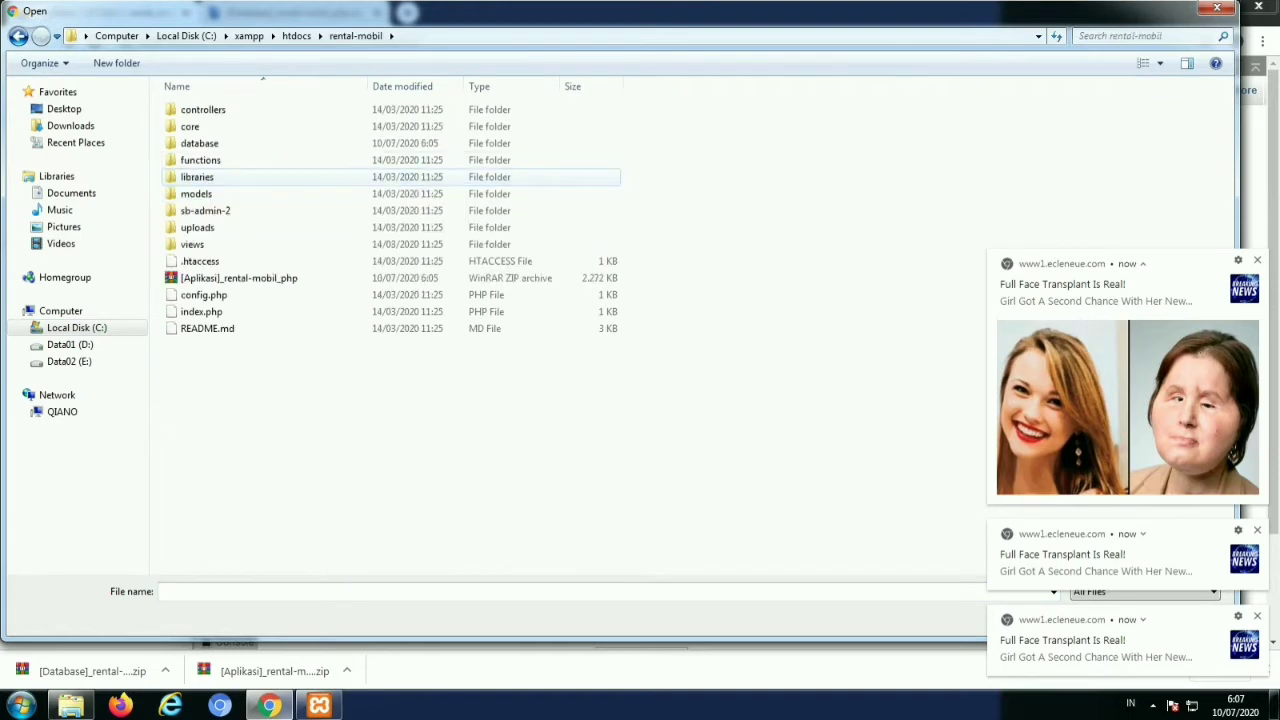
left_click(199, 143)
double_click(199, 143)
double_click(214, 126)
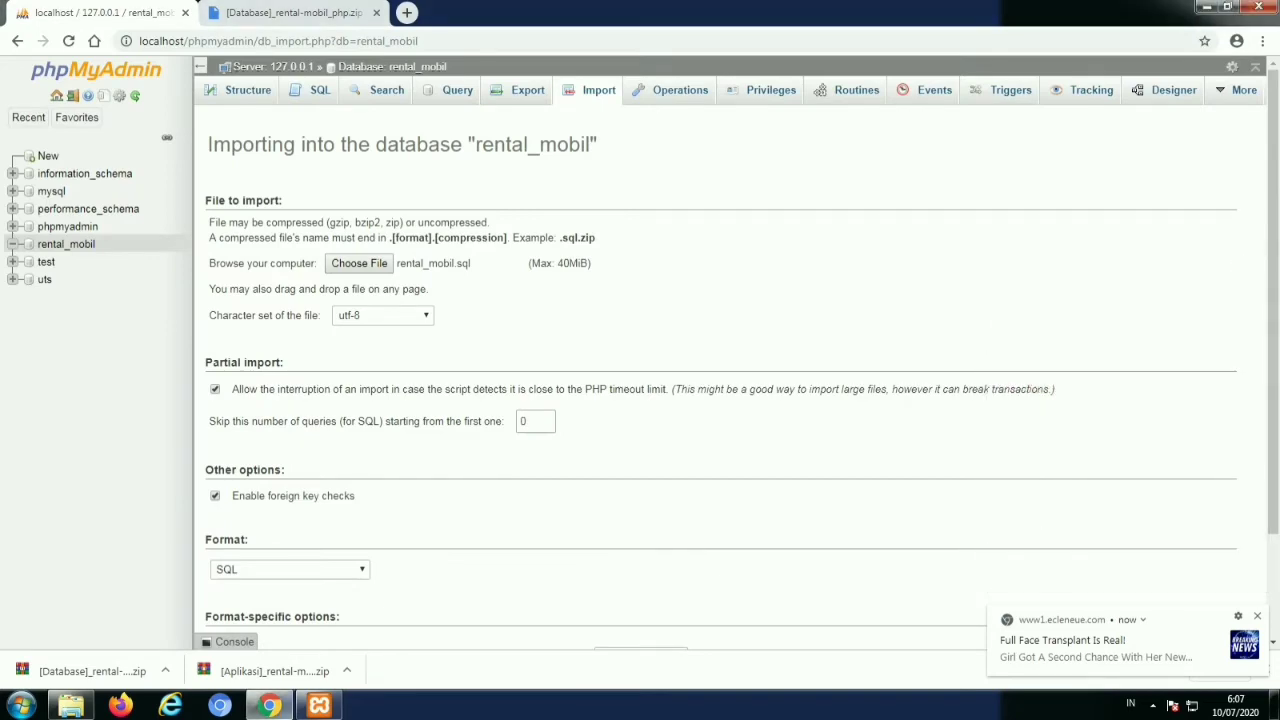
Run the import of rental_mobil.sql into the rental_mobil database
scroll(740, 370, "down", 2)
scroll(730, 370, "down", 1)
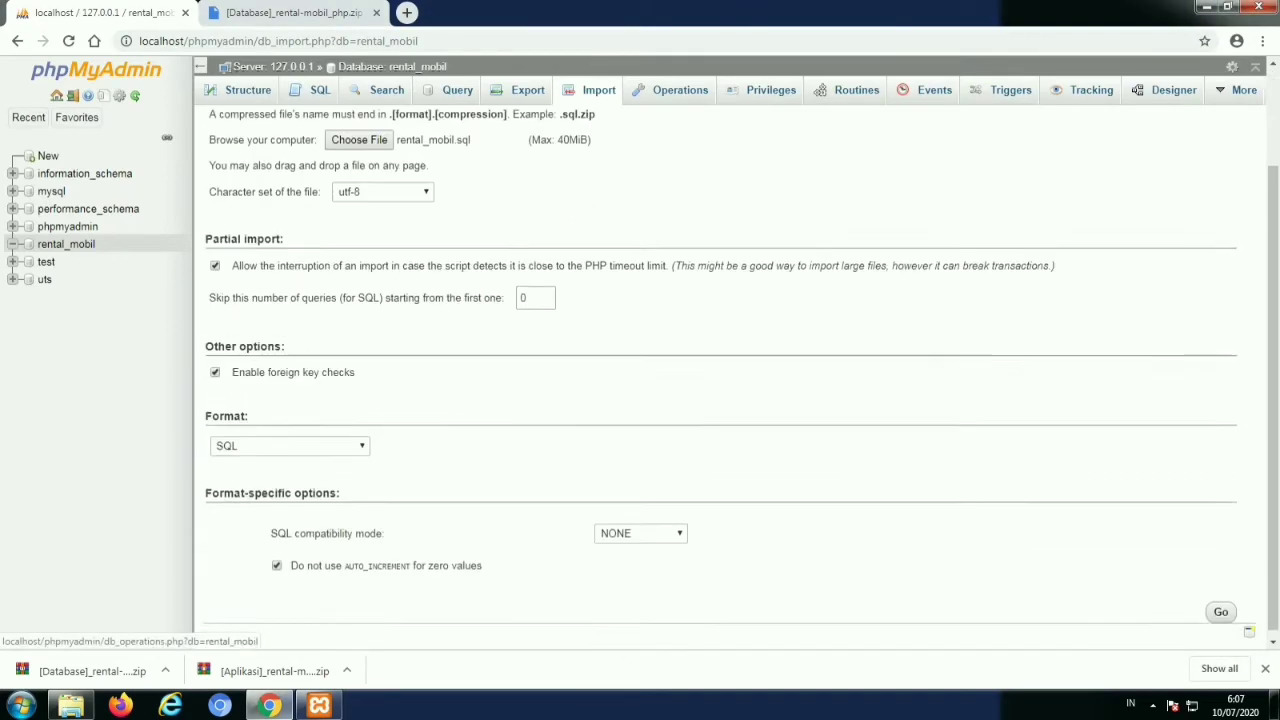
left_click(1221, 605)
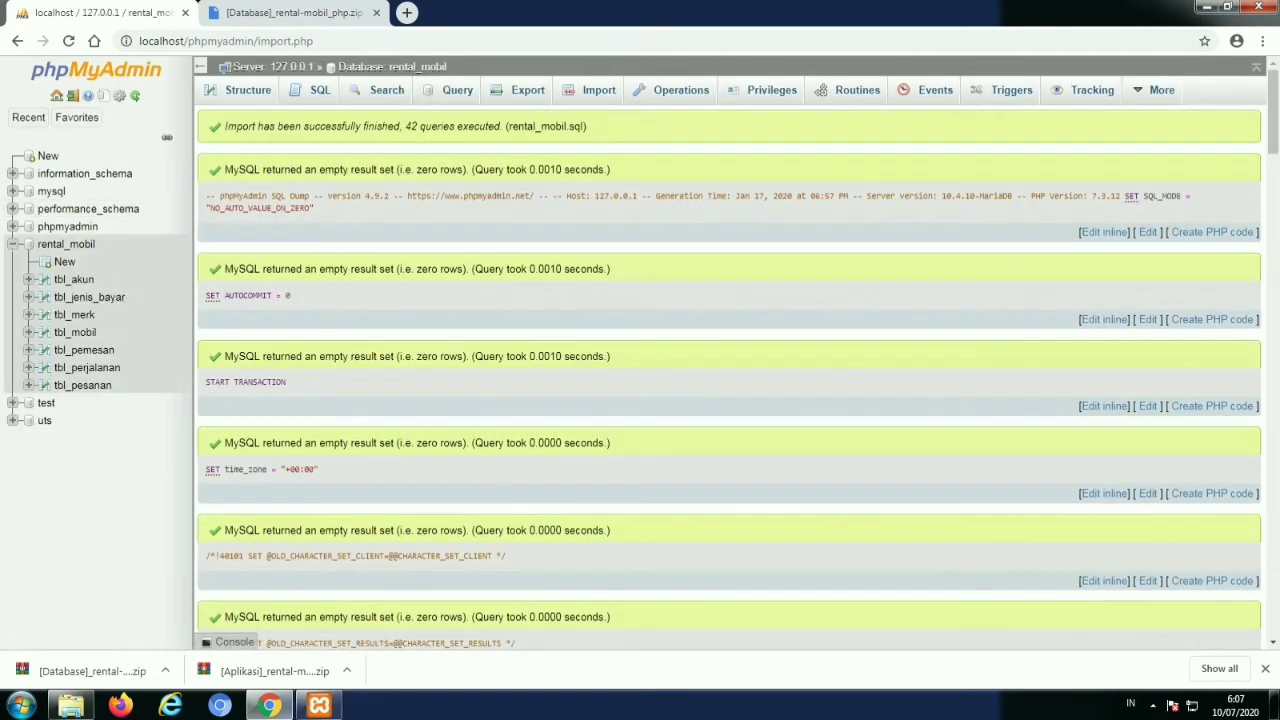
left_click(290, 12)
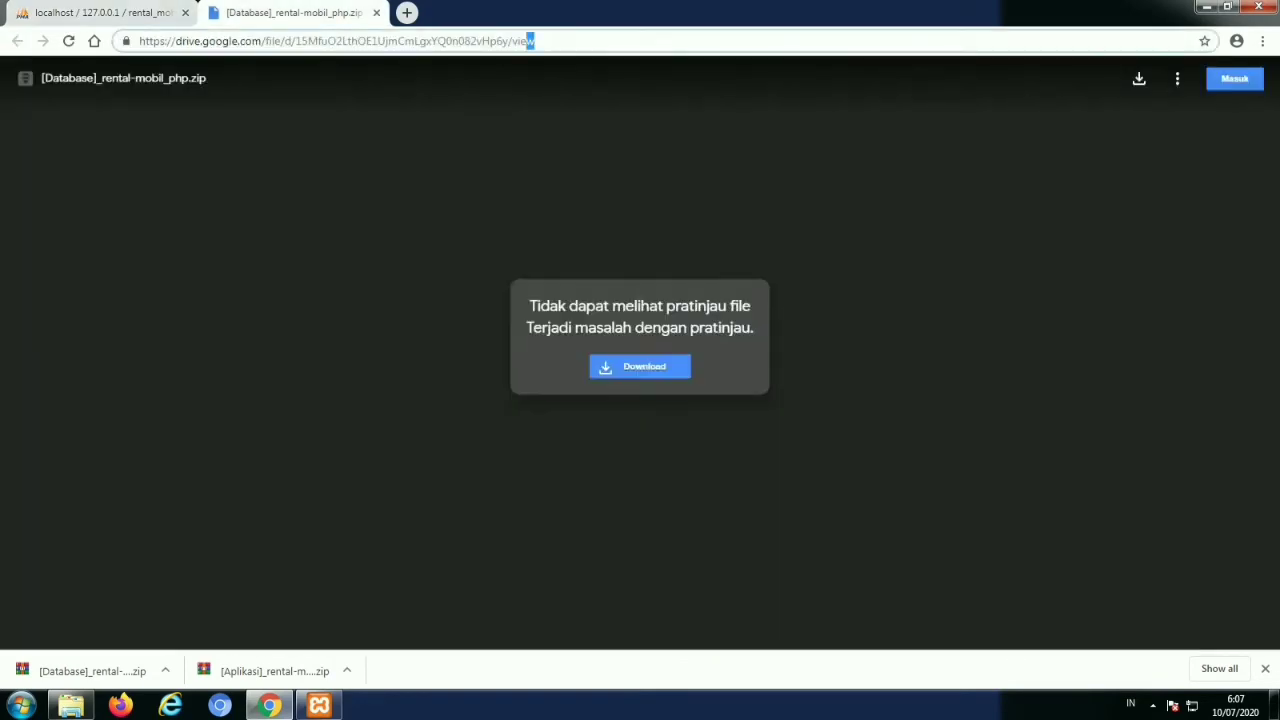
Open localhost/rental-mobil/ and log in with the administrator username and password
left_click(528, 41)
type("lo")
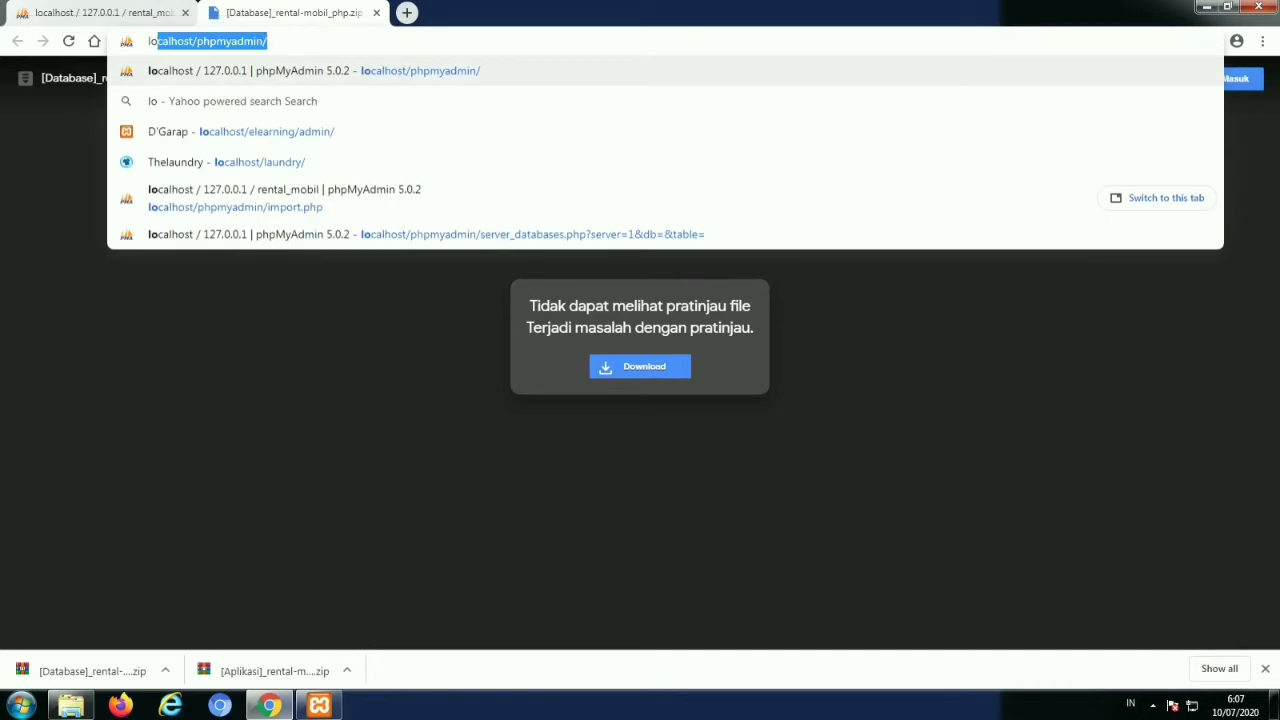
type("calh")
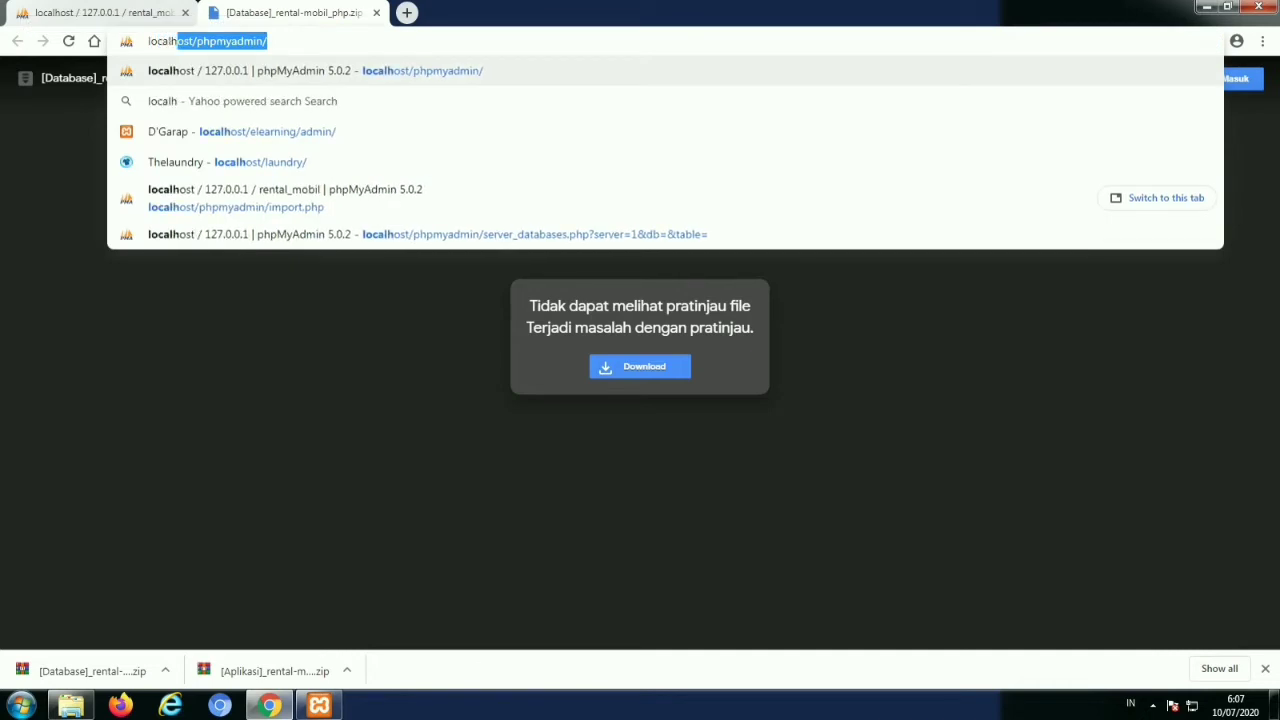
type("ost/")
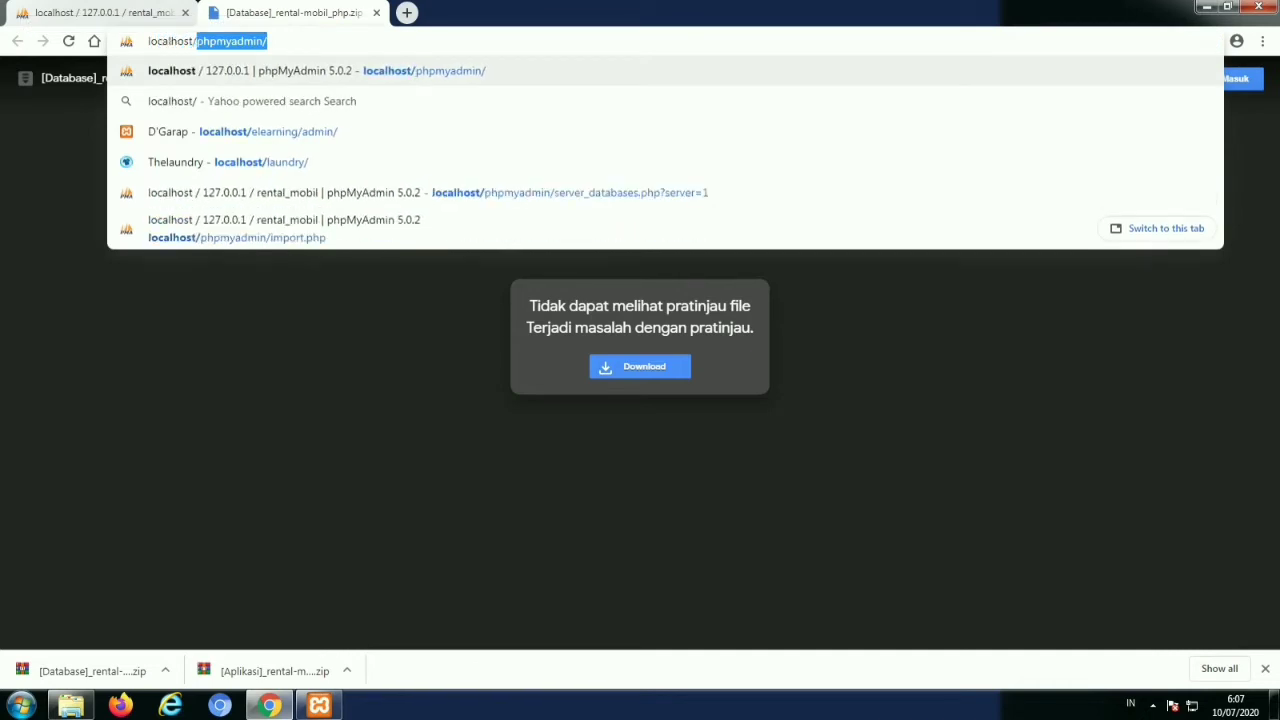
type("renta")
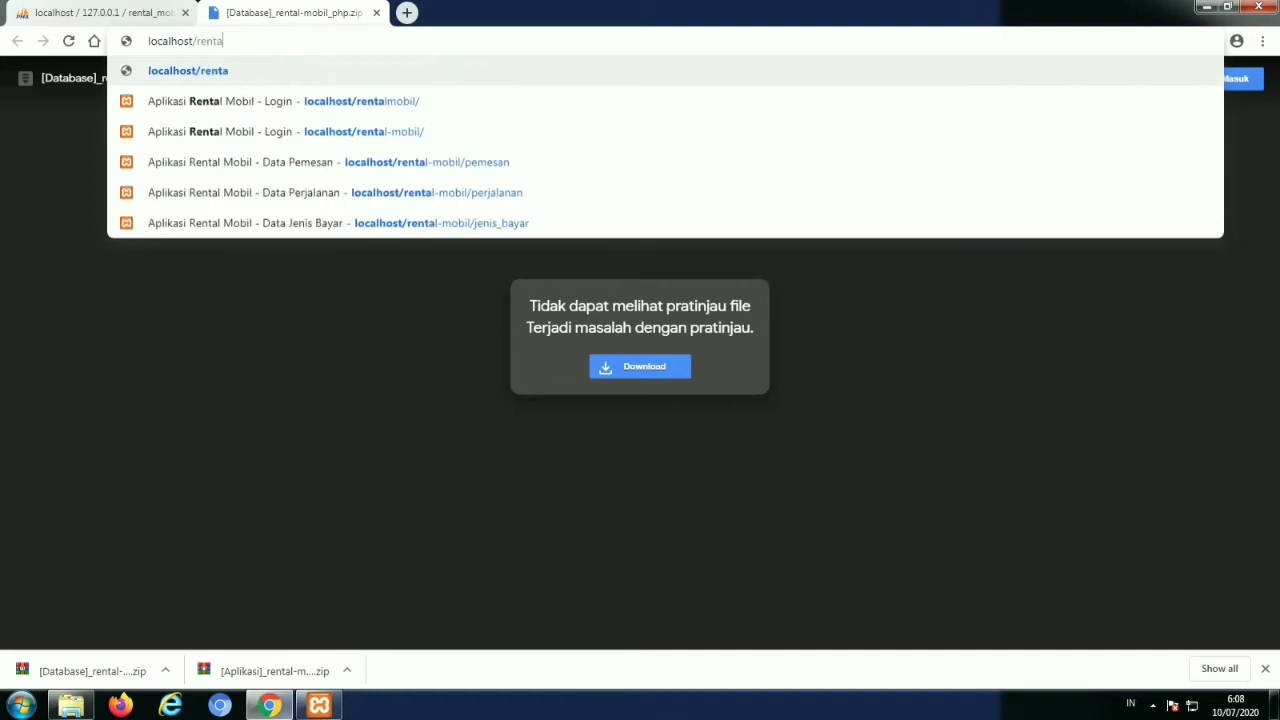
type("l-mob")
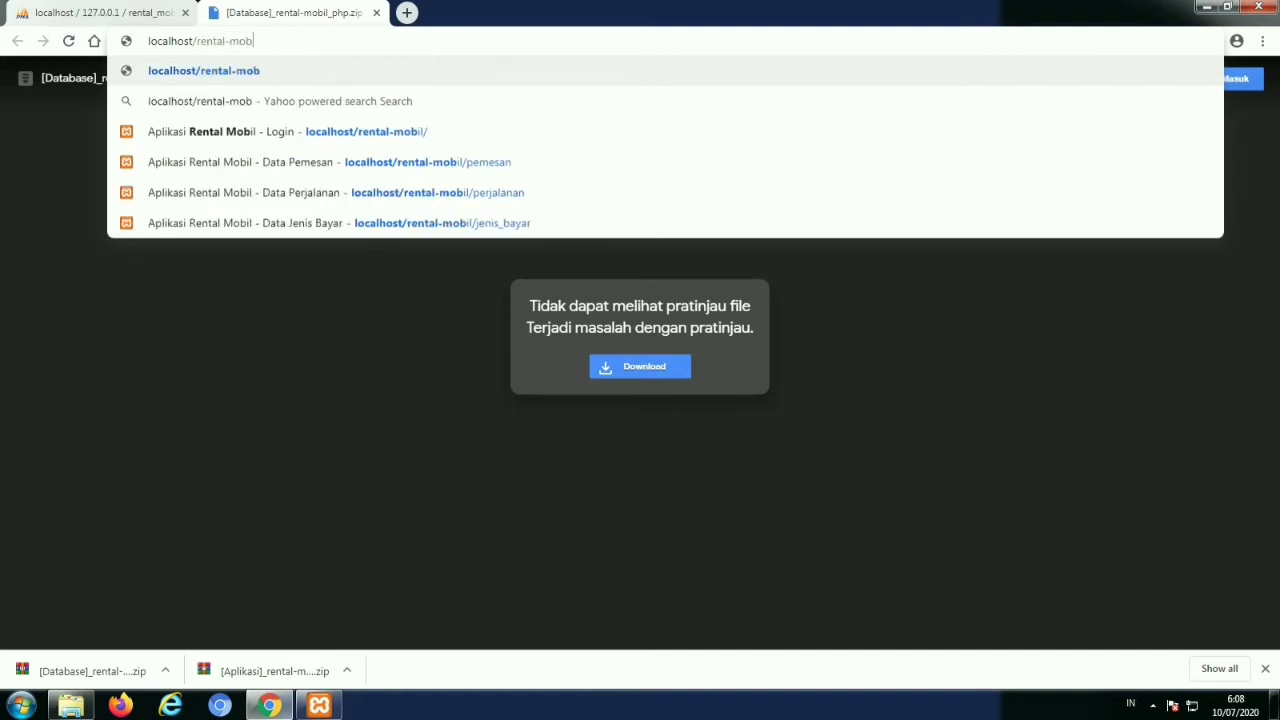
type("il/")
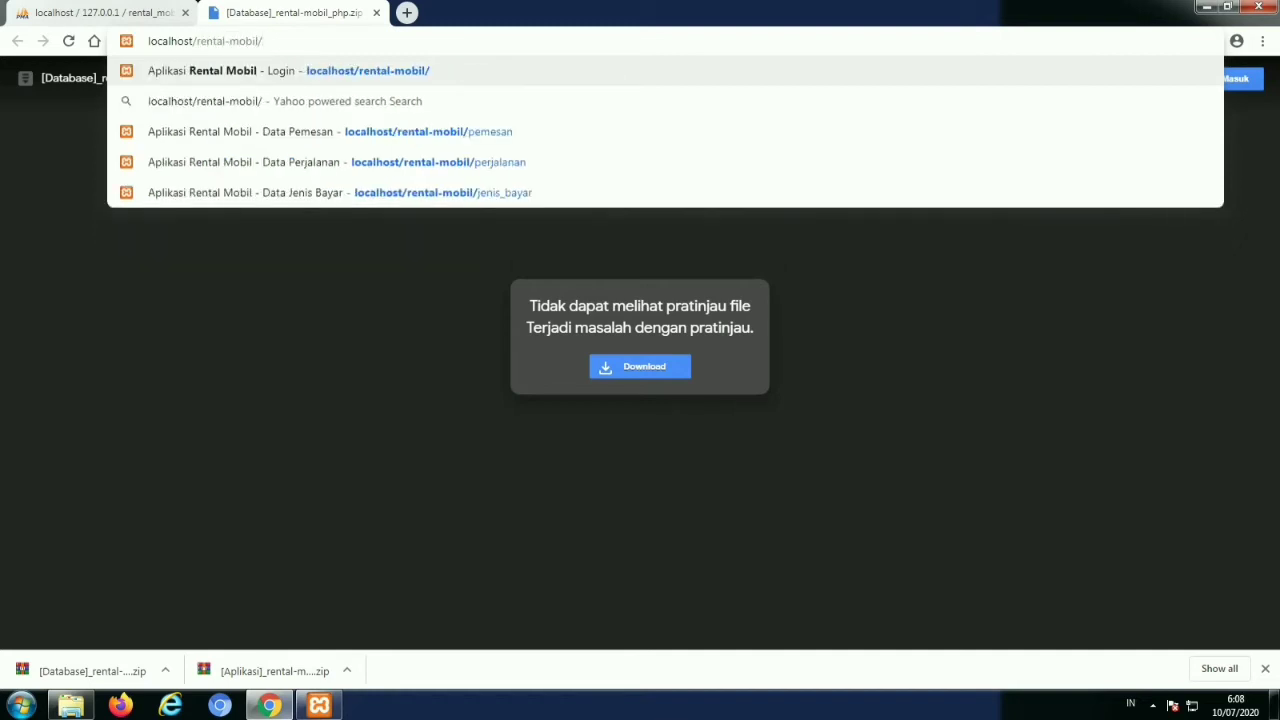
key("Return")
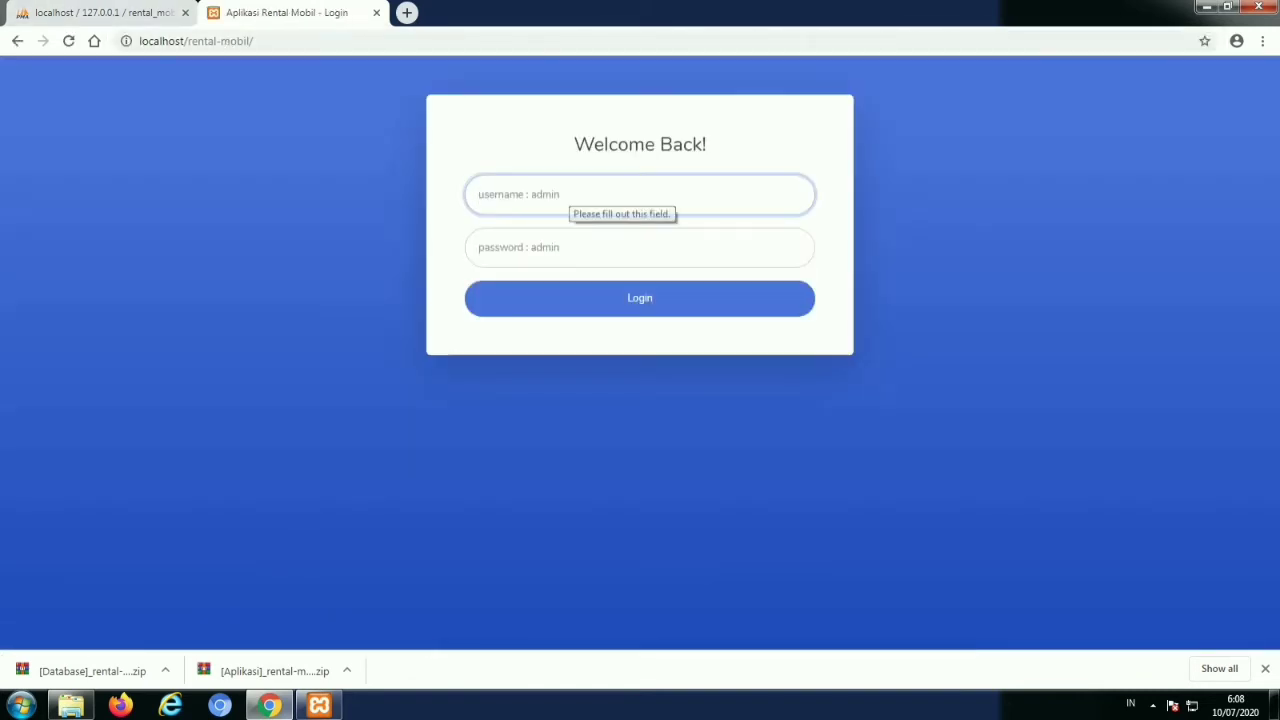
type("admin")
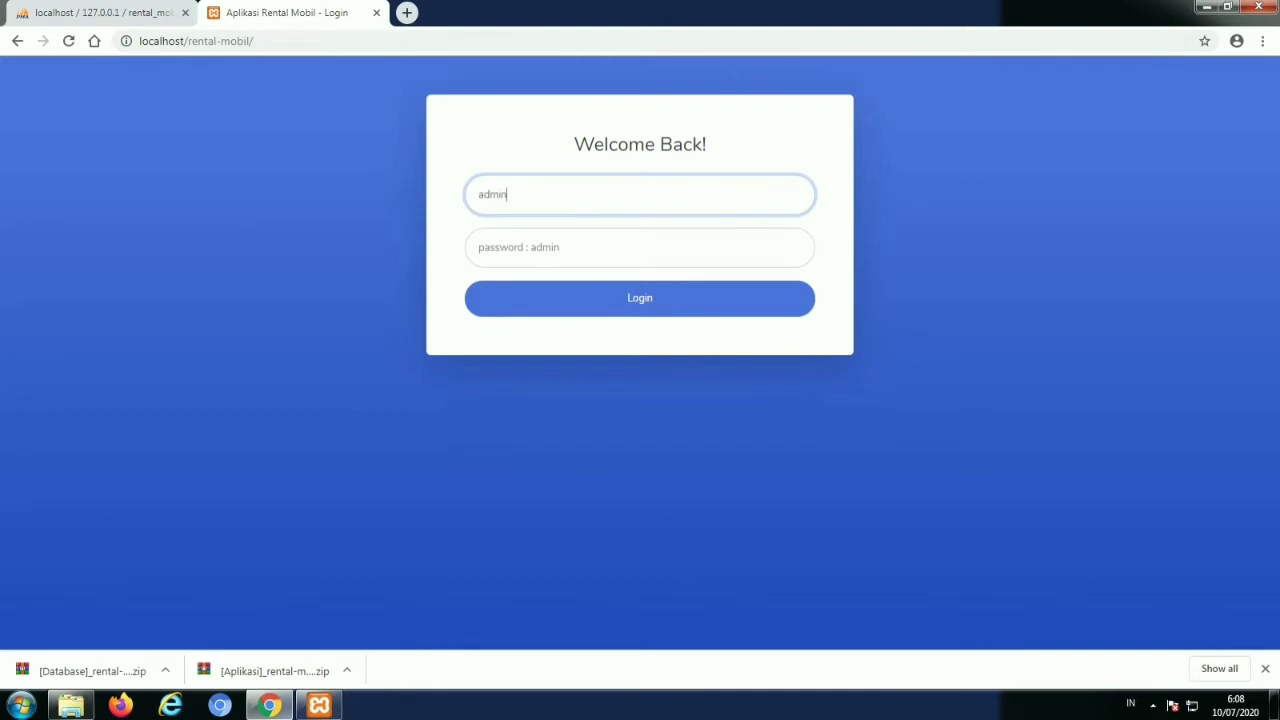
key("Tab")
type("a")
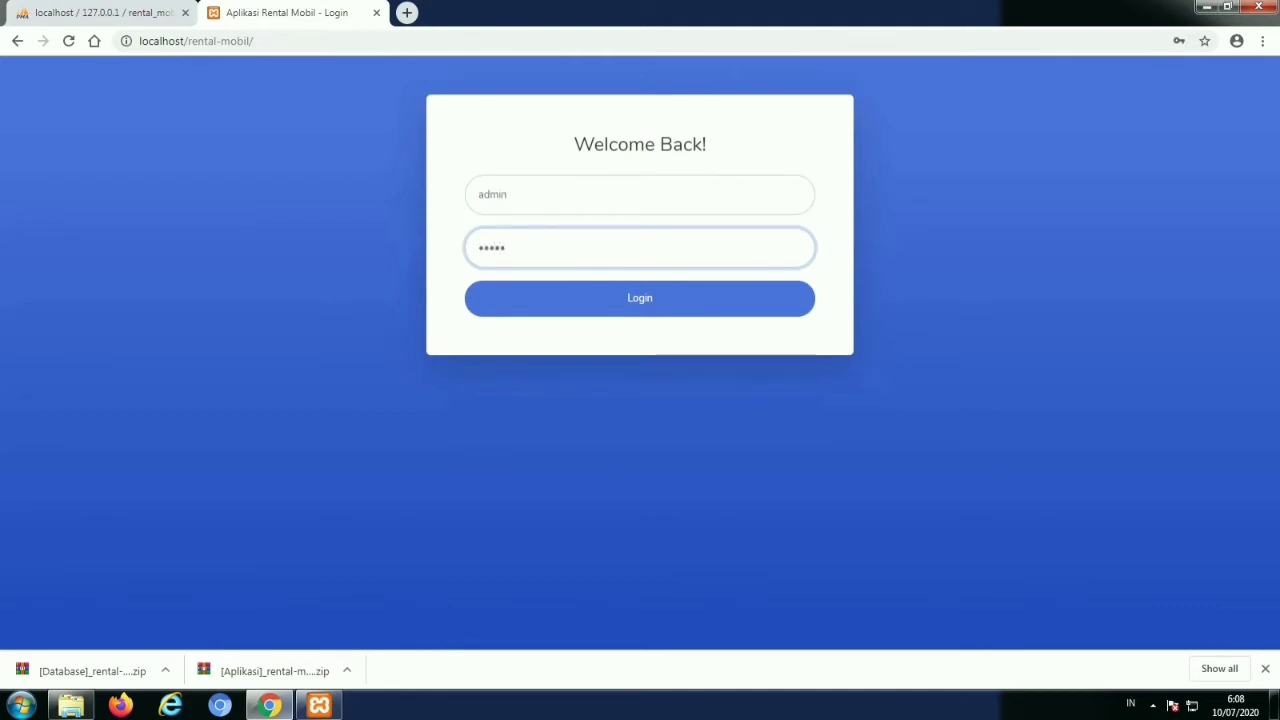
type("dmin")
key("Return")
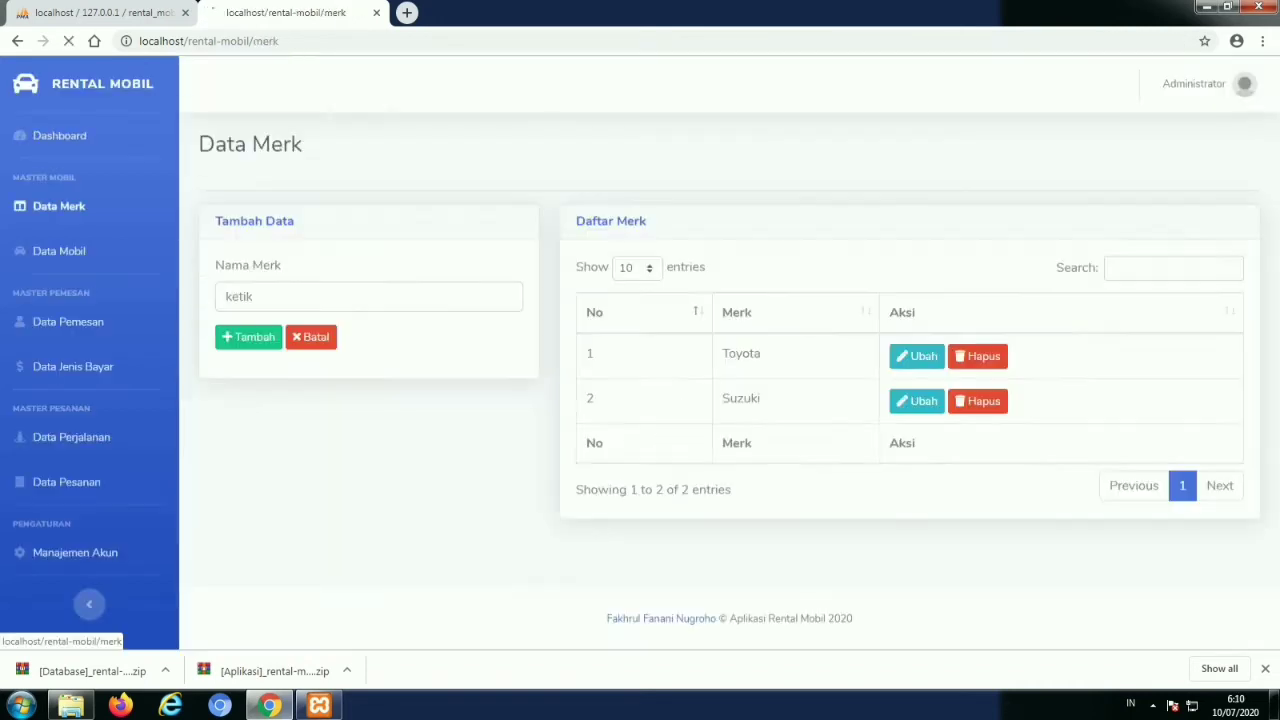
Add a new car brand named Avila on Data Merk
left_click(300, 296)
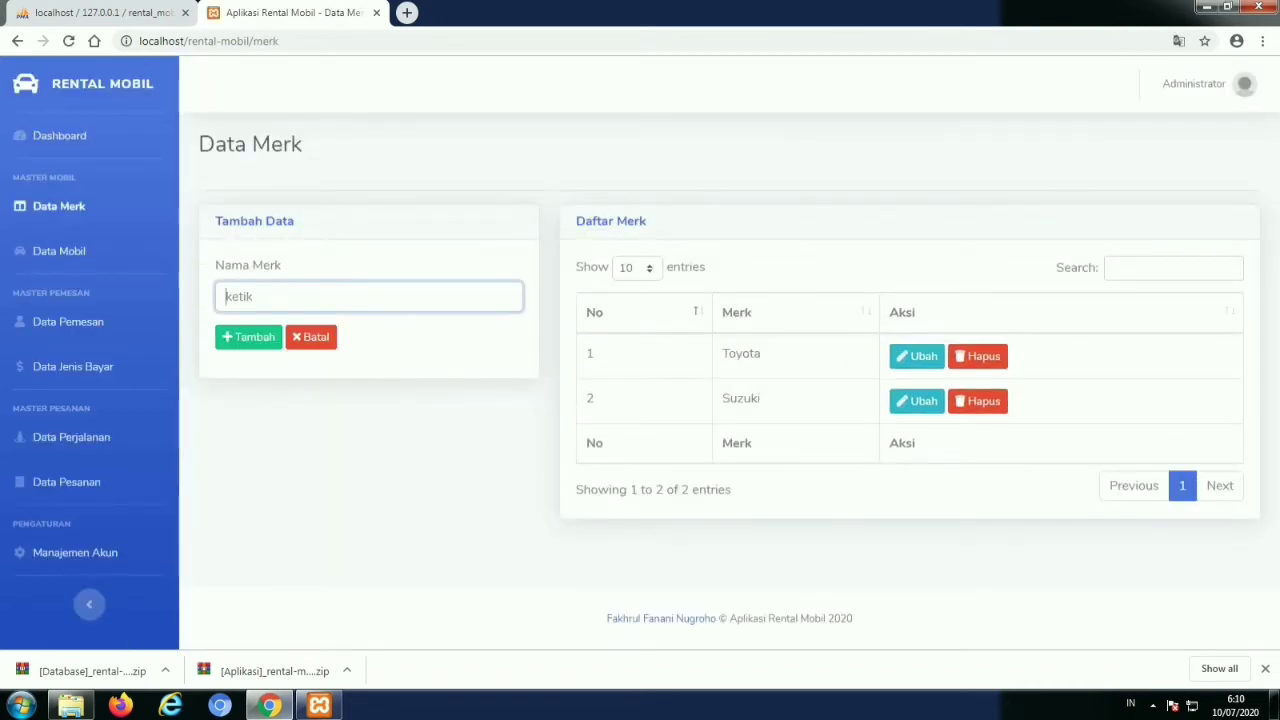
type("Avila")
key("Return")
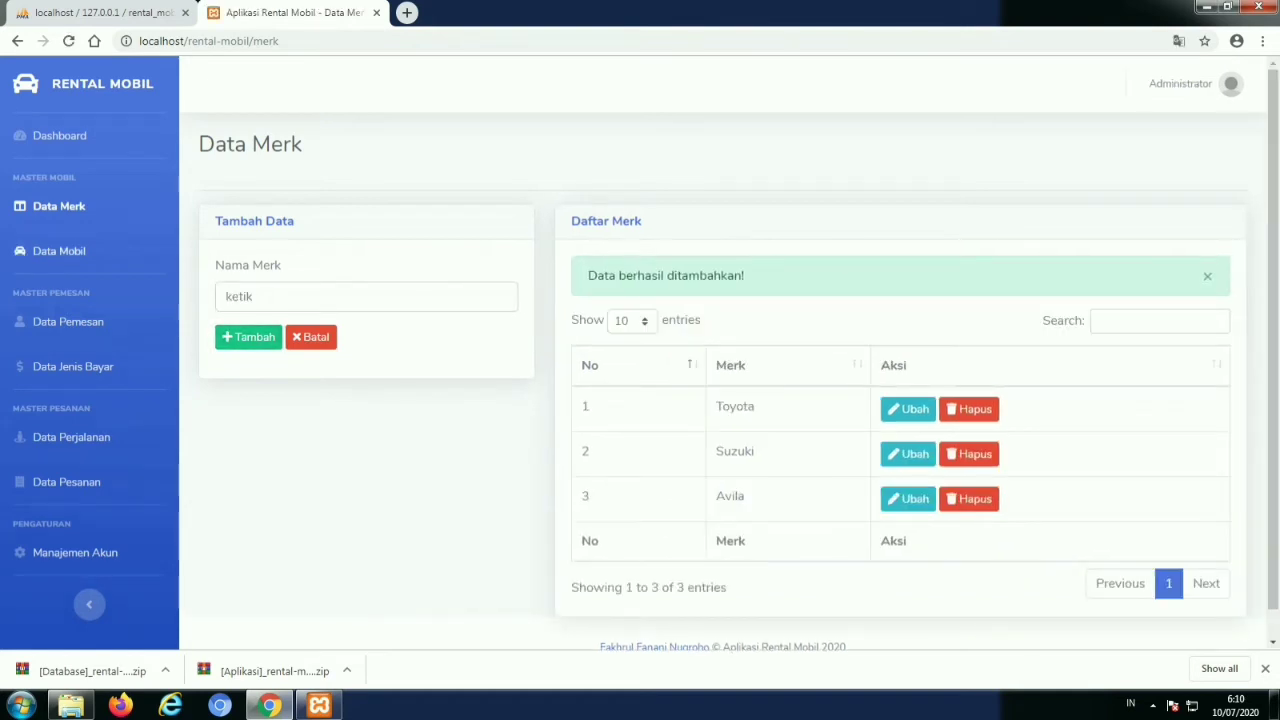
On Data Mobil, enter brand Avila, name Honda Crv, colour Merah and plate 111
left_click(59, 251)
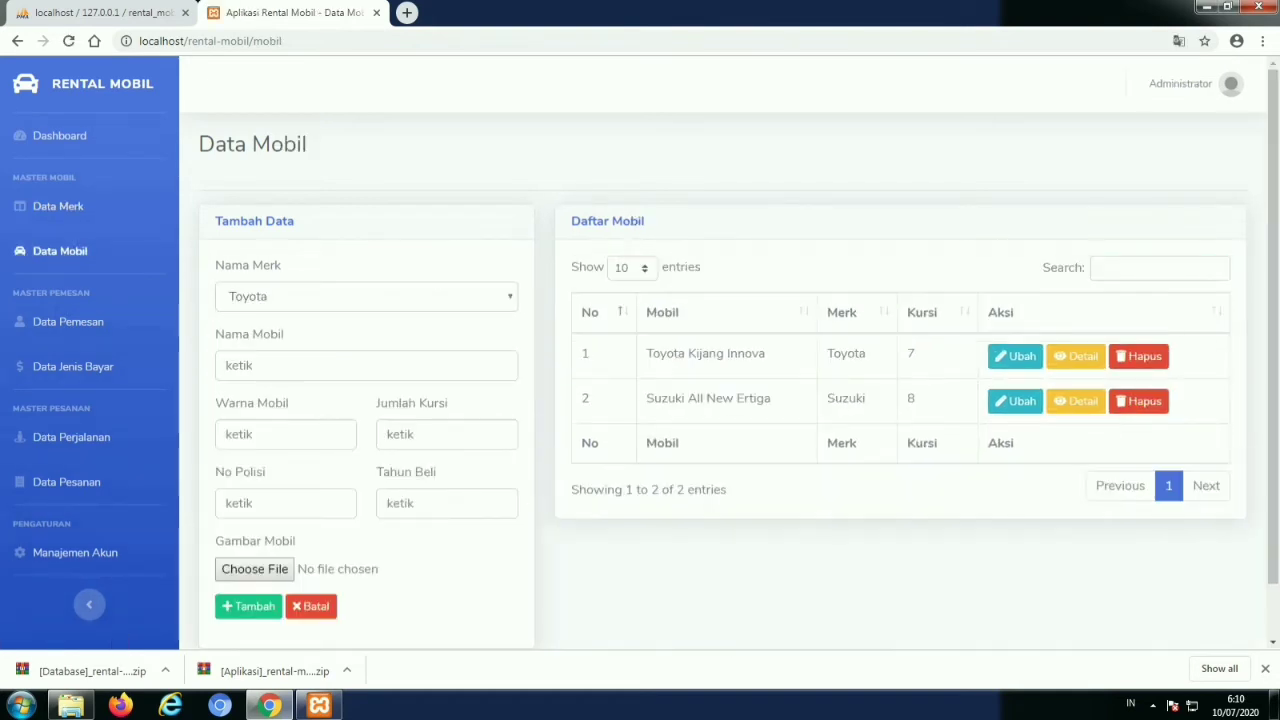
left_click(366, 296)
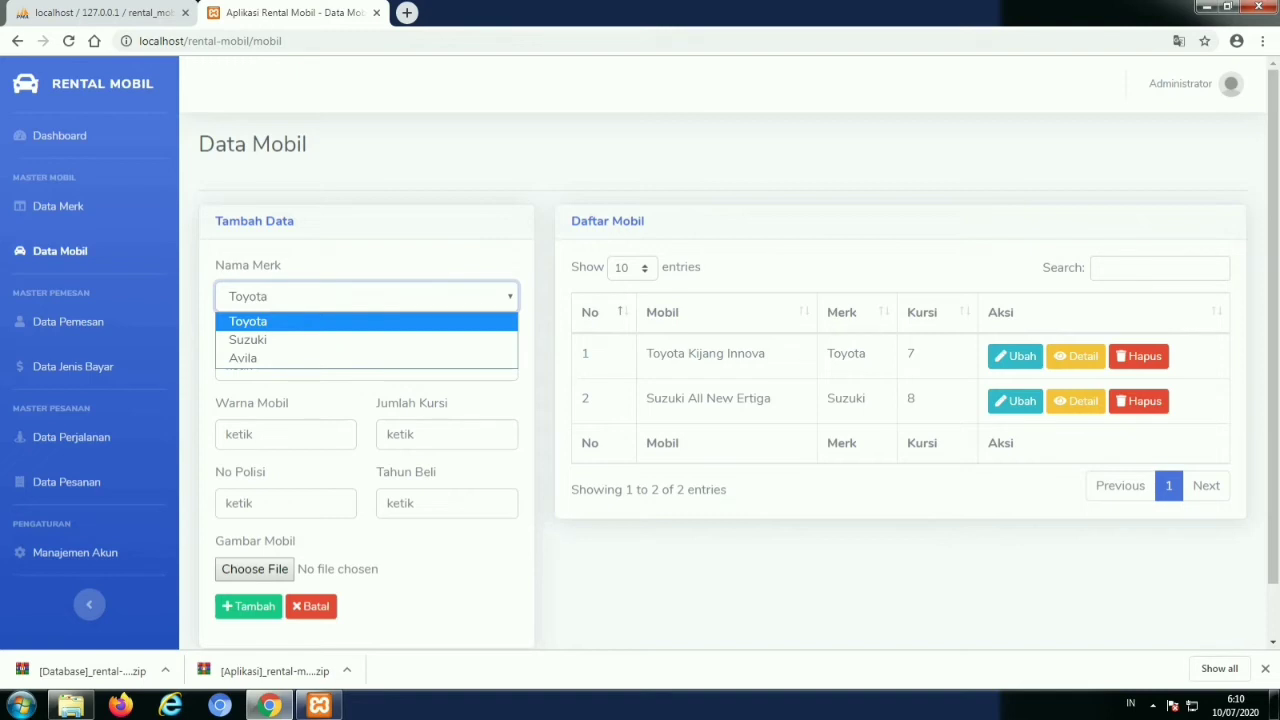
key("Down")
key("Down")
key("Return")
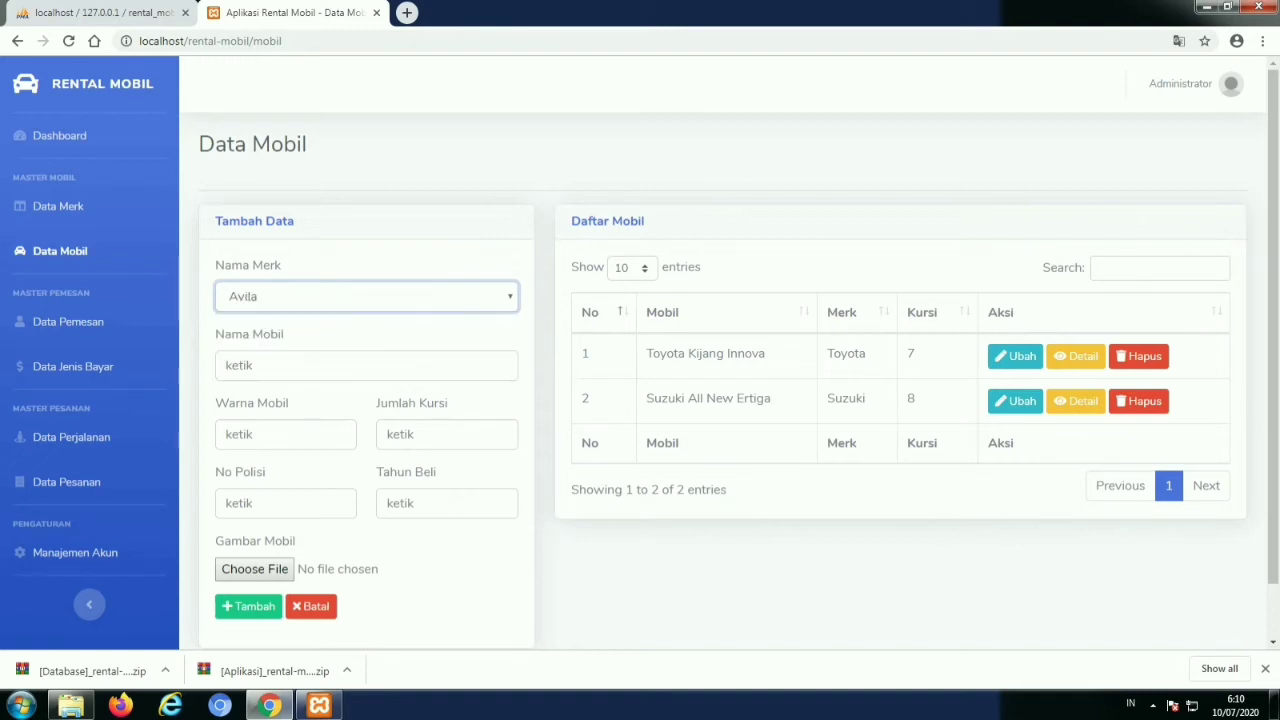
left_click(366, 365)
type("Ho")
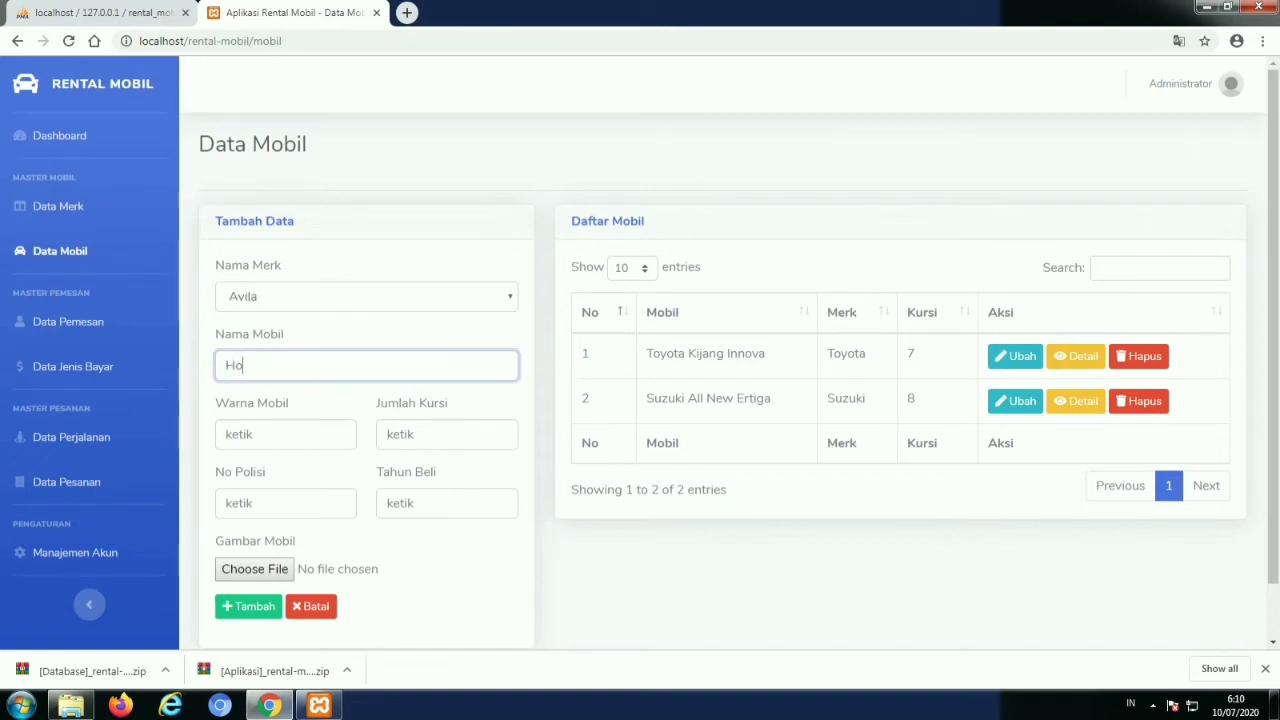
type("nda Crv")
key("Tab")
type("Merah")
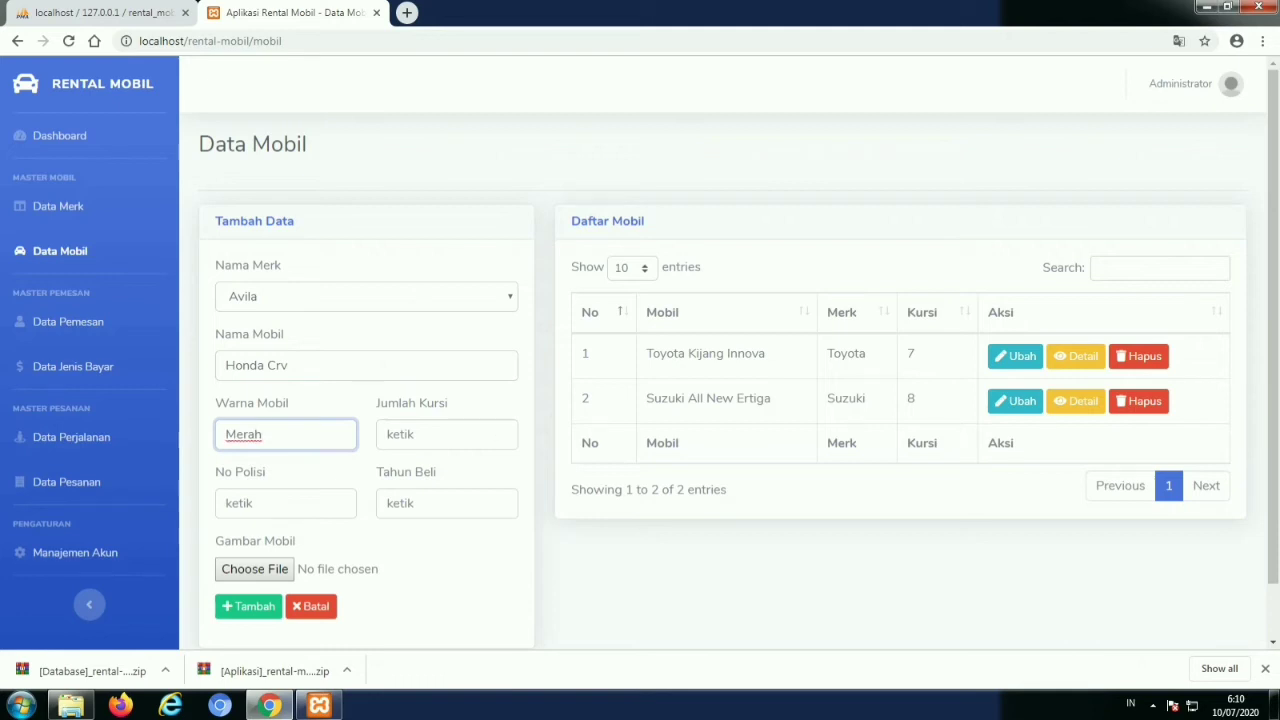
key("Tab")
type("111")
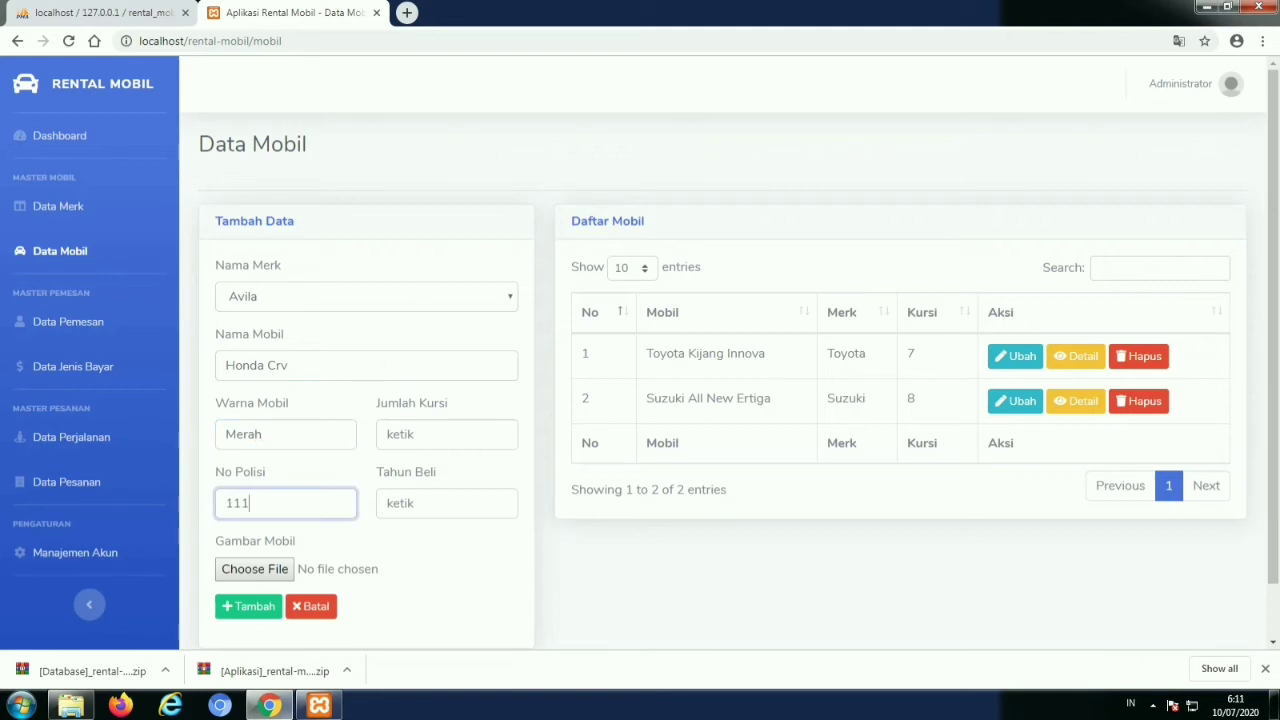
Attach the honda-hr-v photo, set 3 seats and year 2016, and save the car
key("Tab")
key("space")
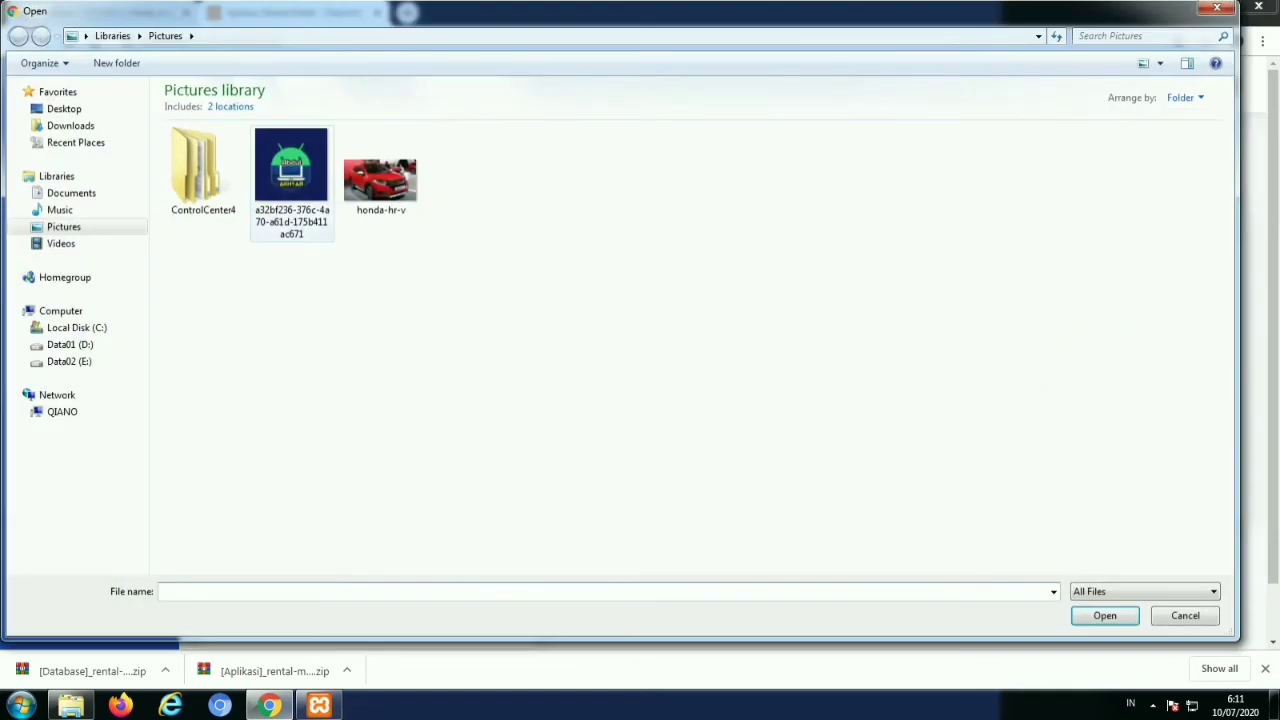
double_click(388, 175)
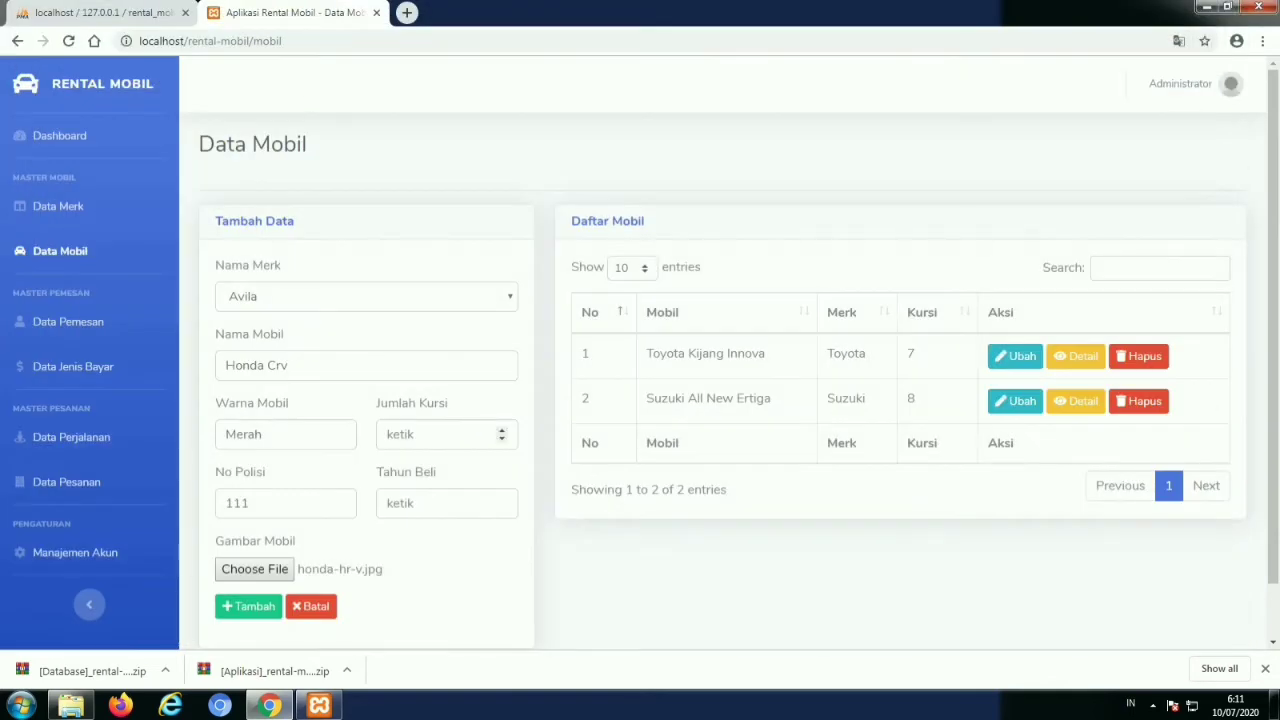
left_click(440, 434)
type("3")
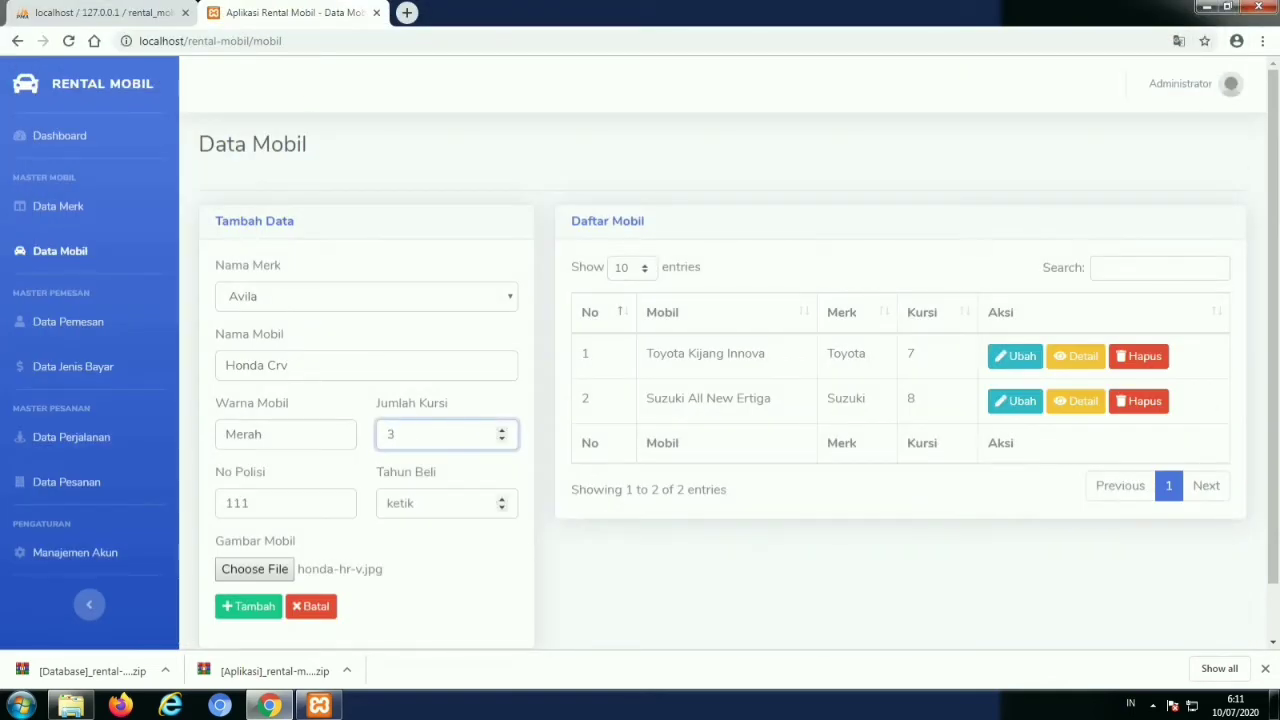
left_click(440, 503)
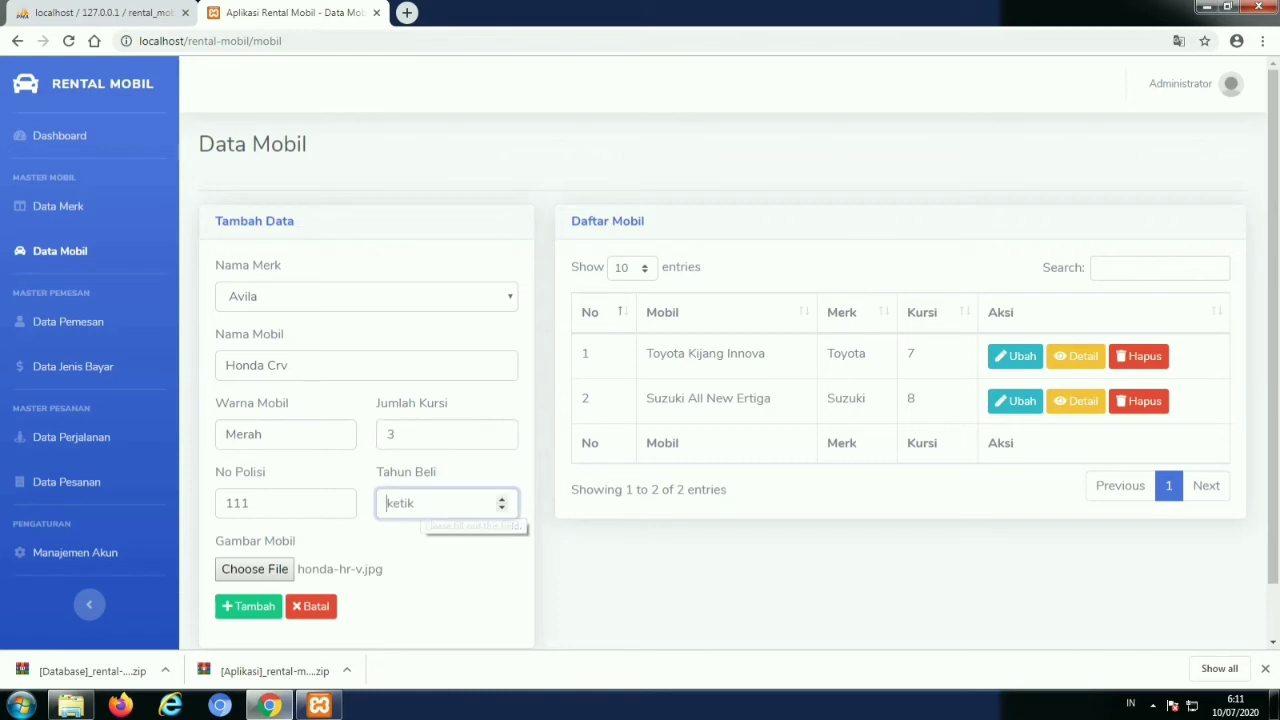
type("2016")
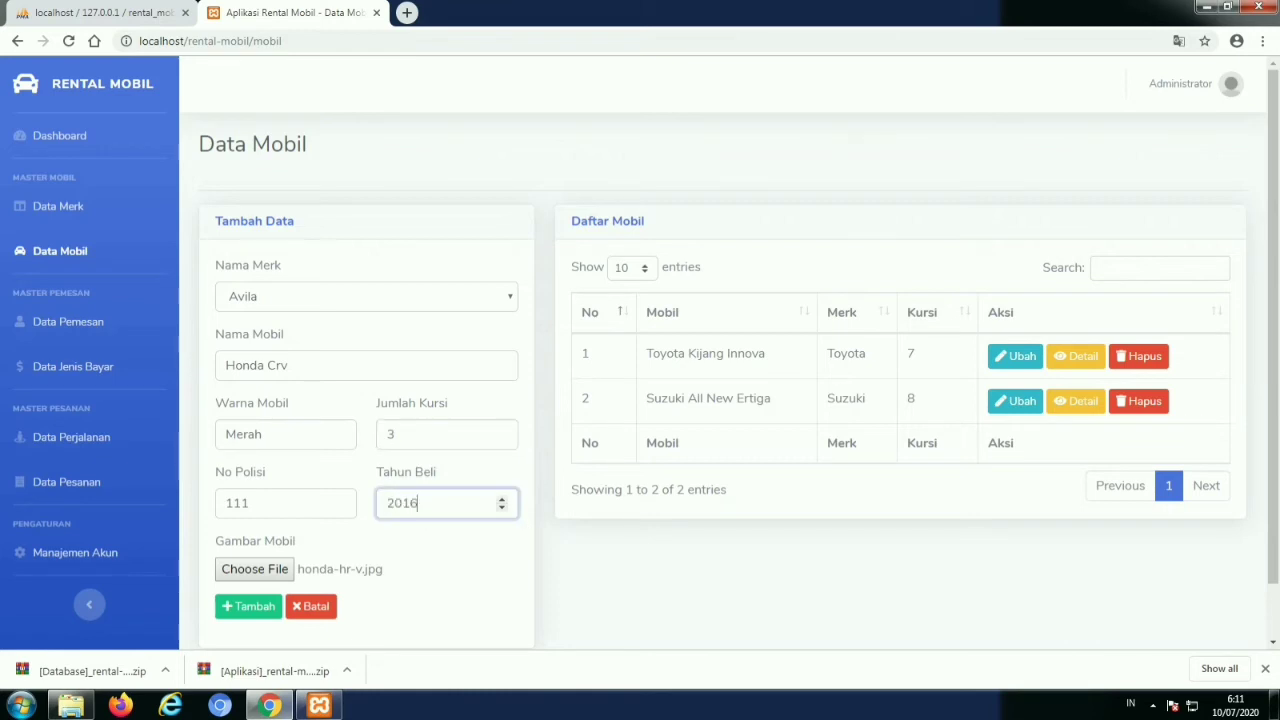
left_click(250, 608)
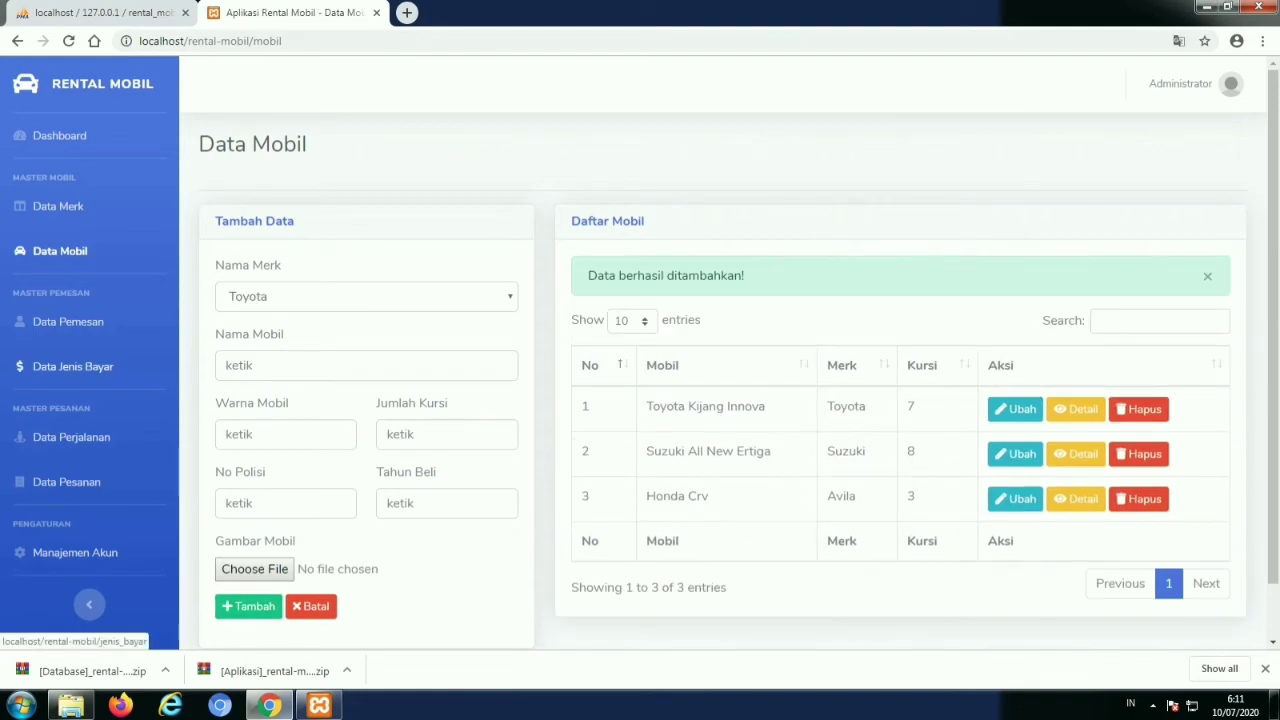
On Data Pemesan, enter the new customer's name and address, correcting an address typo
left_click(68, 321)
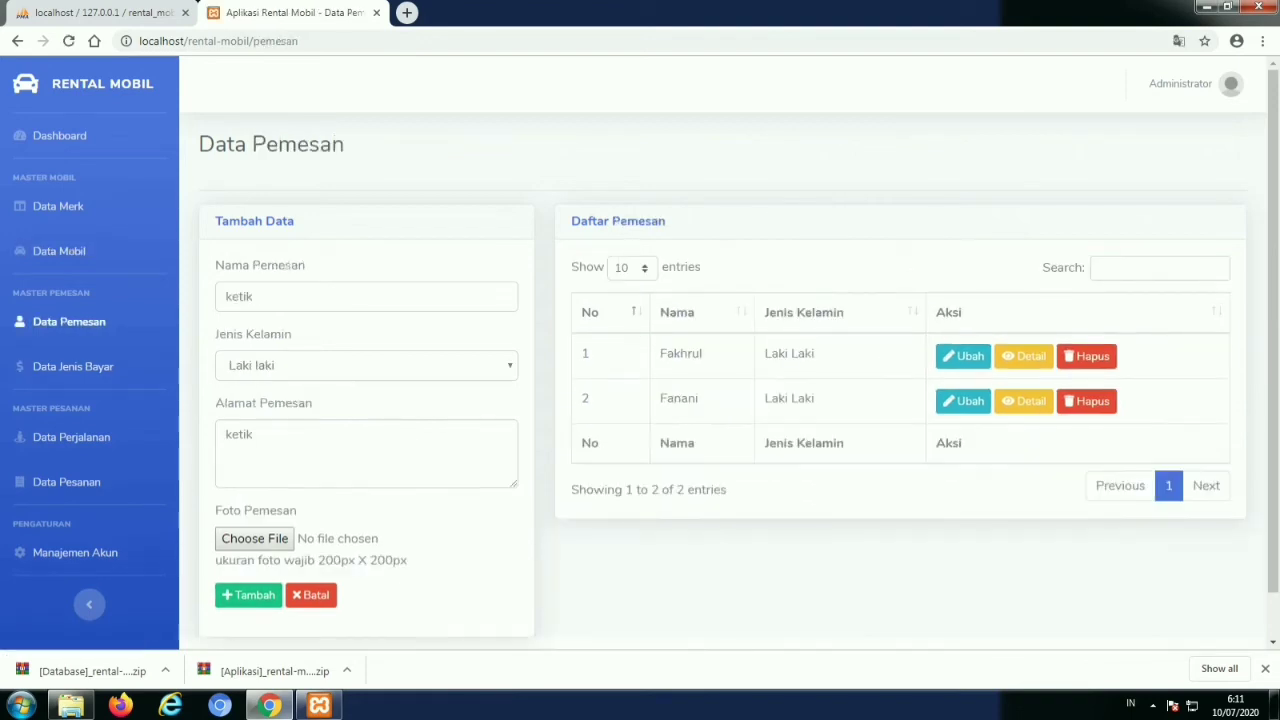
left_click(366, 296)
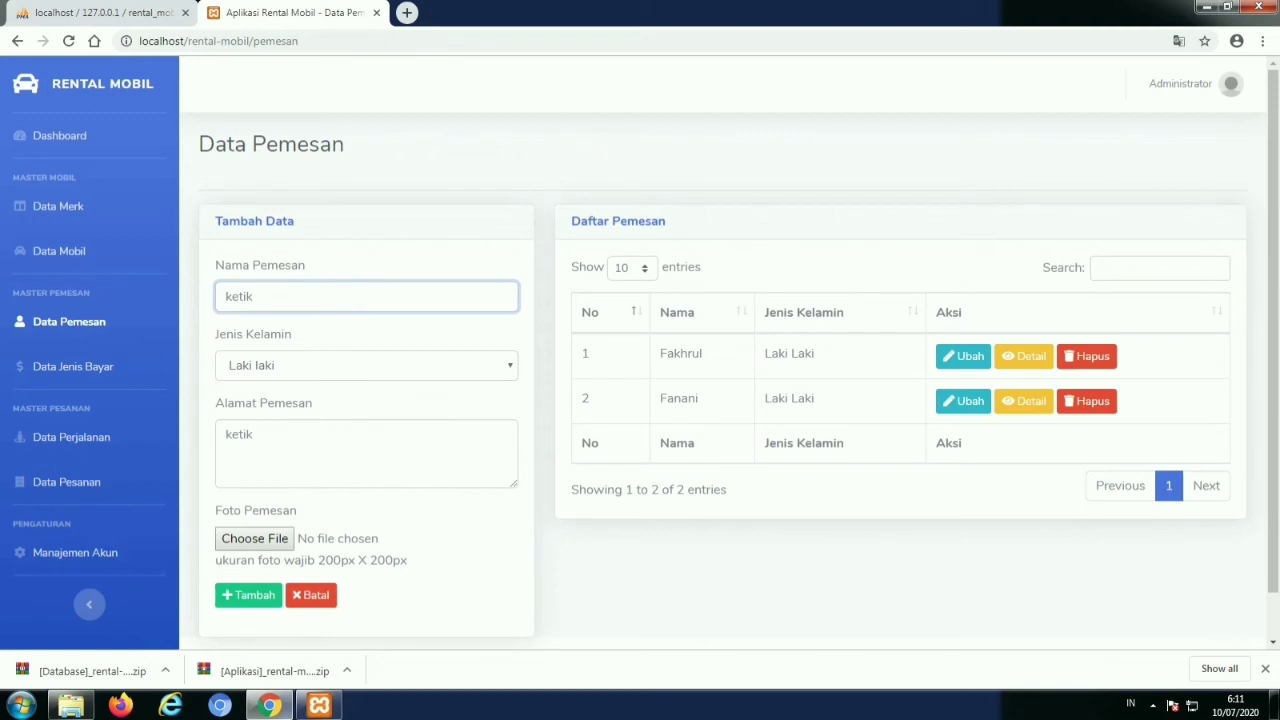
type("Akhyar")
left_click(366, 453)
type("Ran")
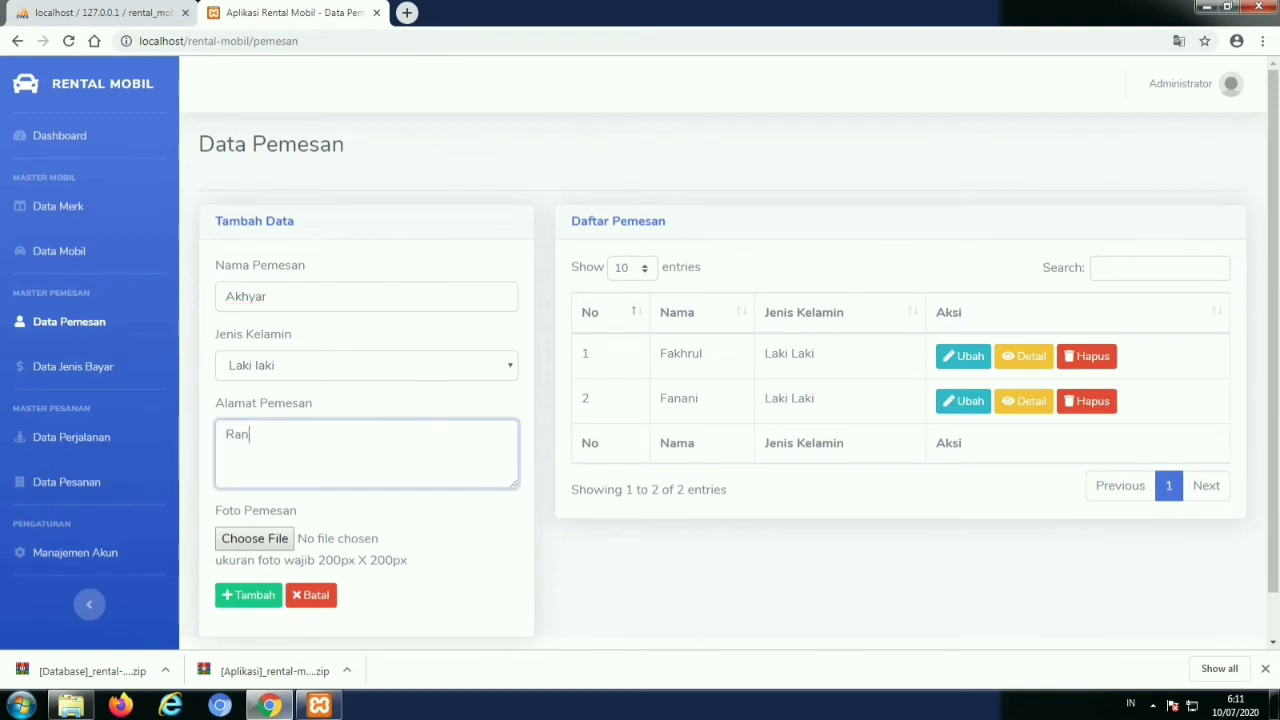
type("oha")
key("ctrl+a")
key("BackSpace")
type("Ranooha")
Attach a customer photo and save the new customer record
key("Tab")
key("space")
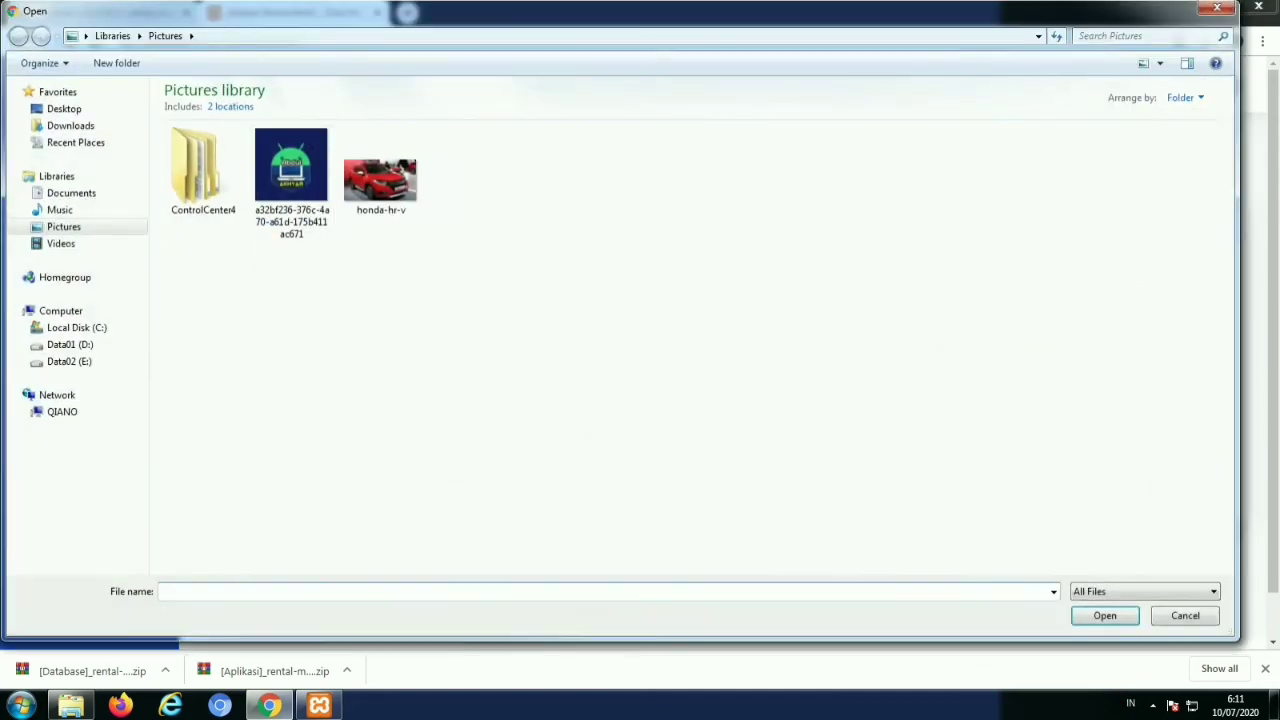
double_click(291, 170)
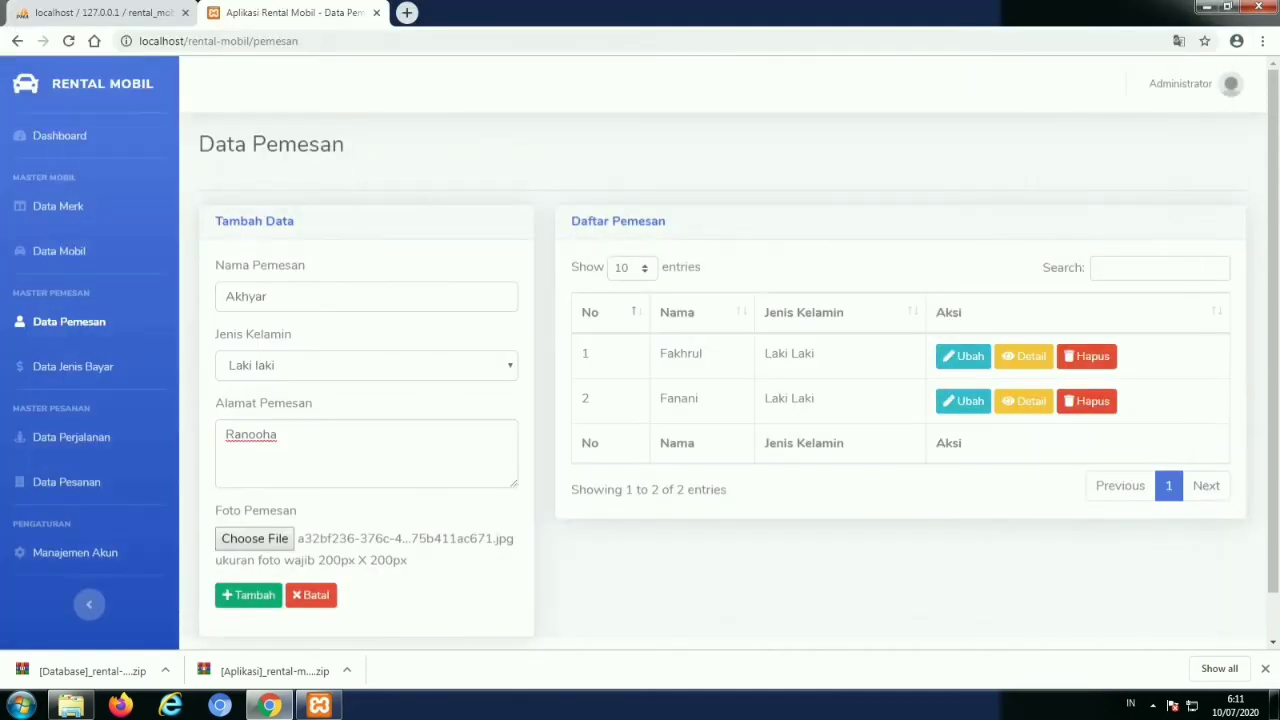
left_click(248, 595)
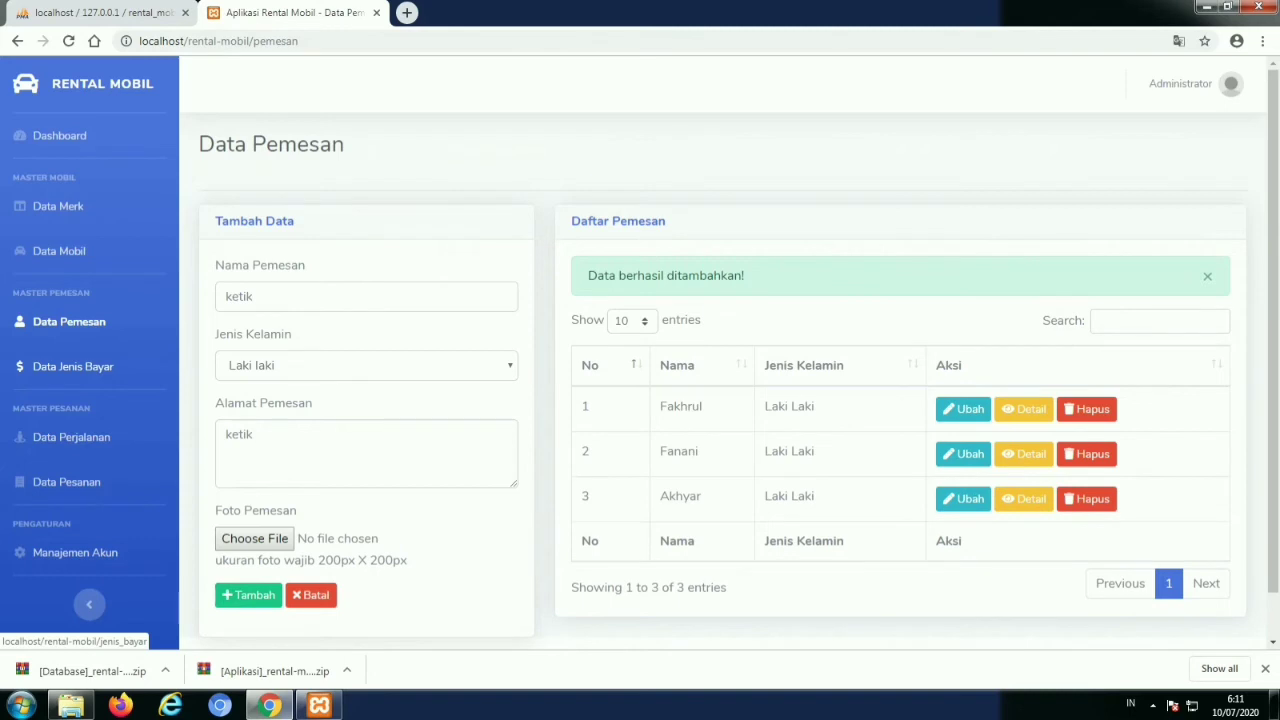
left_click(72, 366)
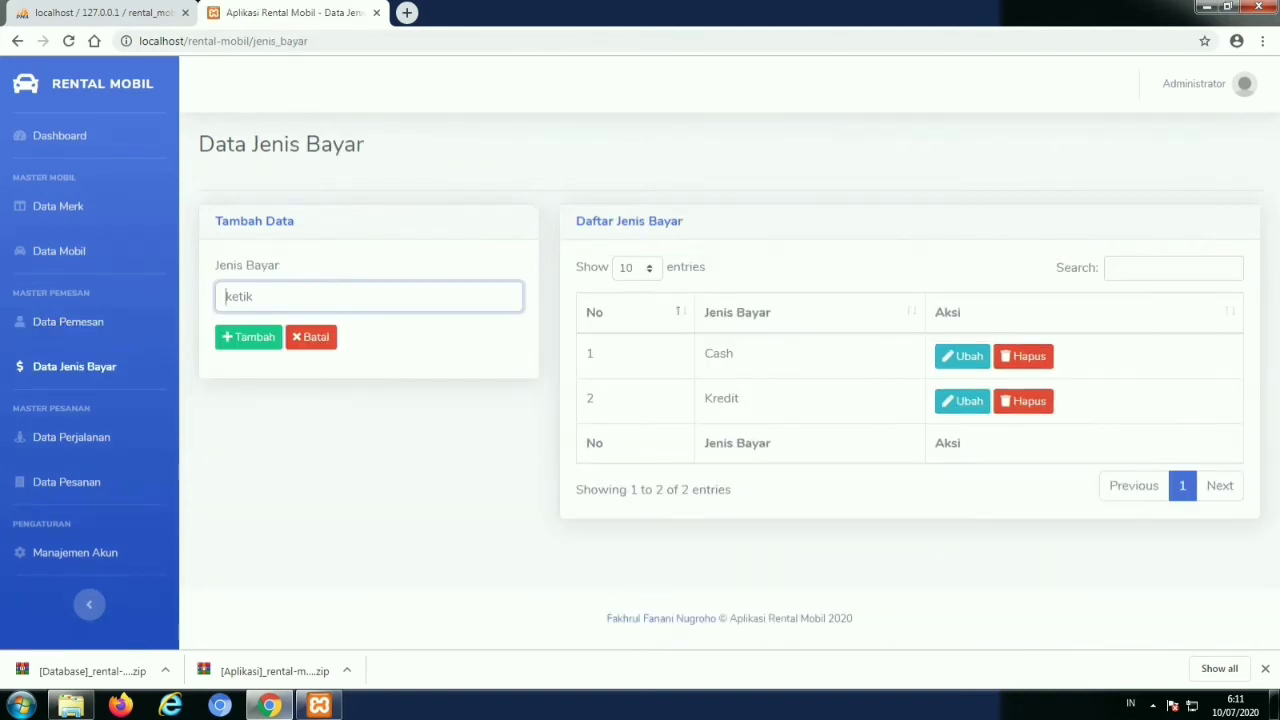
Finish adding the Indomaret payment type and save it
type("l")
type("ndomaret")
left_click(248, 337)
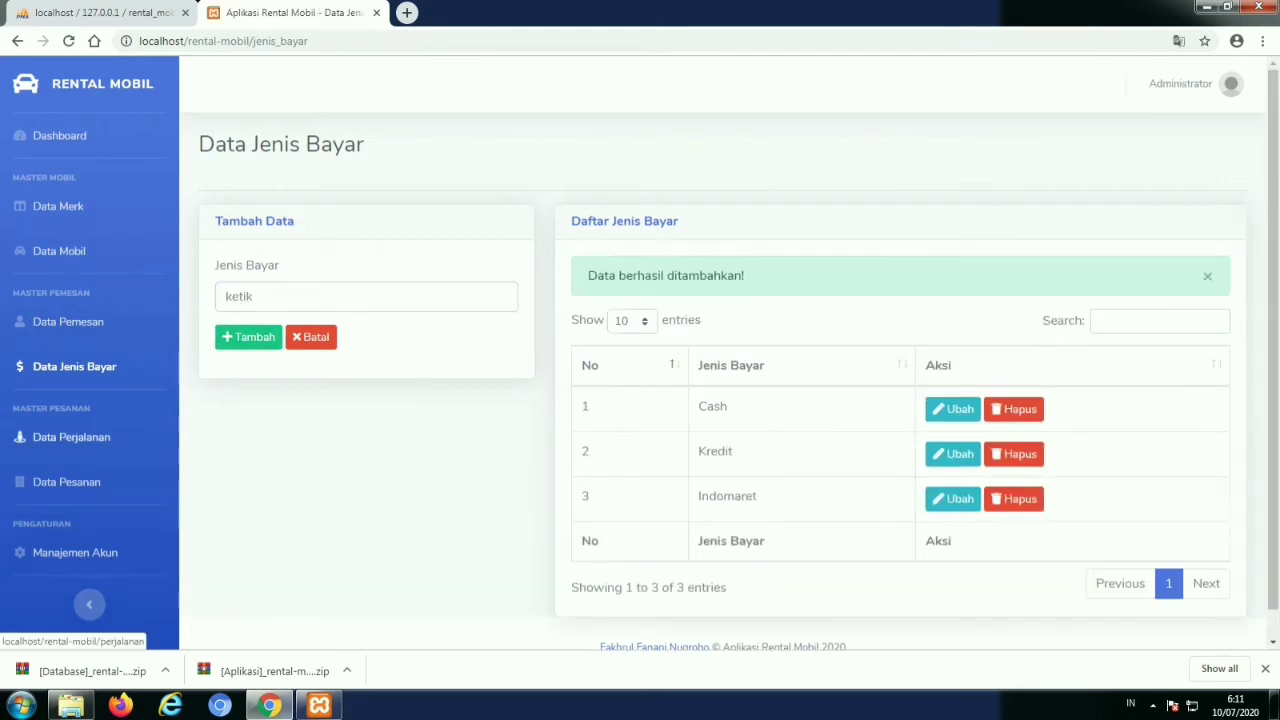
left_click(71, 437)
Add a trip from Unaaha to Kendari with a distance of 63 KM
left_click(368, 296)
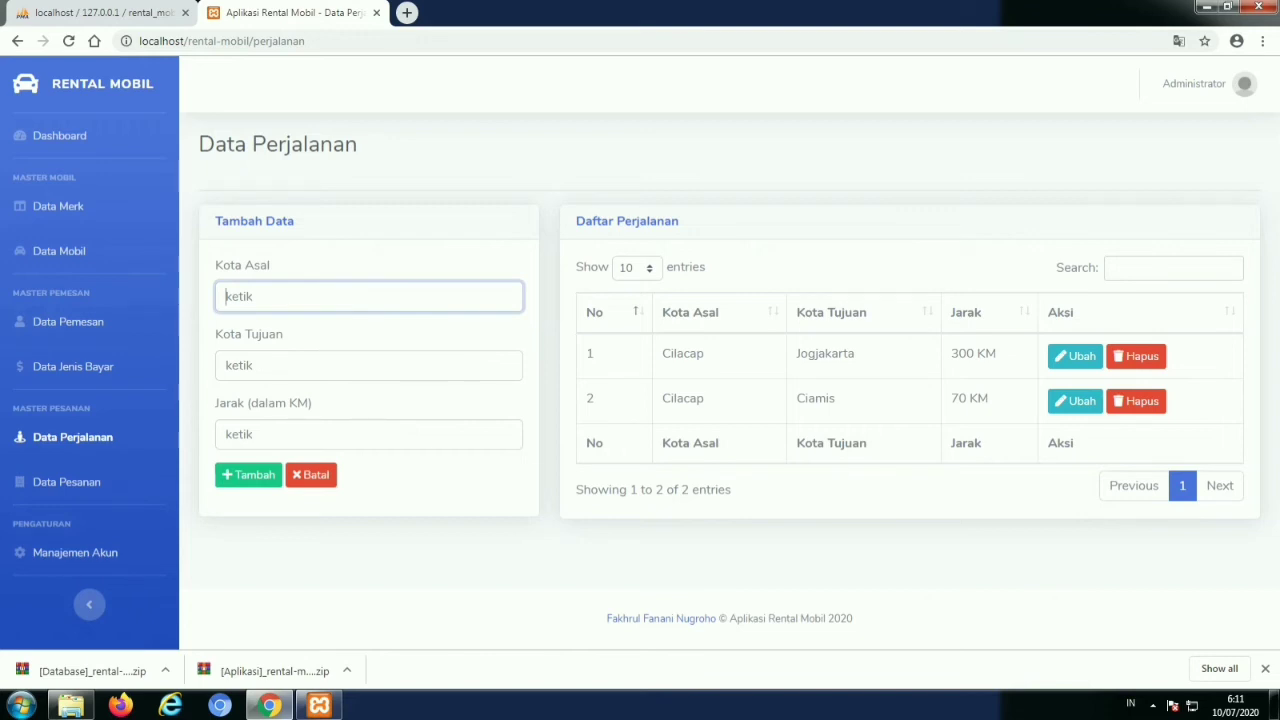
type("Unaaha")
left_click(368, 365)
type("Kend")
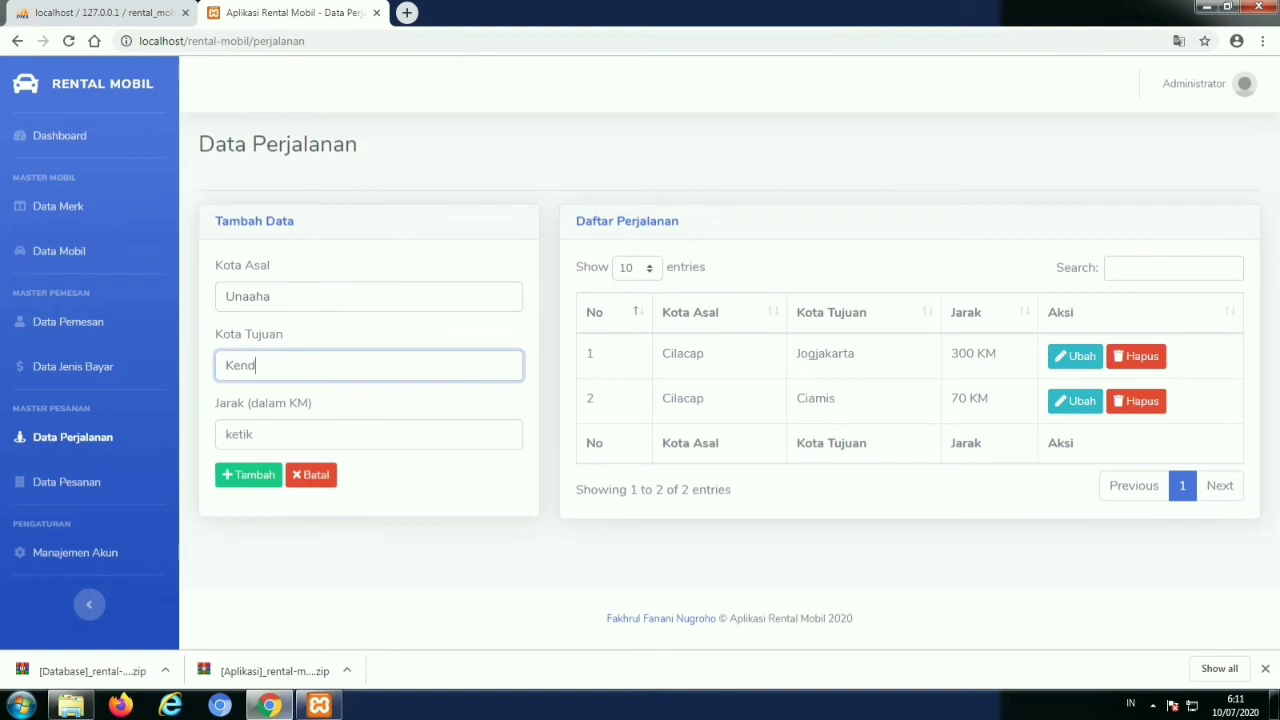
type("ari")
left_click(368, 434)
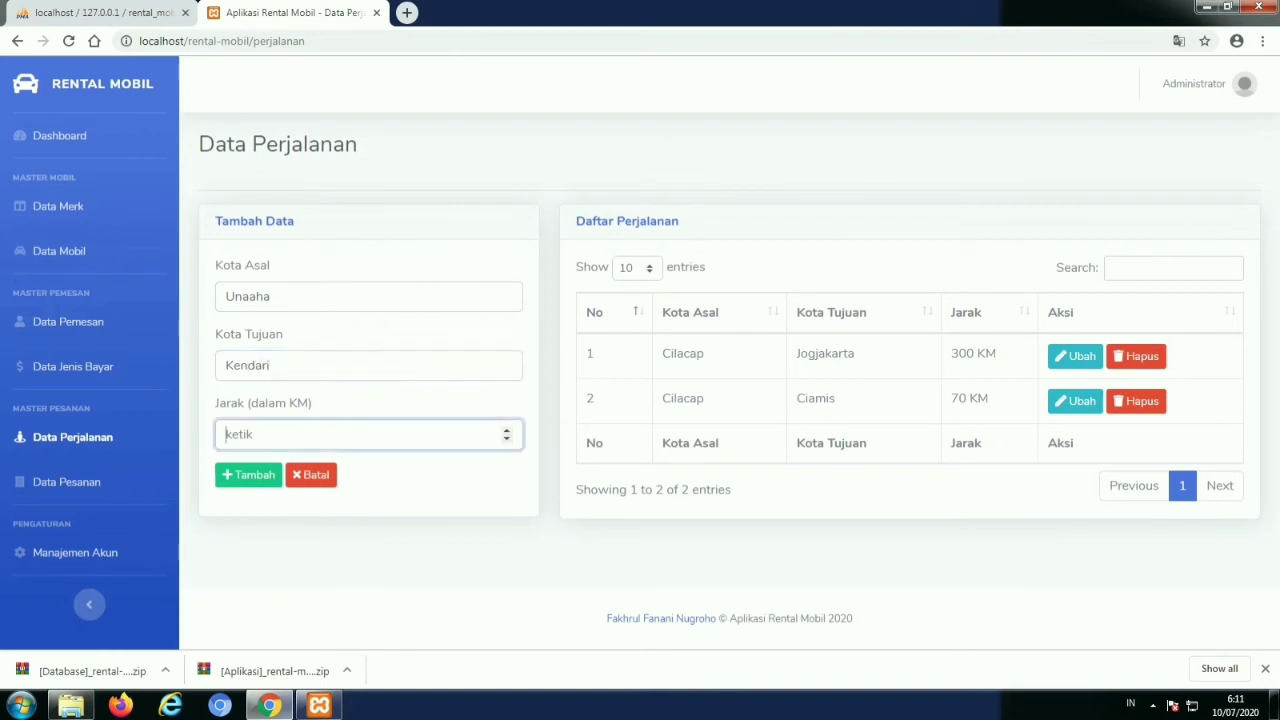
type("63")
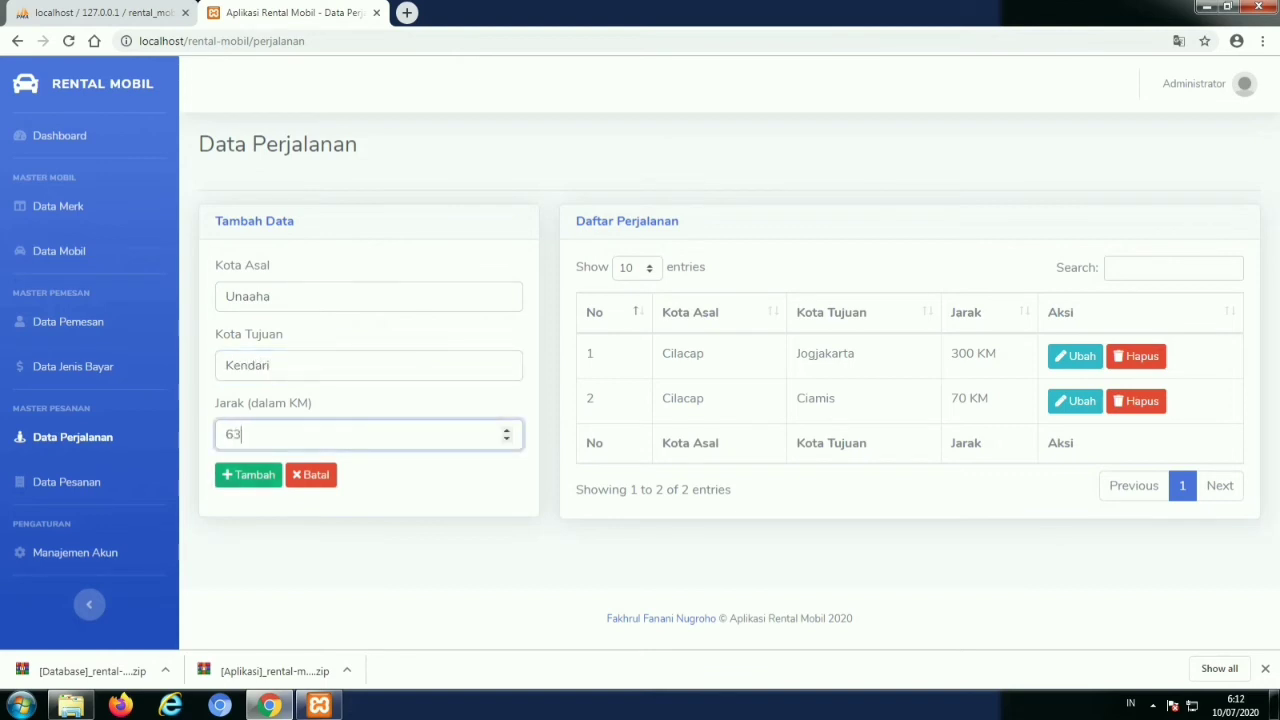
left_click(248, 474)
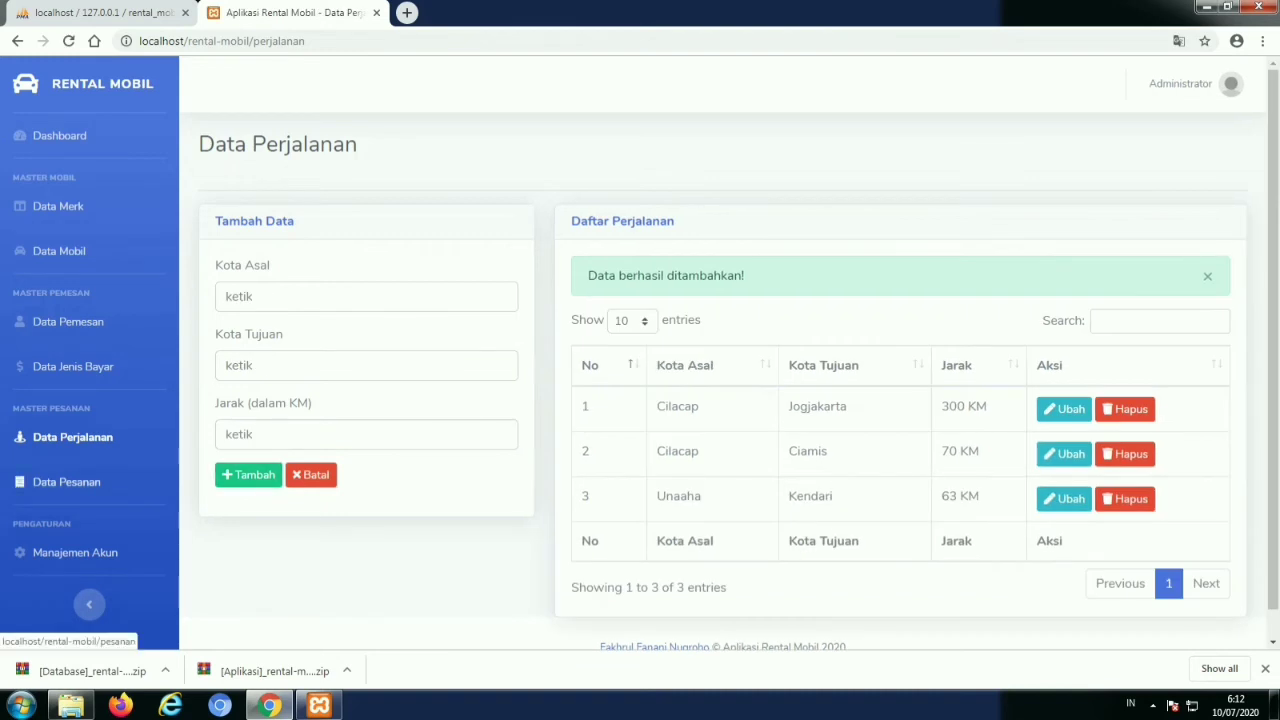
left_click(66, 482)
Choose the third customer, Honda Crv, the Unaaha - Kendari trip and Indomaret payment
left_click(366, 296)
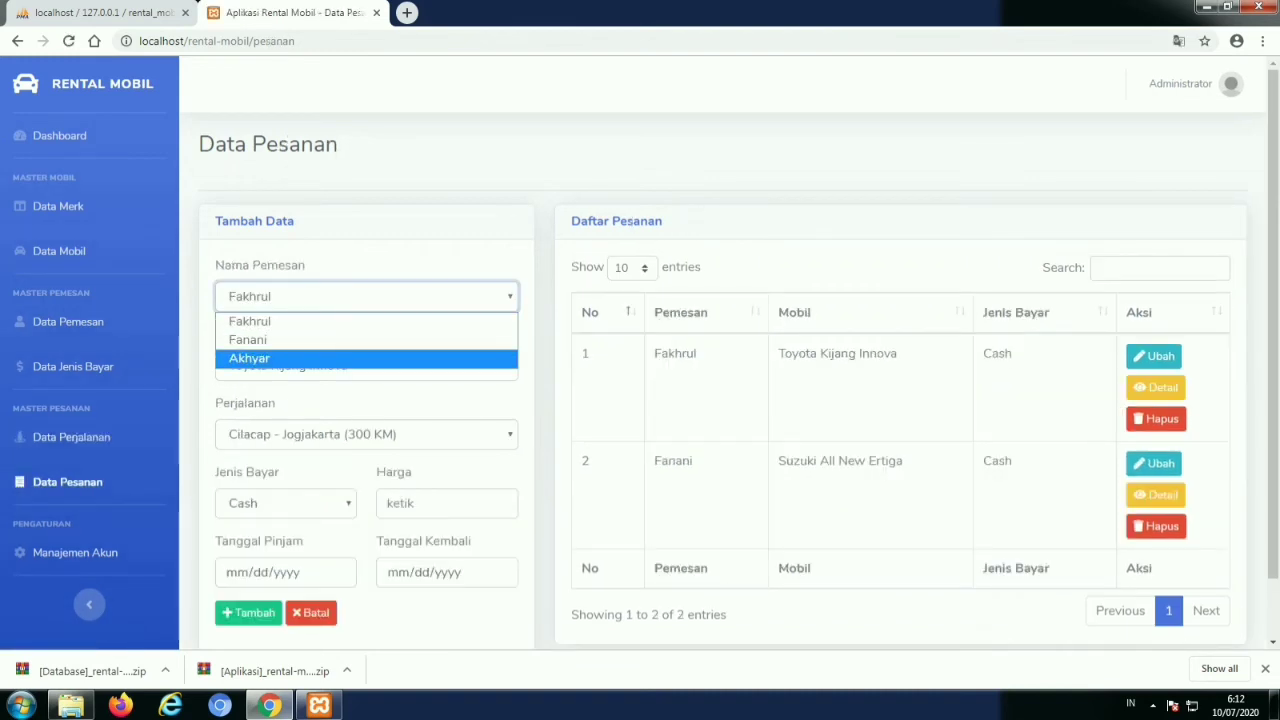
left_click(249, 358)
left_click(366, 365)
left_click(250, 427)
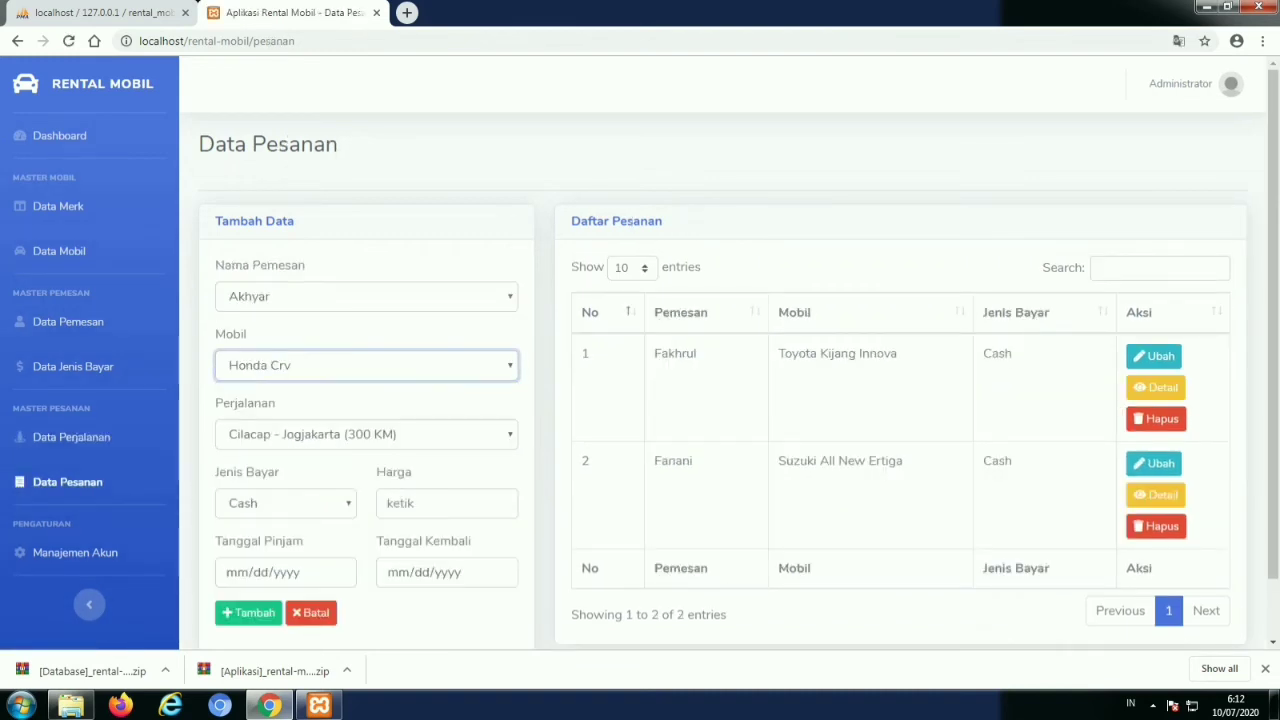
left_click(366, 434)
left_click(257, 494)
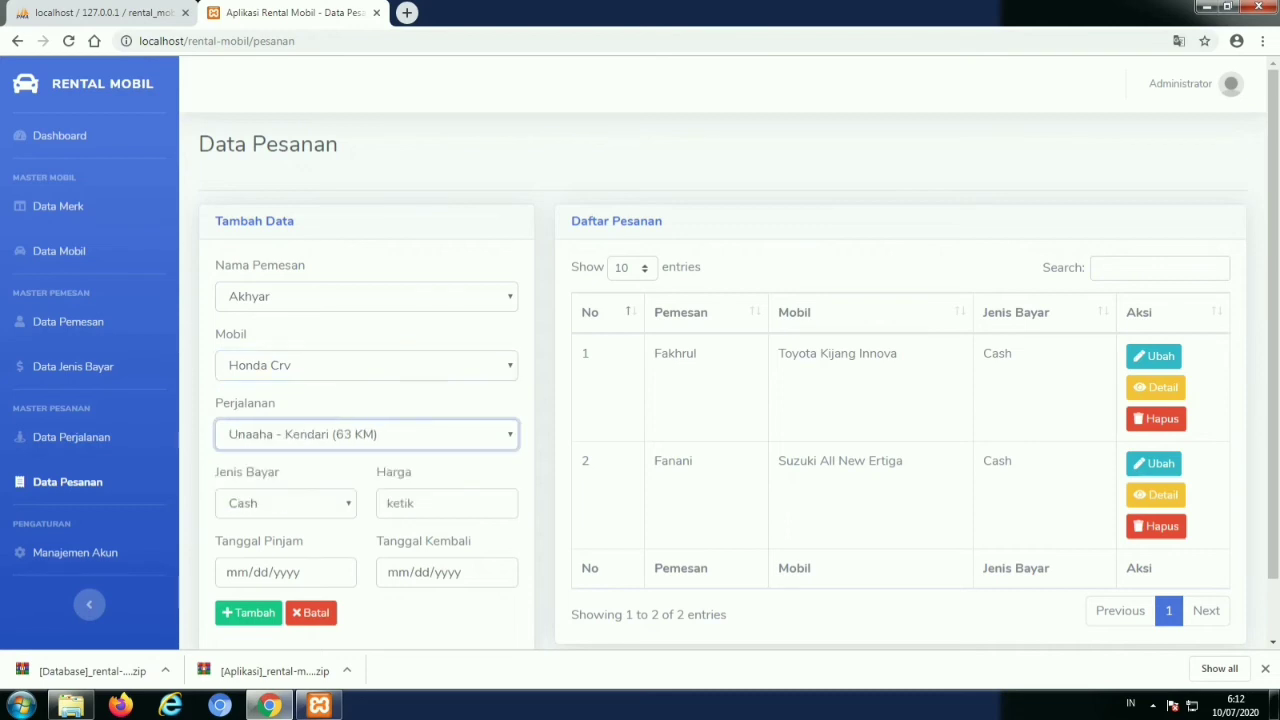
left_click(285, 503)
left_click(257, 563)
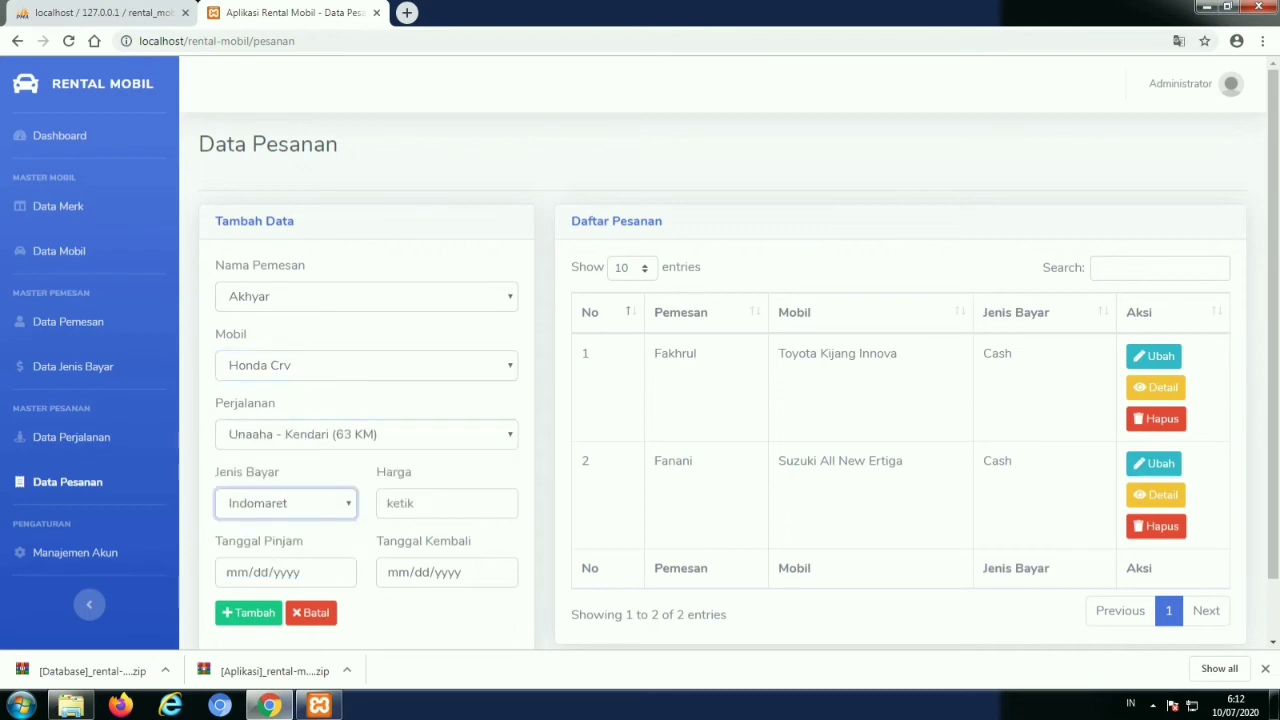
Set the price to 300000, rental dates 07/10 to 07/11/2020, and save the order
left_click(440, 503)
type("300000")
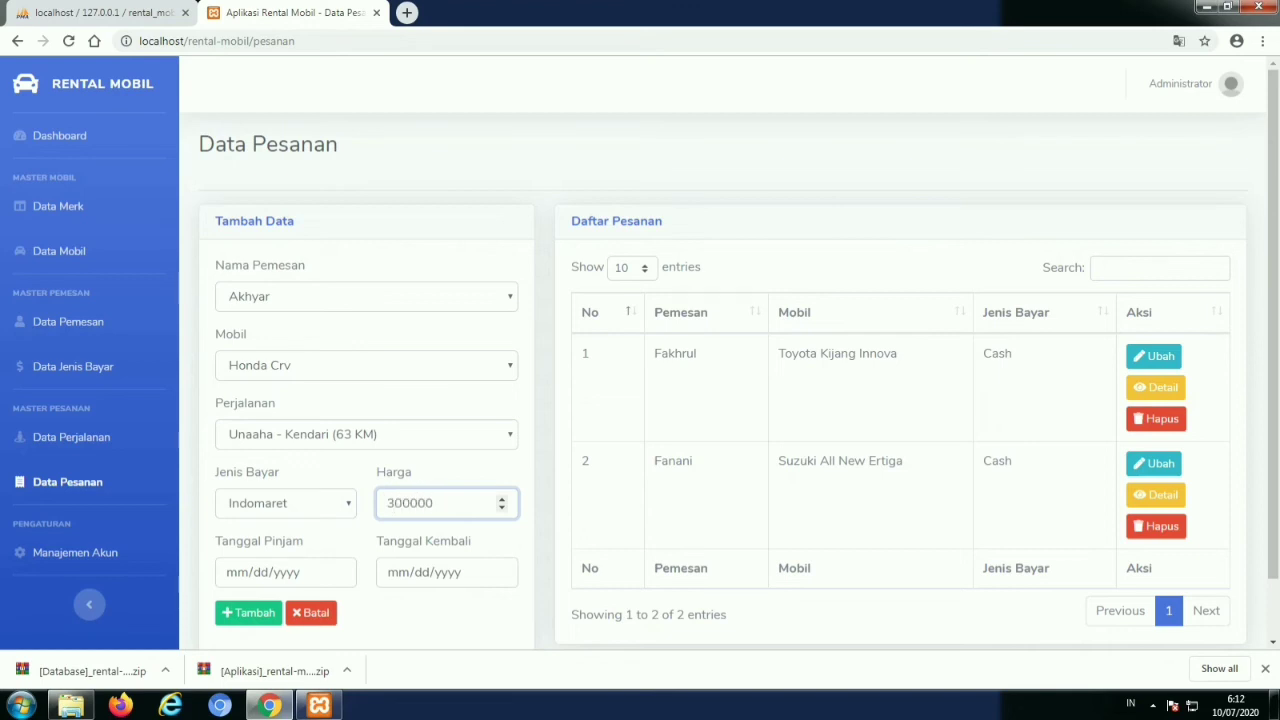
left_click(338, 572)
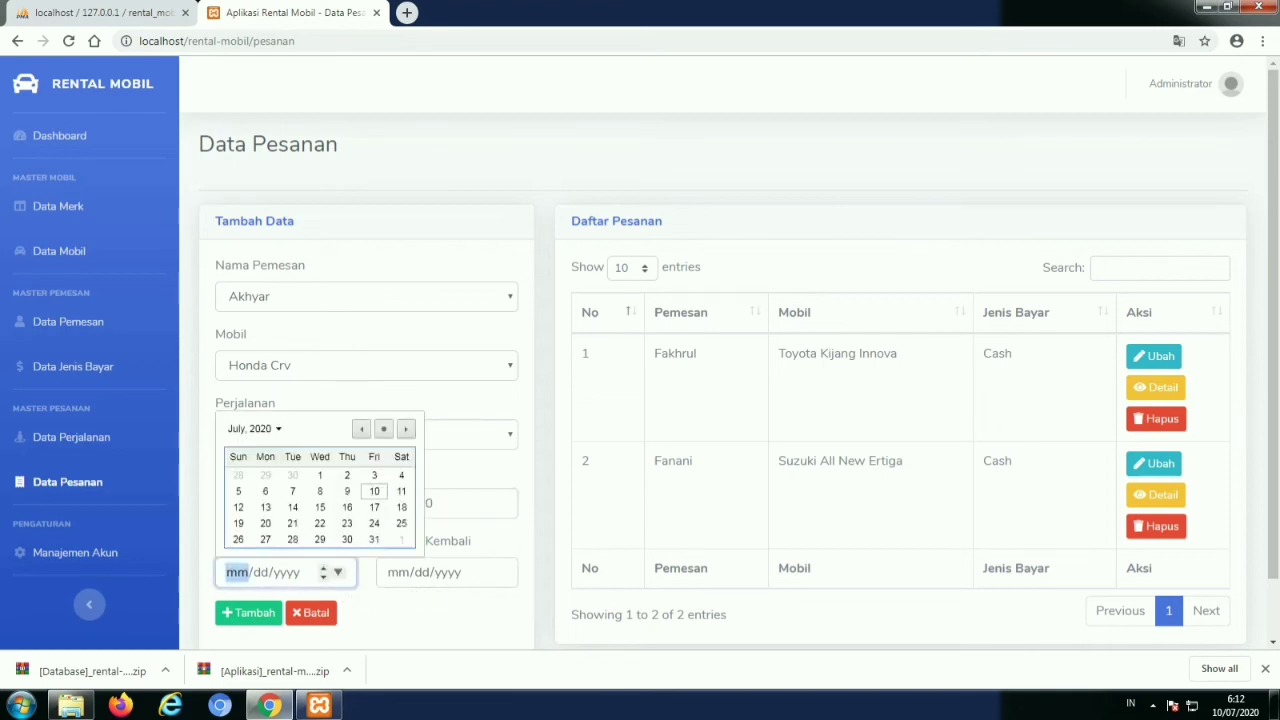
left_click(374, 491)
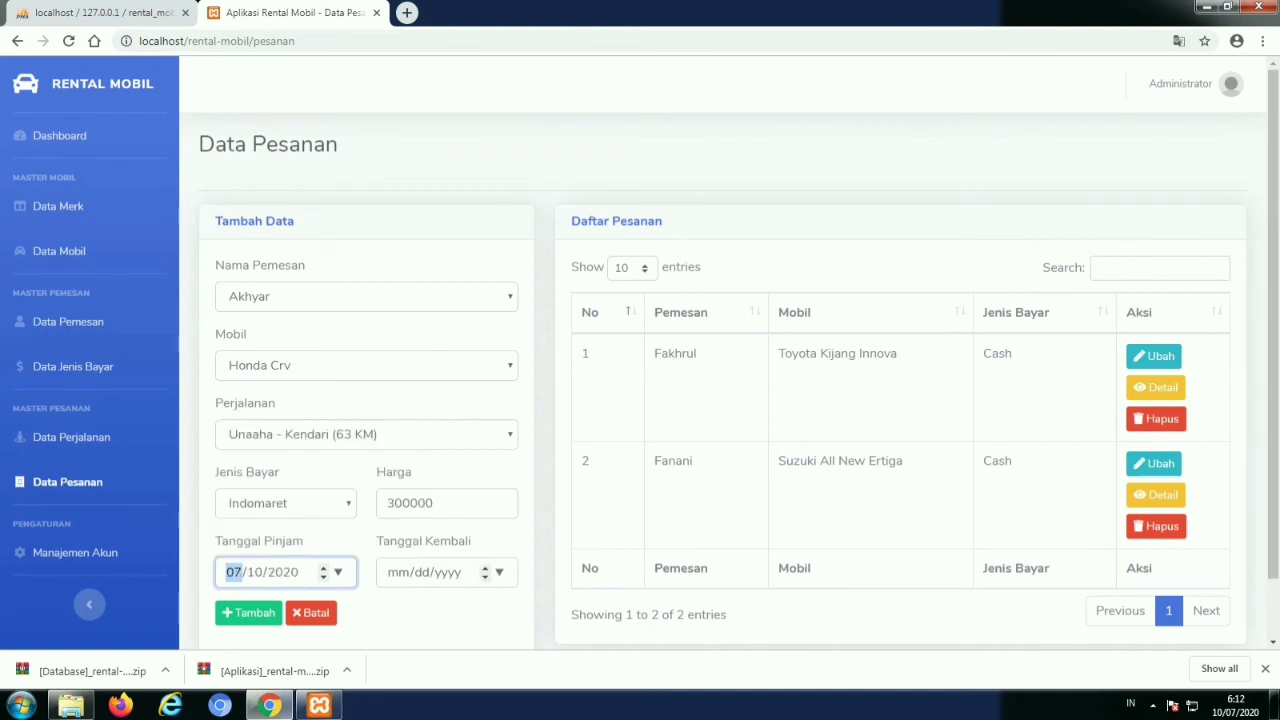
left_click(499, 572)
left_click(562, 491)
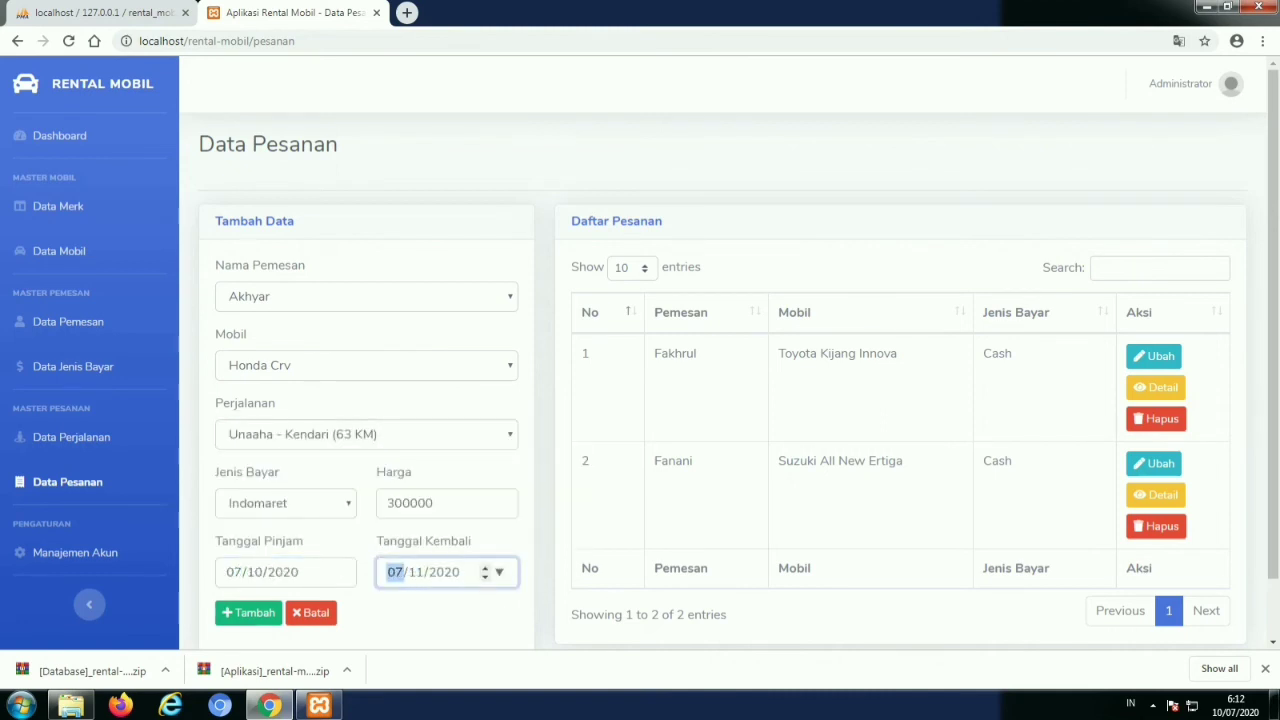
left_click(250, 612)
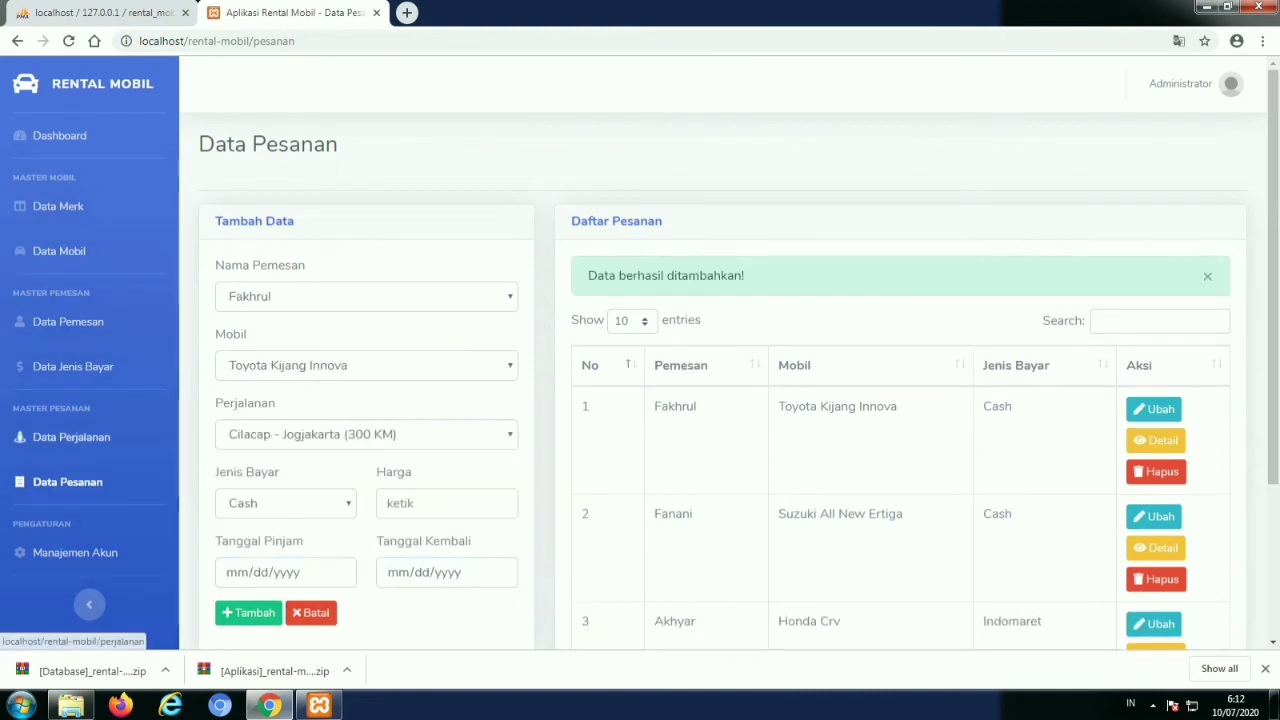
Enter the new account's name, username, and password with its confirmation in Manajemen Akun
left_click(75, 552)
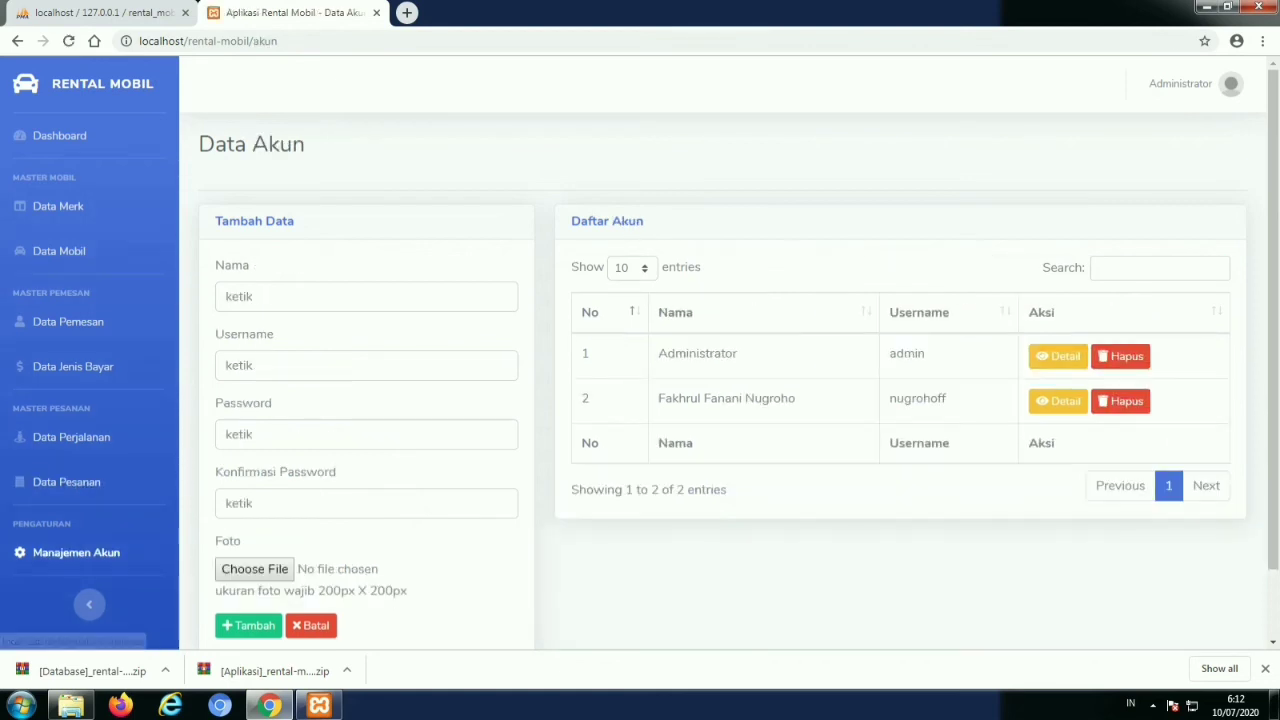
left_click(340, 296)
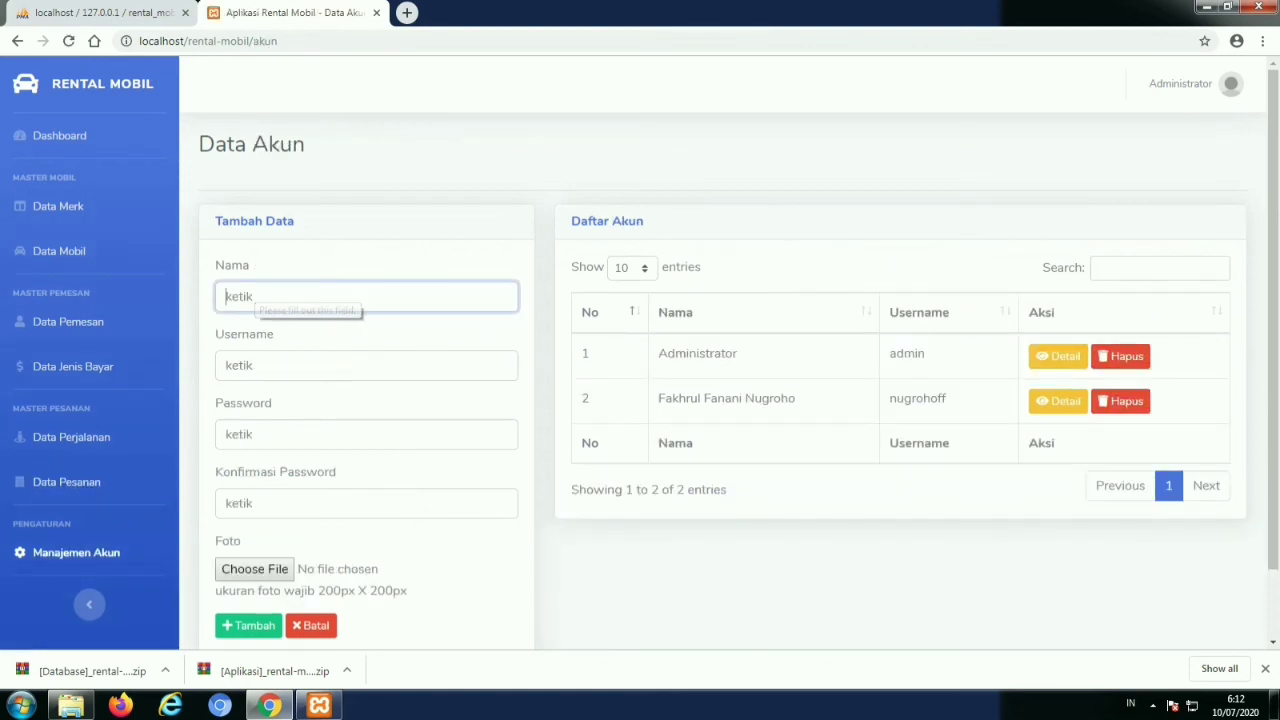
type("Anan")
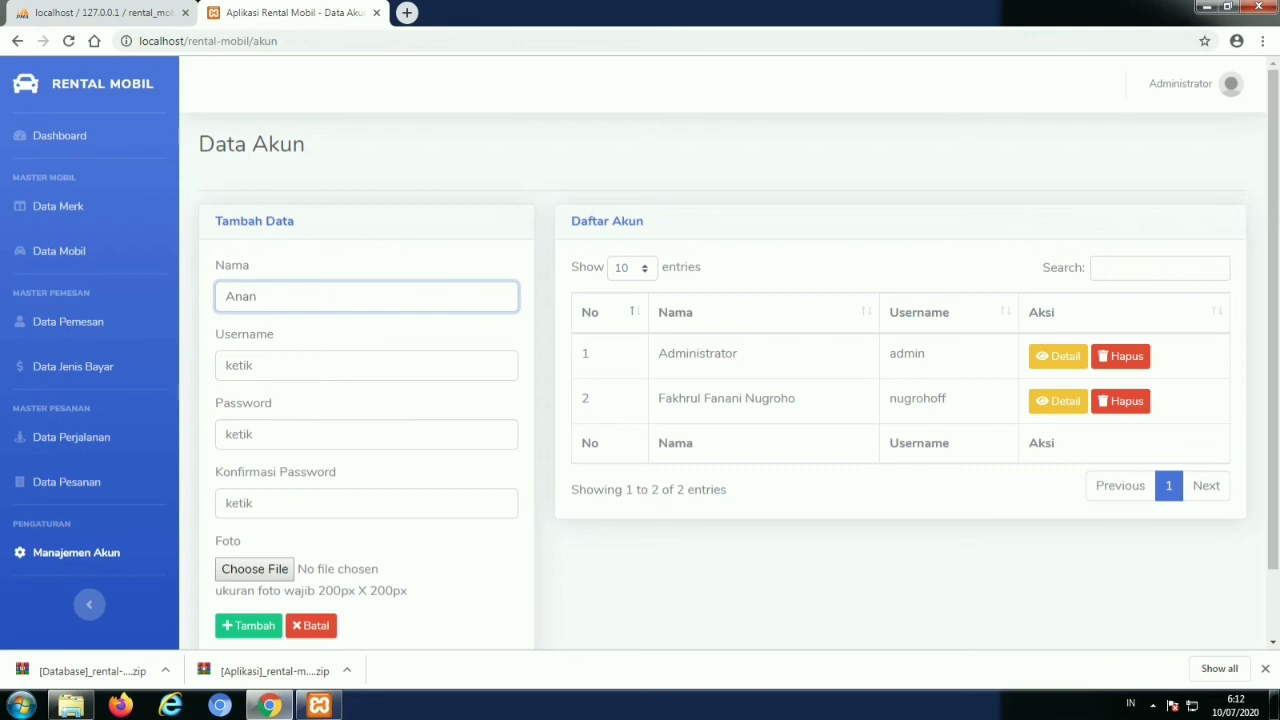
left_click(226, 365)
type("an")
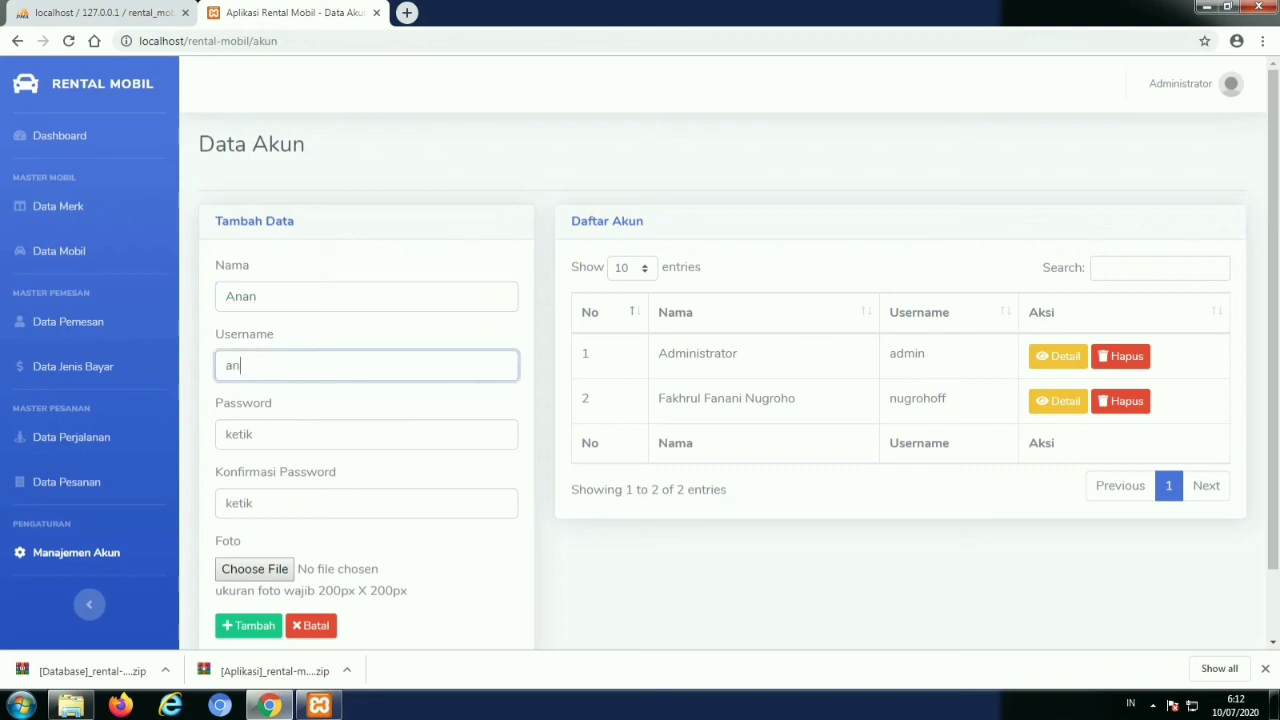
type("an")
left_click(226, 434)
type("12345")
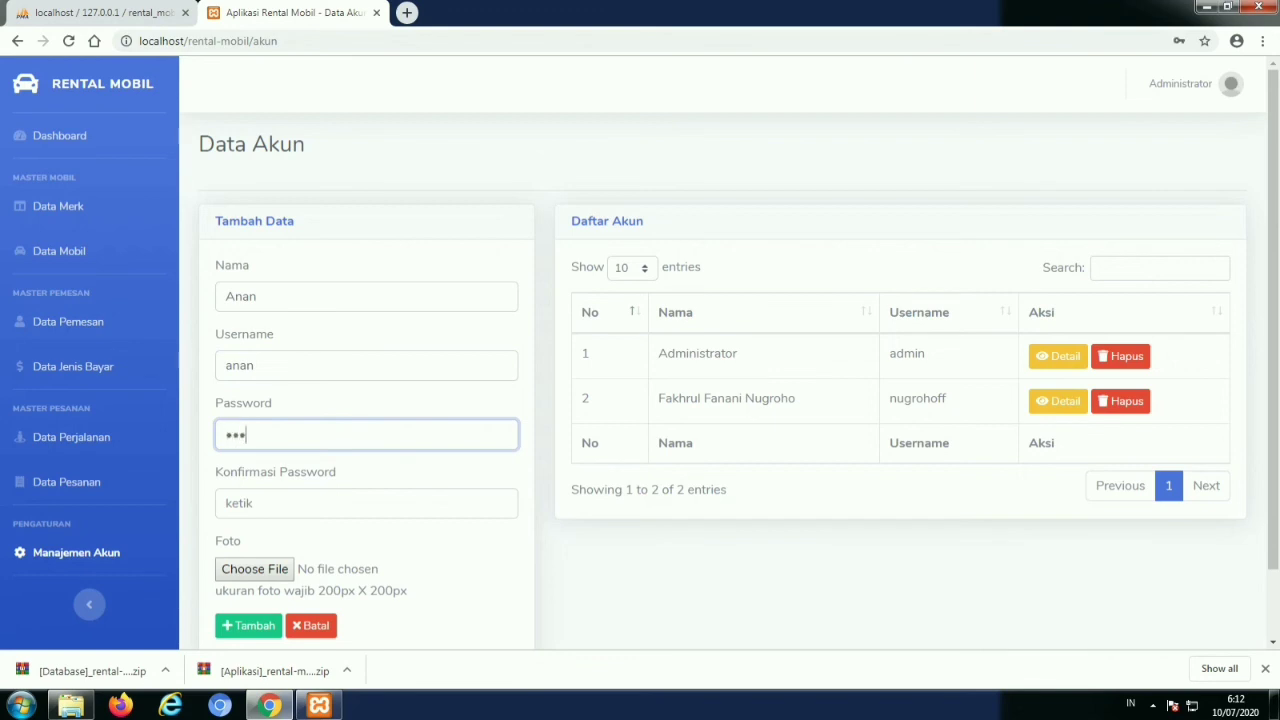
left_click(226, 503)
type("12345")
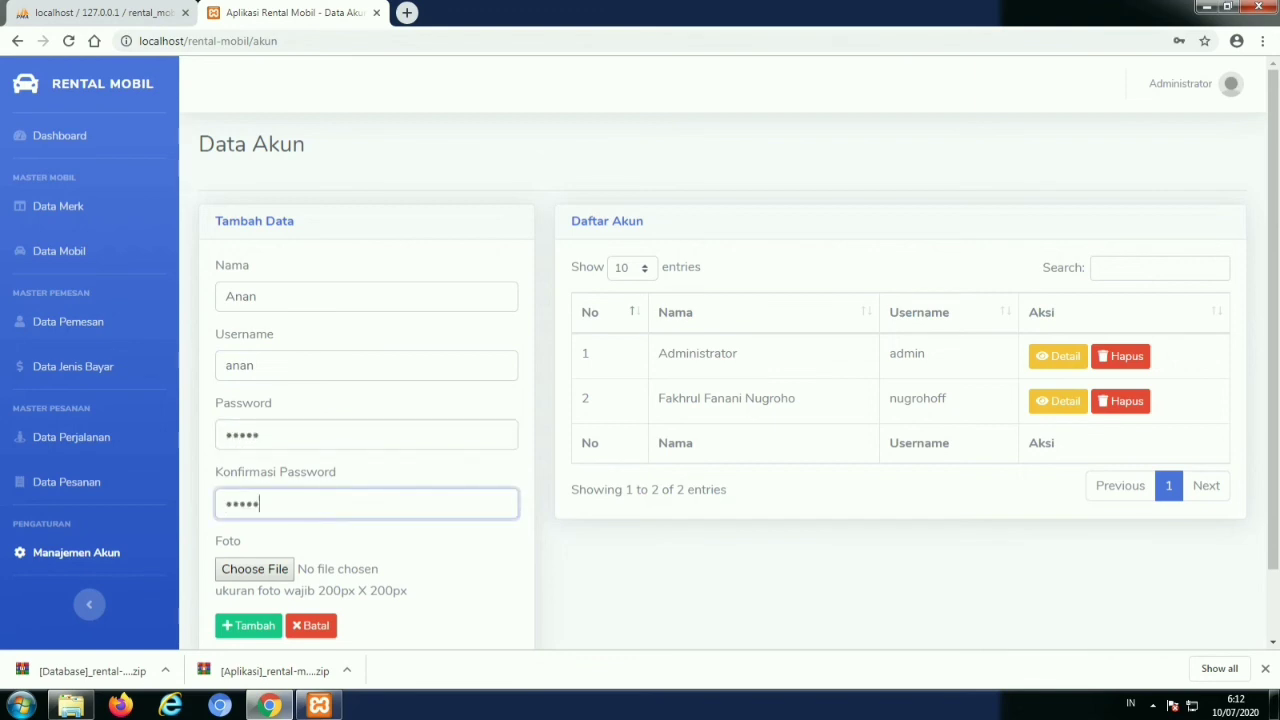
Attach the Android-logo picture as the profile photo and submit the account
key("Tab")
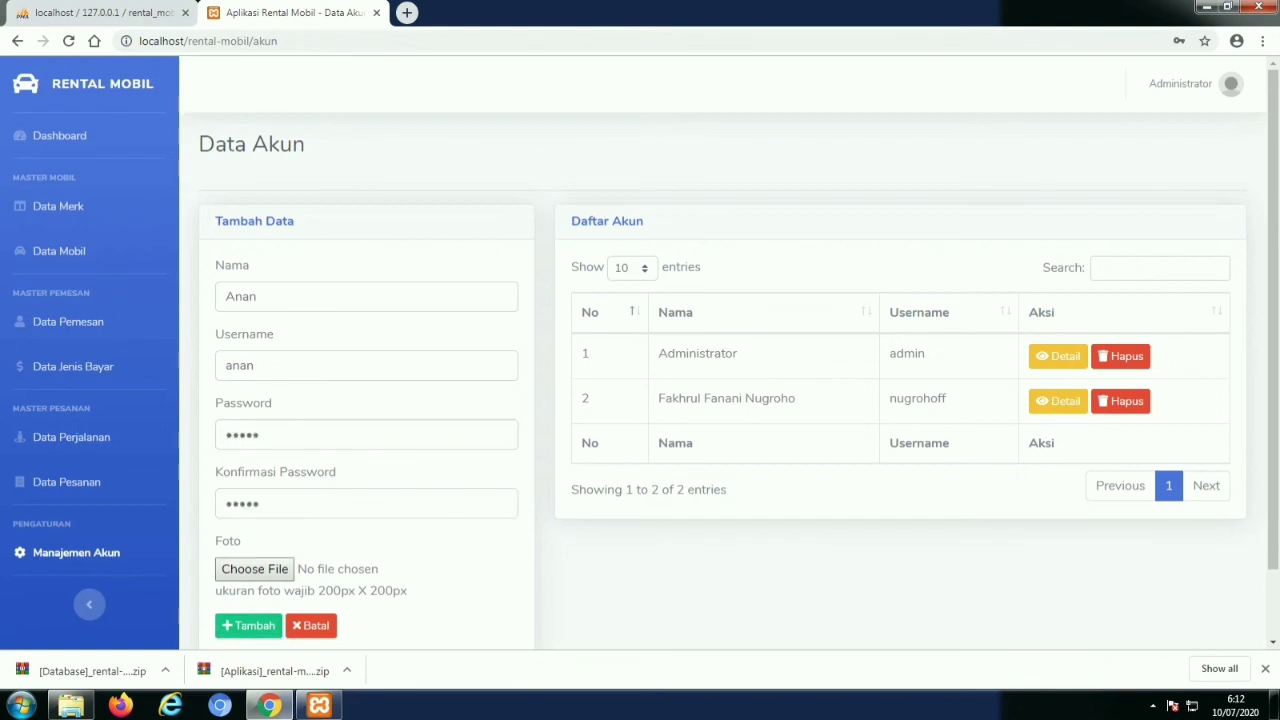
key("space")
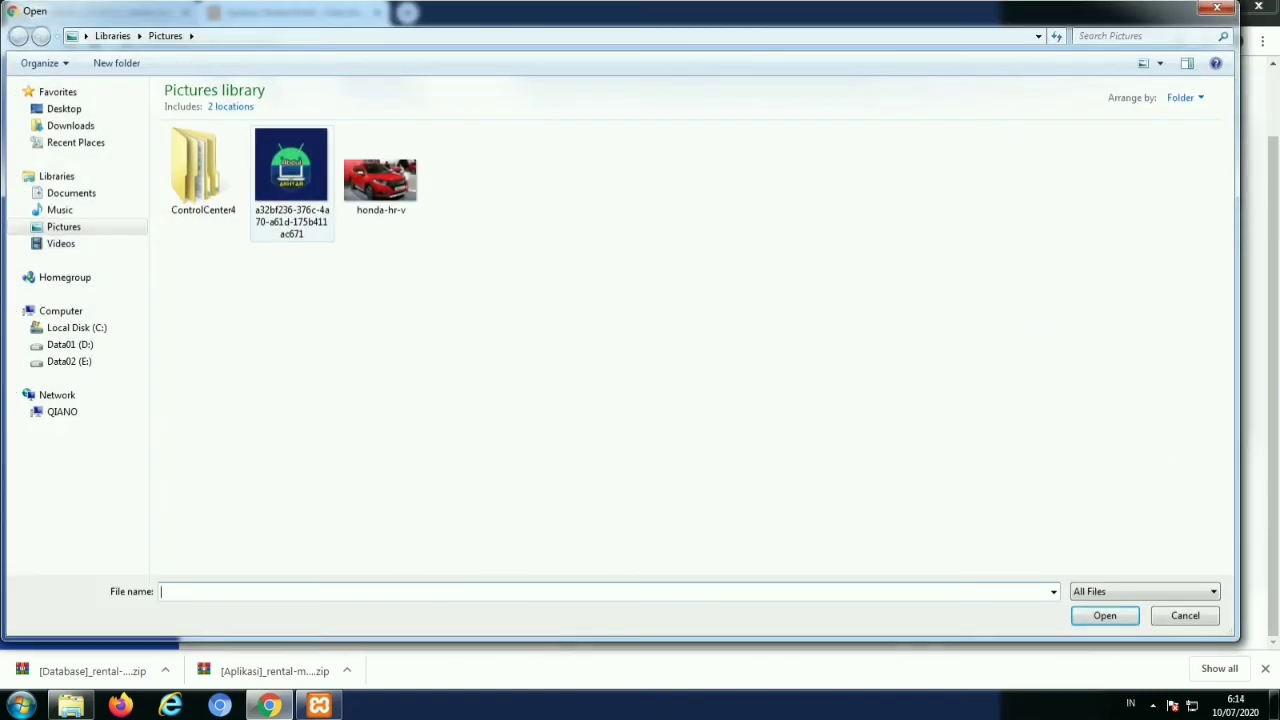
double_click(291, 165)
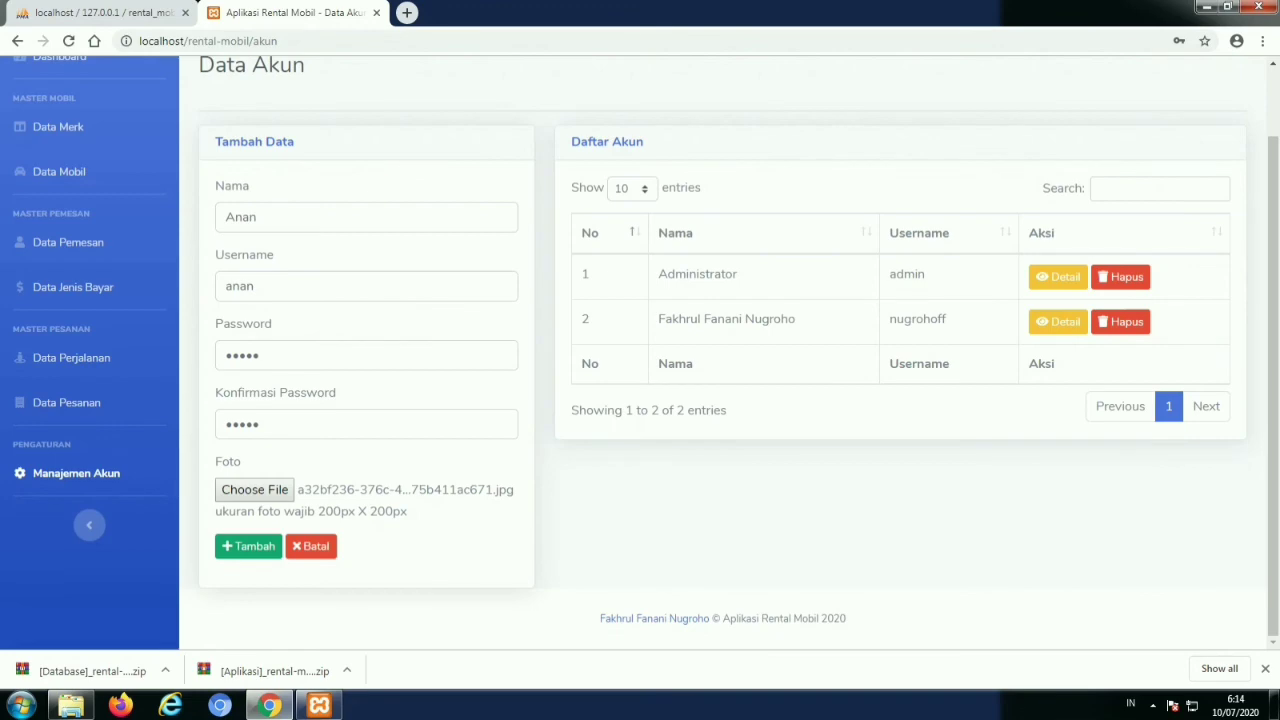
key("Tab")
key("Return")
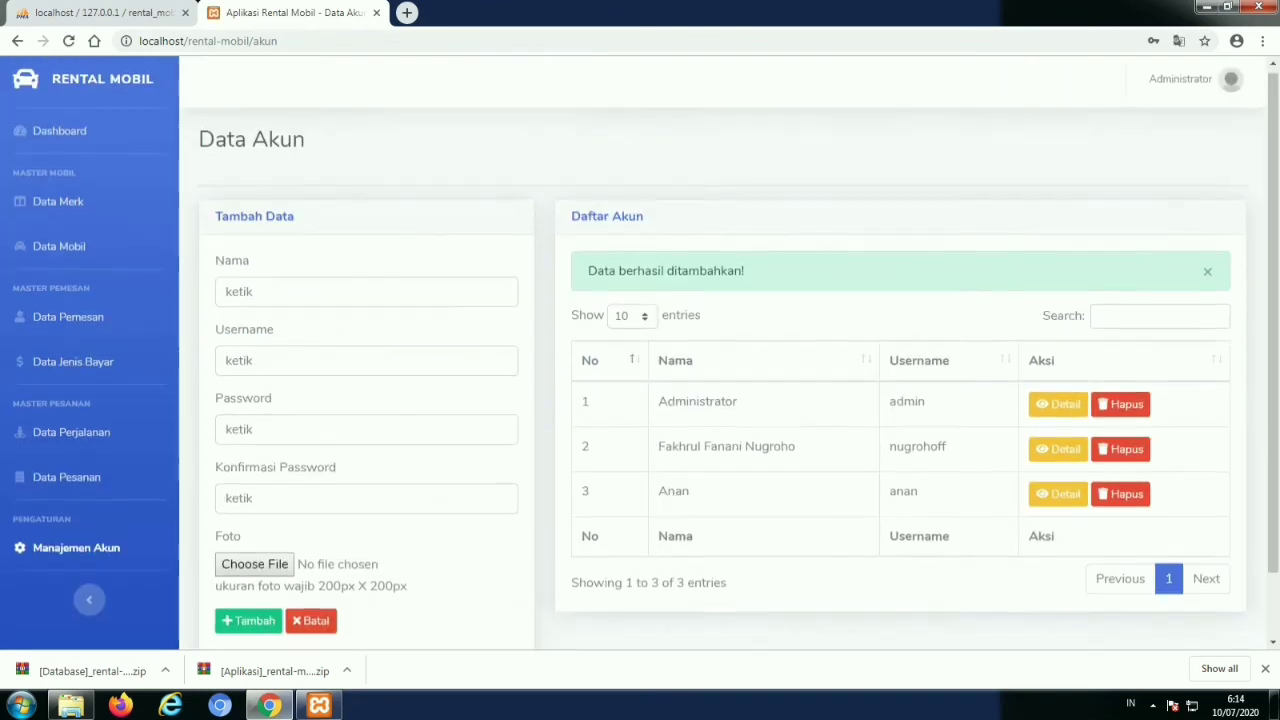
scroll(640, 400, "down", 1)
scroll(640, 400, "up", 1)
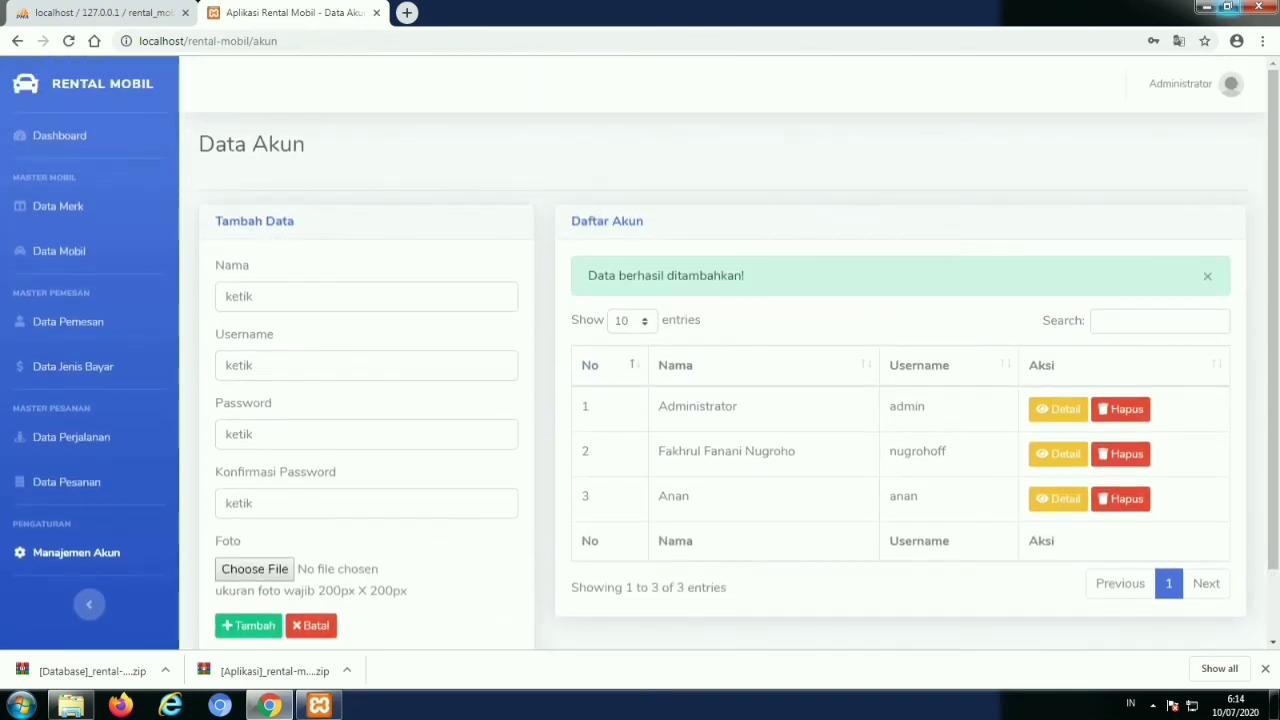
left_click(1206, 7)
right_click(702, 216)
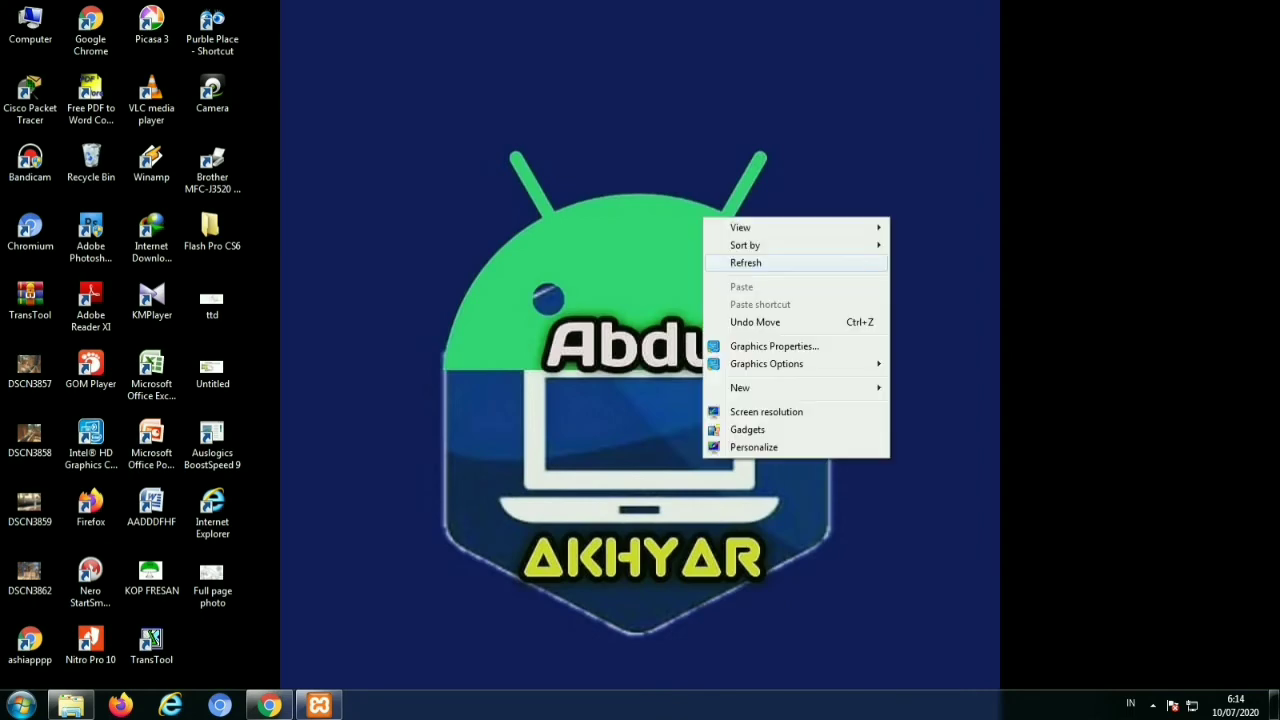
left_click(745, 262)
right_click(728, 258)
left_click(760, 306)
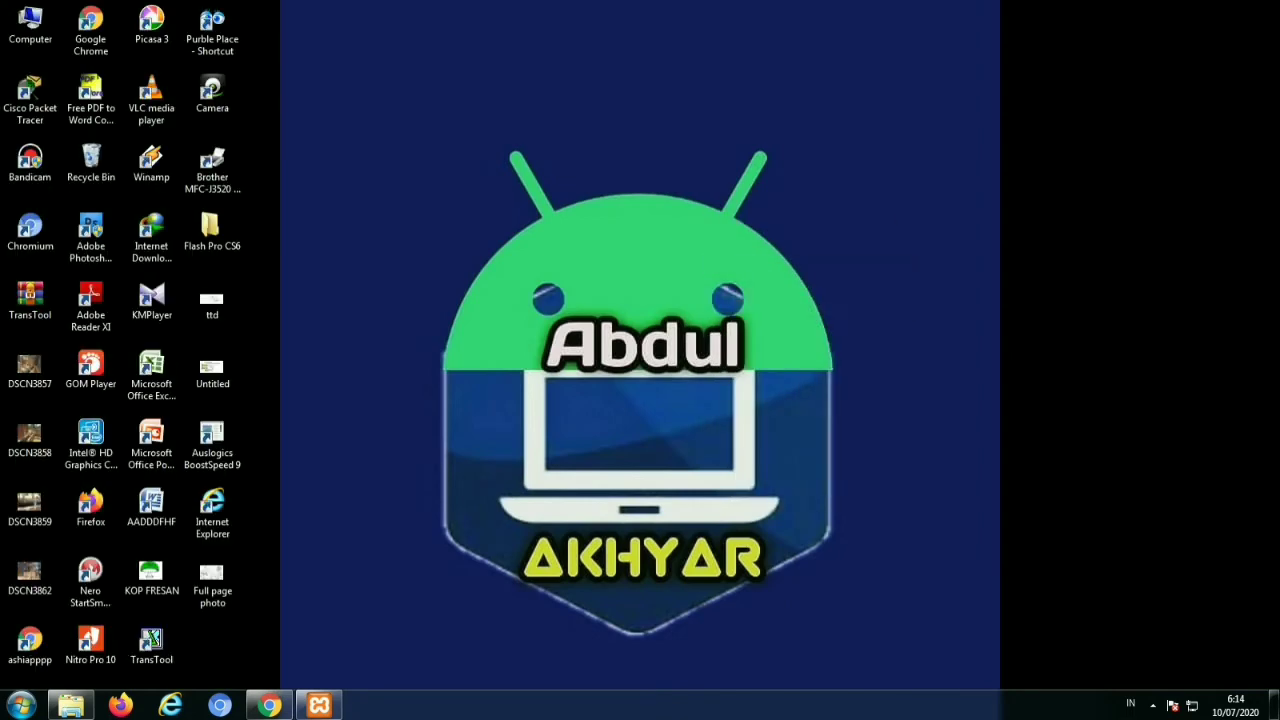
right_click(720, 282)
left_click(755, 330)
right_click(666, 280)
left_click(745, 325)
right_click(704, 326)
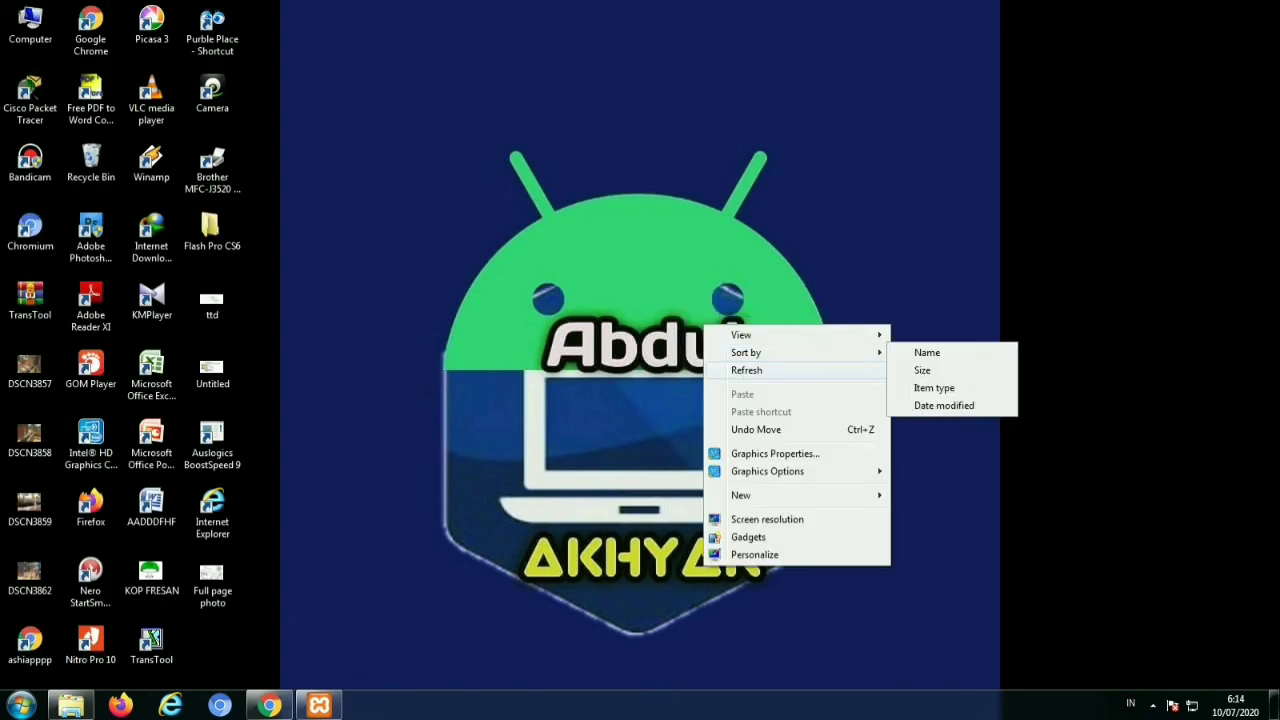
left_click(746, 370)
right_click(728, 355)
left_click(770, 400)
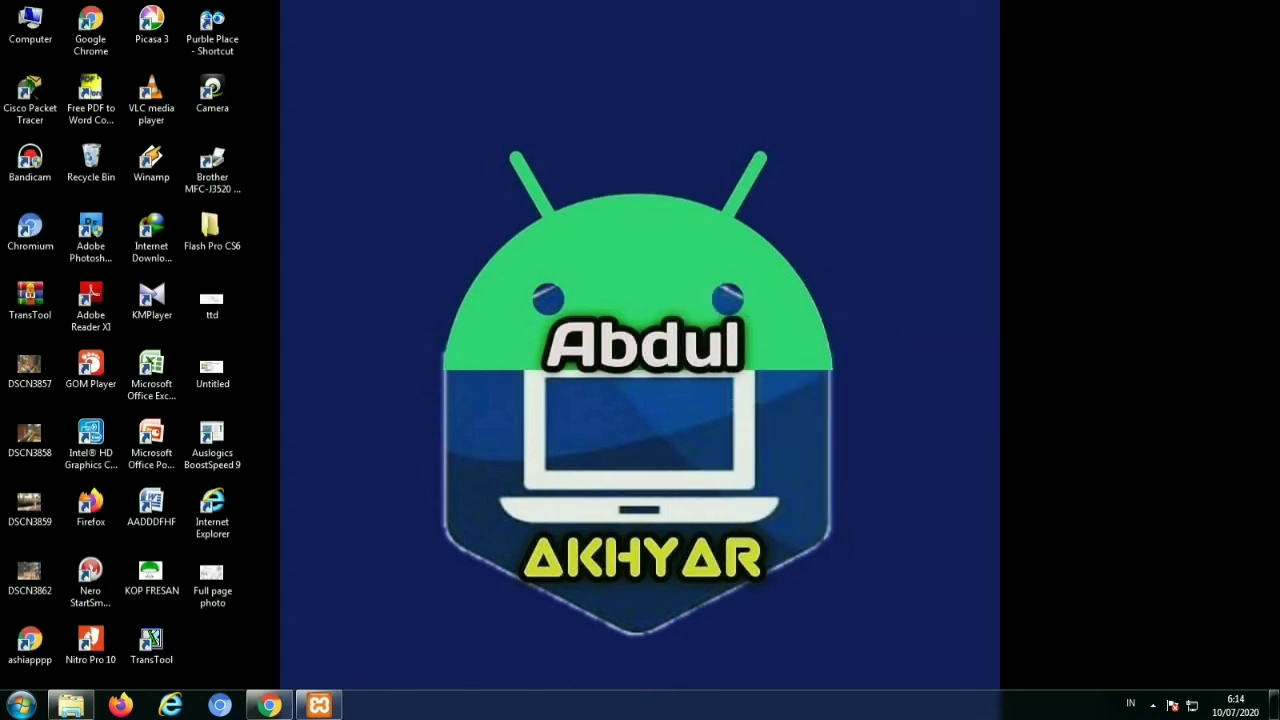
right_click(765, 385)
left_click(809, 431)
right_click(703, 217)
left_click(742, 262)
right_click(730, 260)
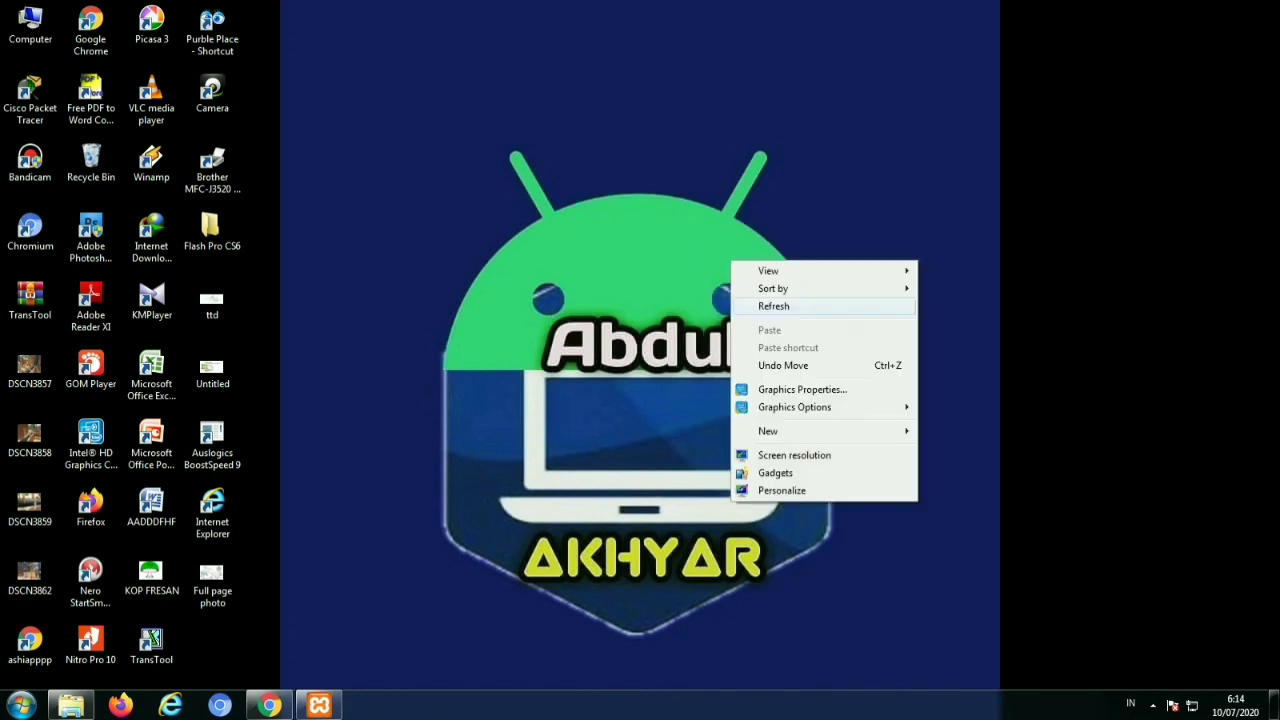
left_click(773, 306)
right_click(720, 282)
left_click(763, 331)
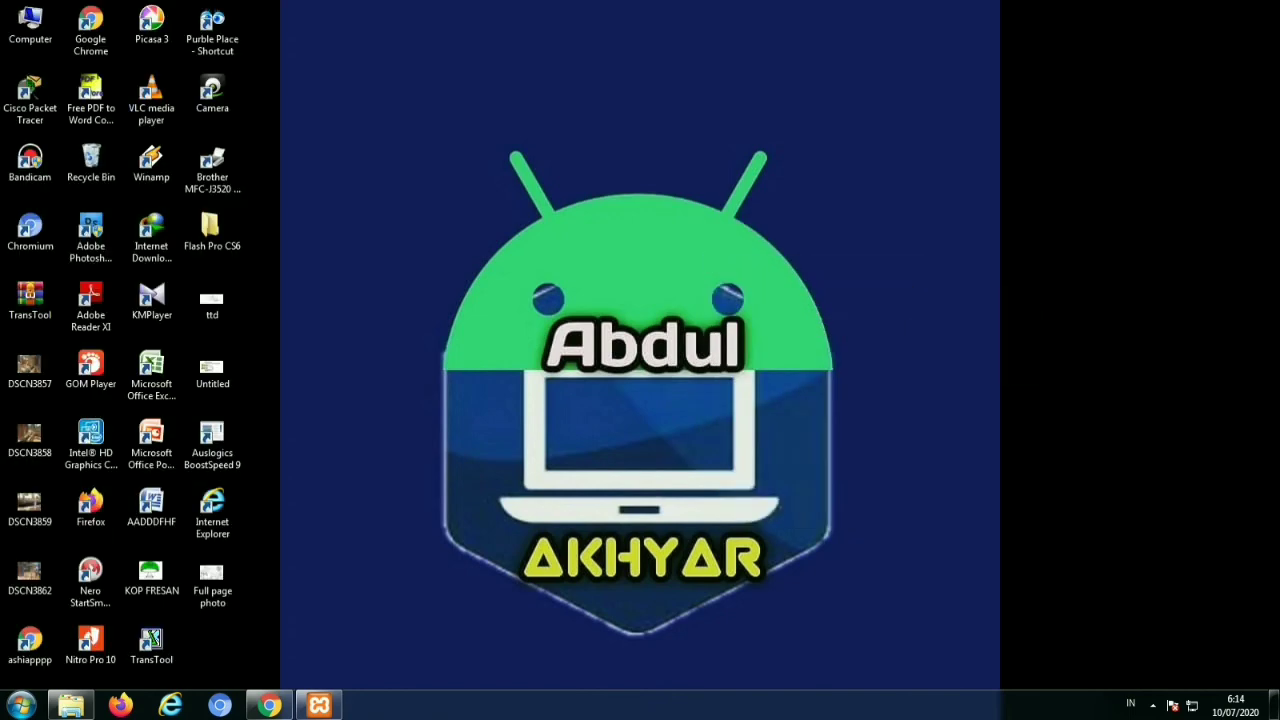
right_click(664, 278)
left_click(745, 324)
right_click(702, 322)
left_click(745, 367)
right_click(728, 354)
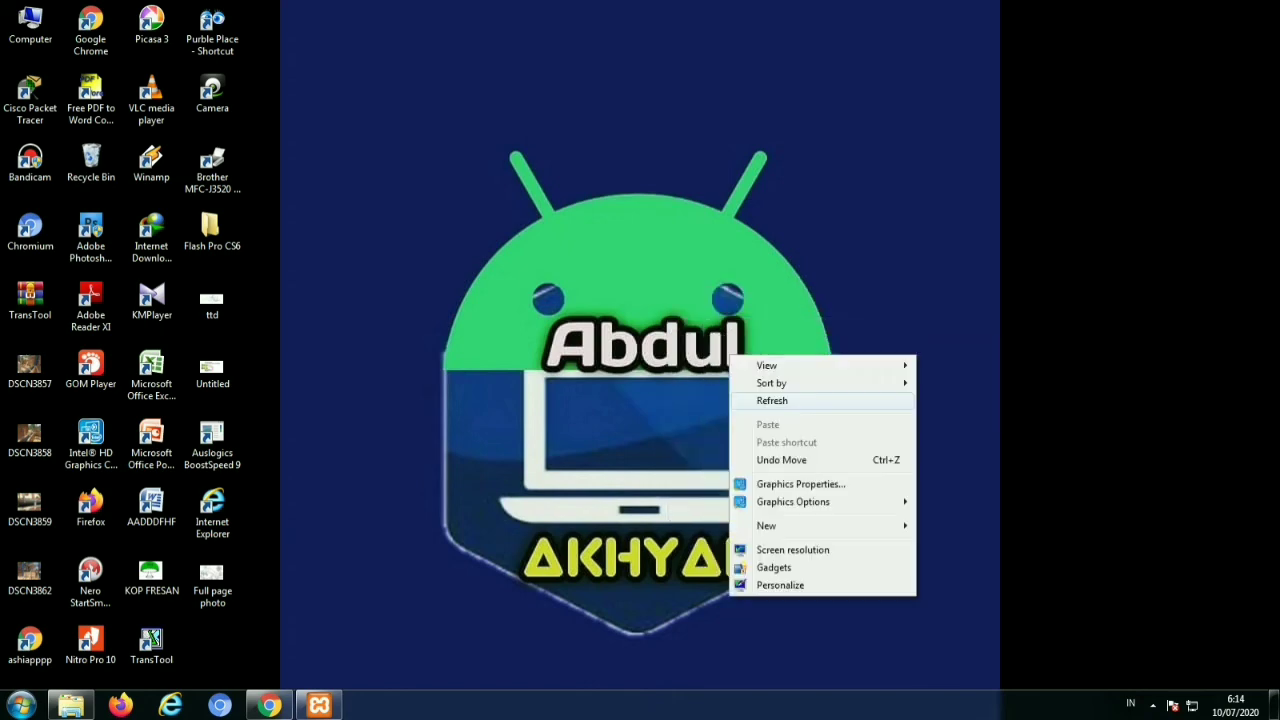